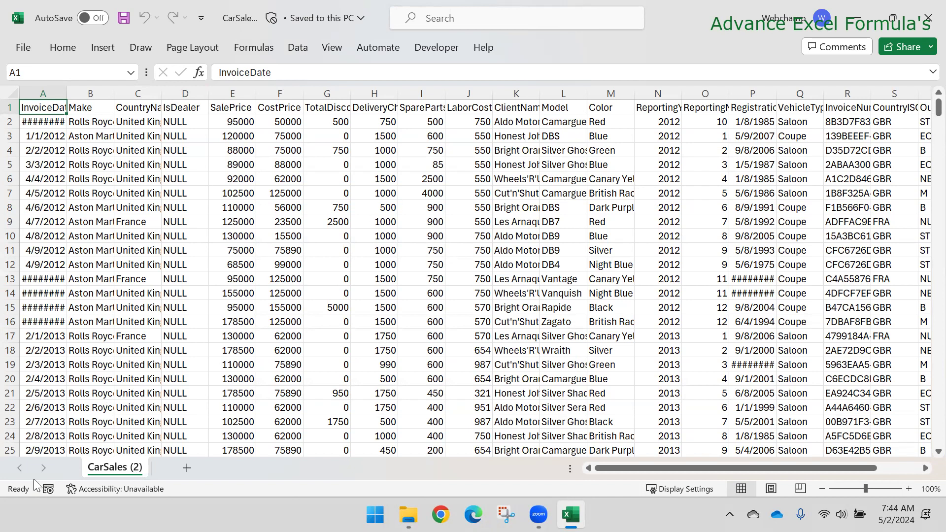
Step: Convert the car sales range A1:U458 into a table with headers and hide the header row's filter buttons
key(ctrl+shift+Right)
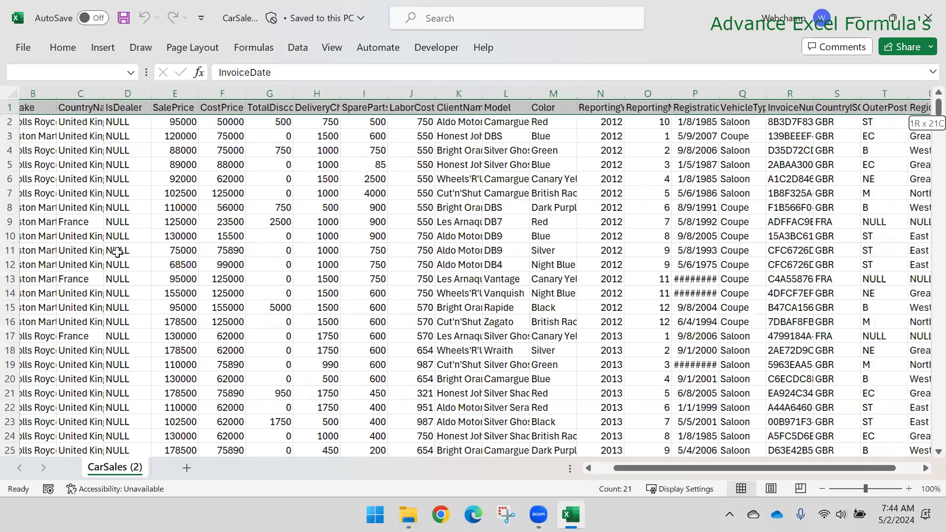
key(ctrl+shift+Down)
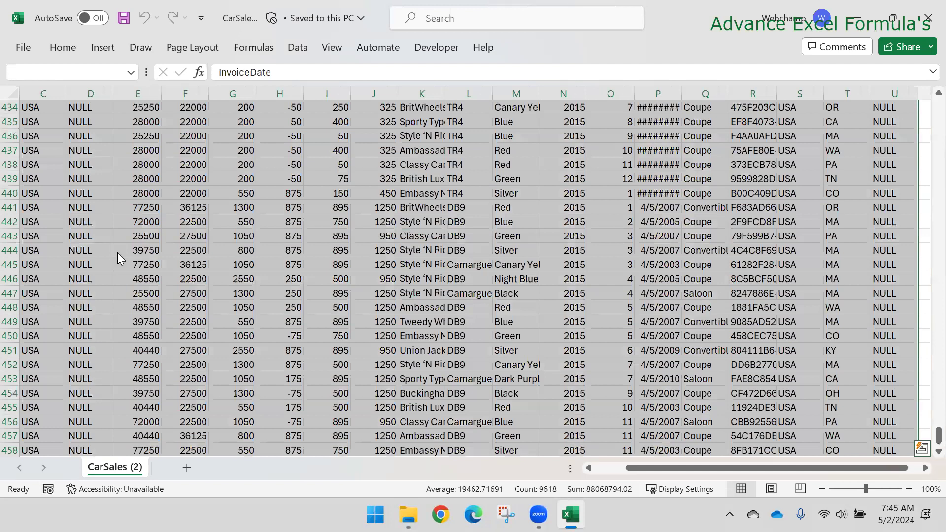
key(ctrl+t)
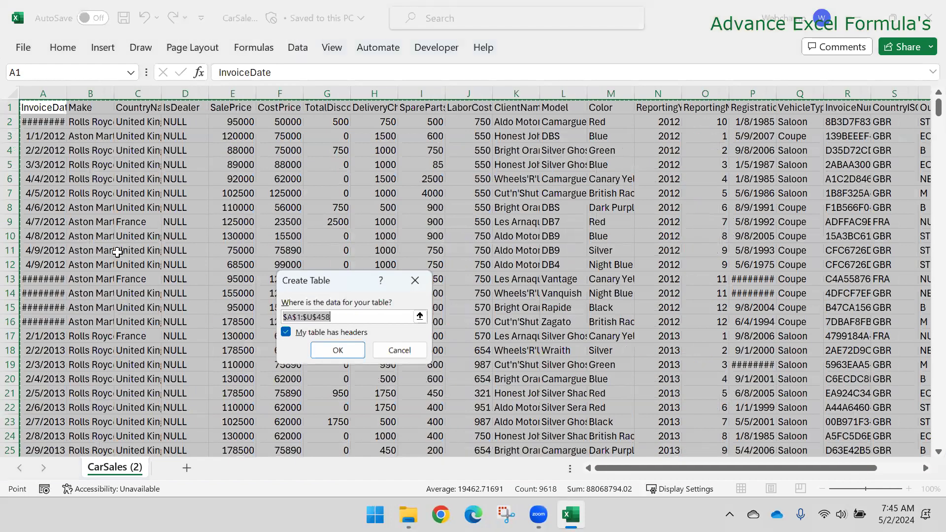
key(Return)
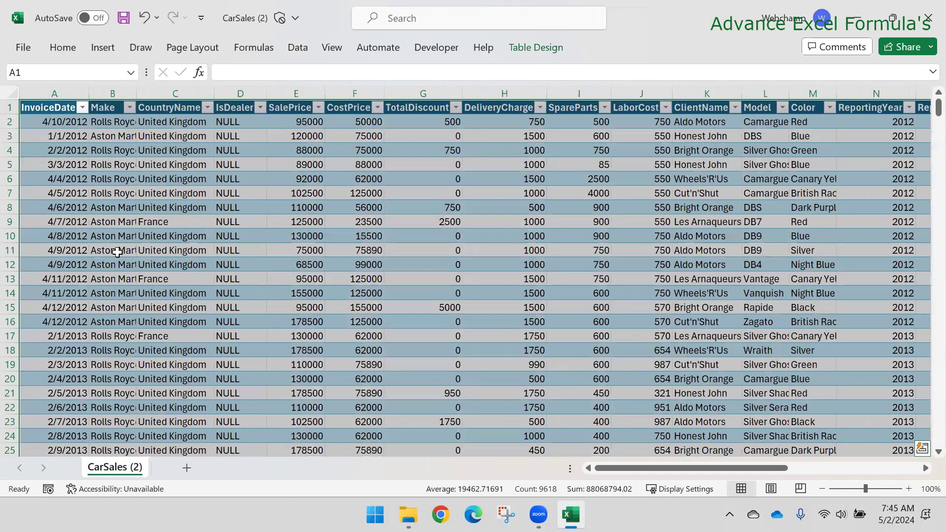
key(ctrl+Home)
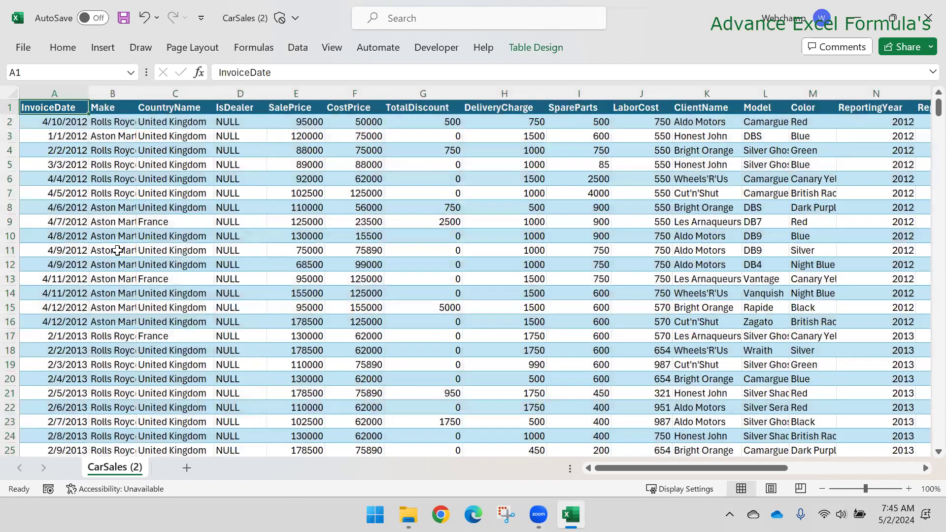
Step: Select the table's header row from InvoiceDate to Region to view its full width, and return to cell A1
key(ctrl+shift+Right)
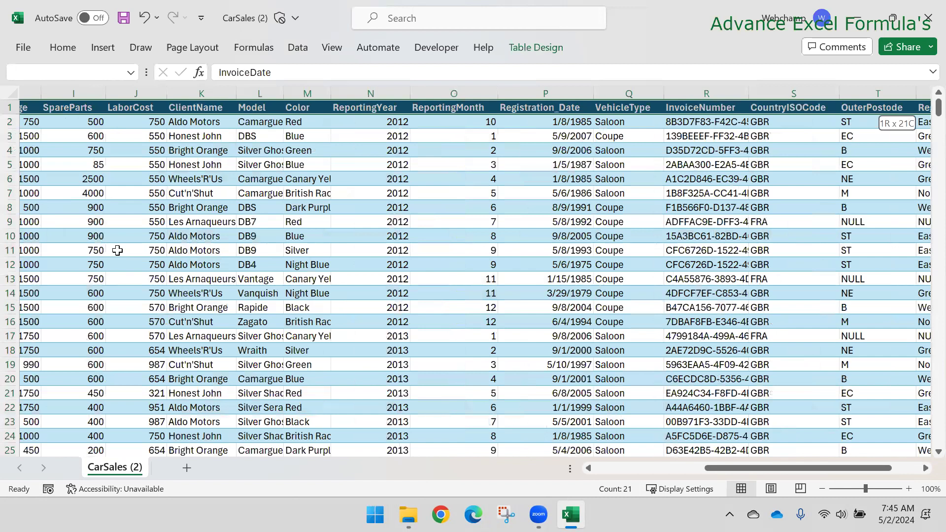
key(ctrl+shift+Left)
key(ctrl+shift+Right)
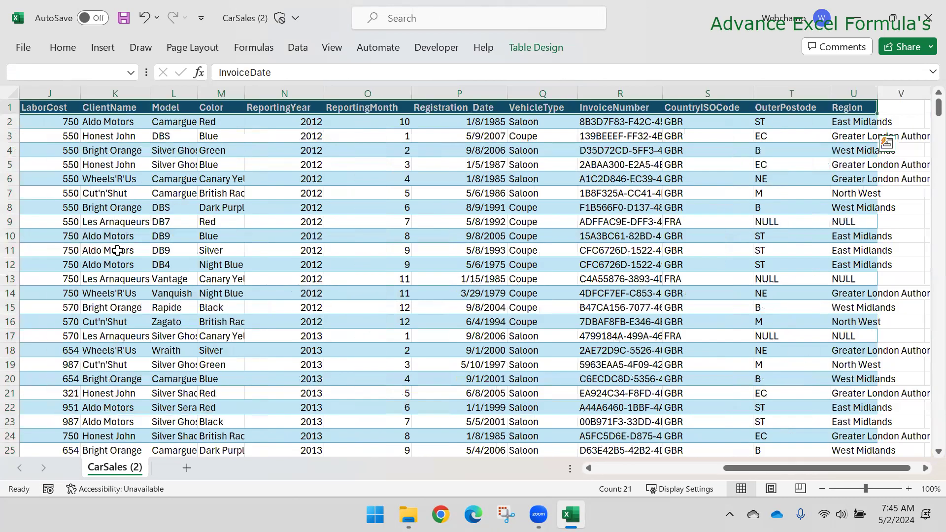
key(Right)
key(Left)
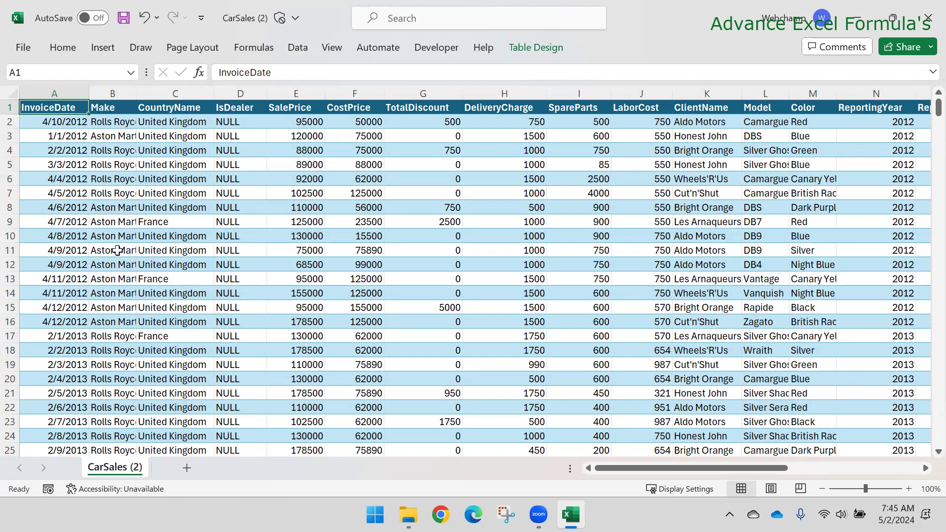
Step: Go through the table's column headings one by one from Make to CountryISOCode to examine the available fields
key(Right)
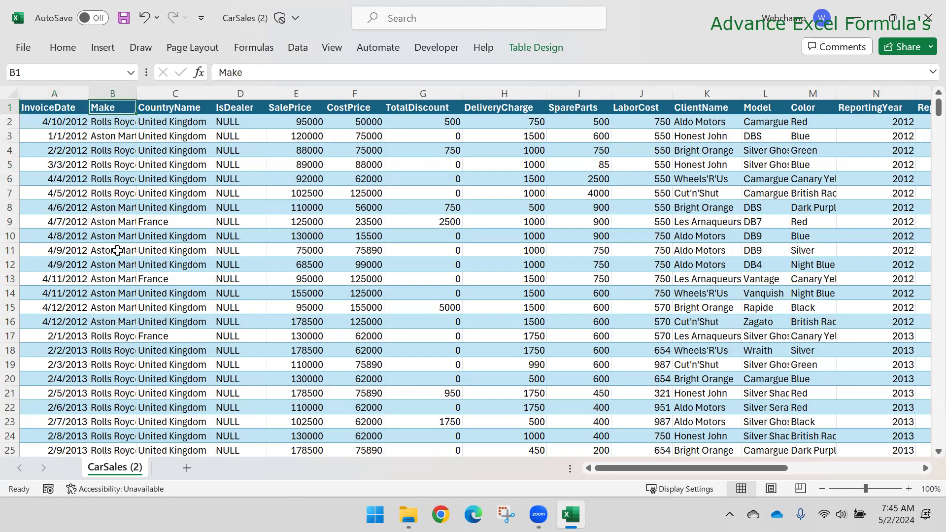
key(Right)
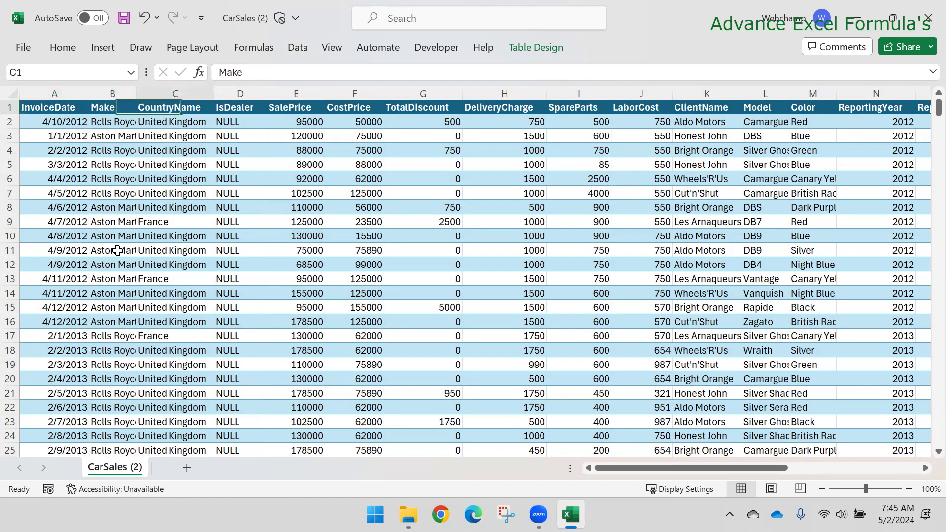
key(Right)
key(Right)
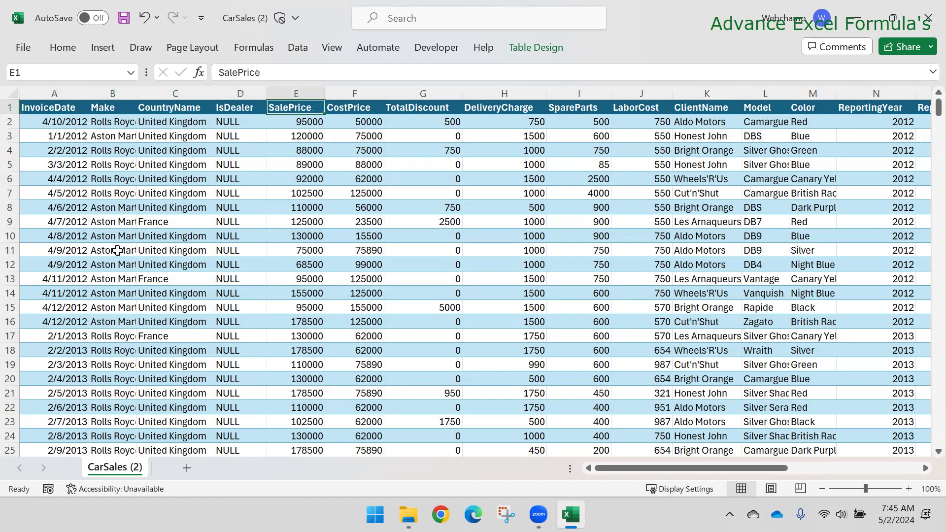
key(Right)
key(Right)
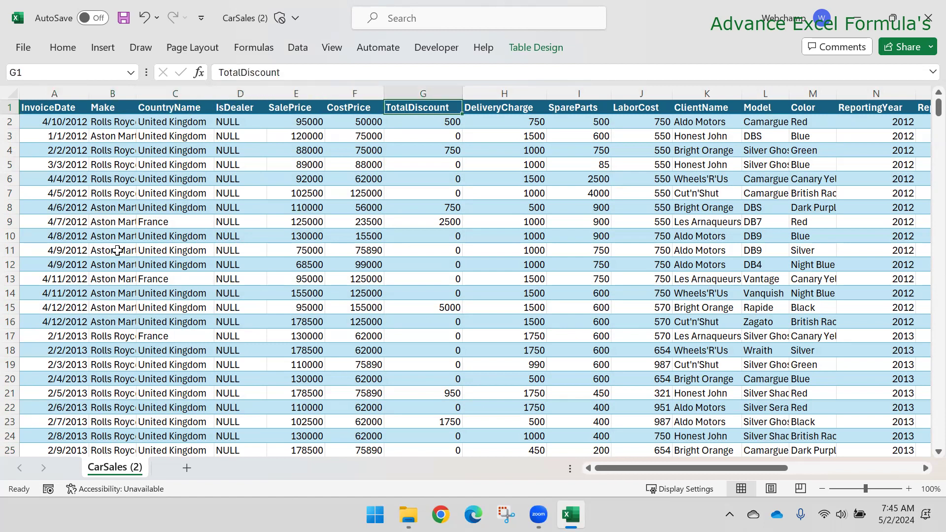
key(Right)
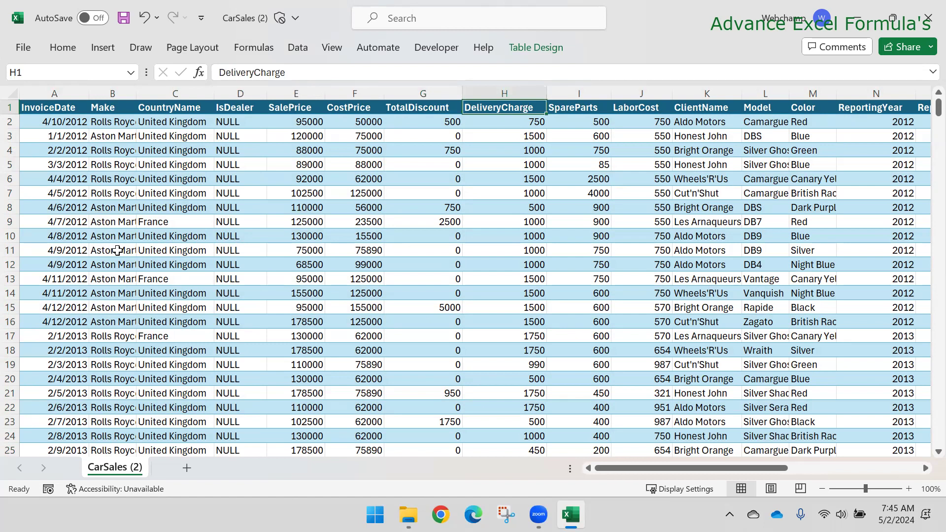
key(Right)
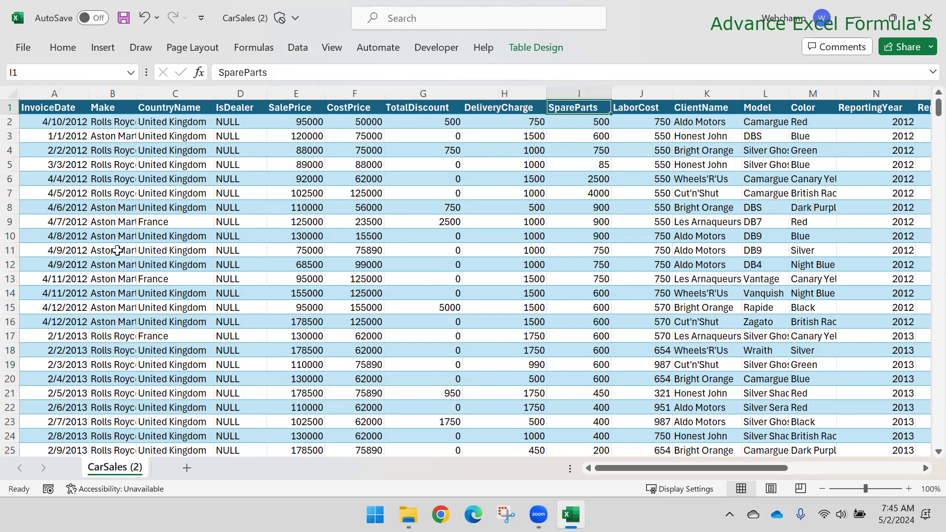
key(Right)
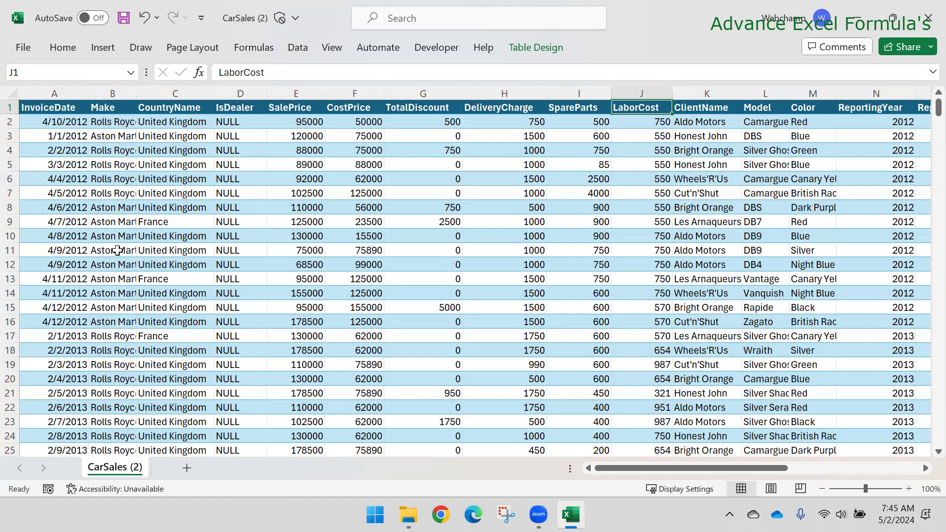
key(Right)
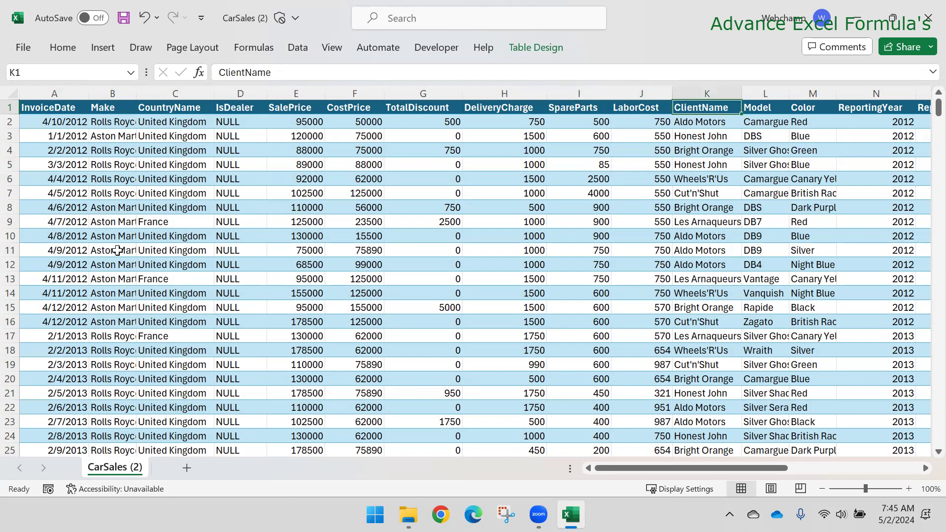
key(Right)
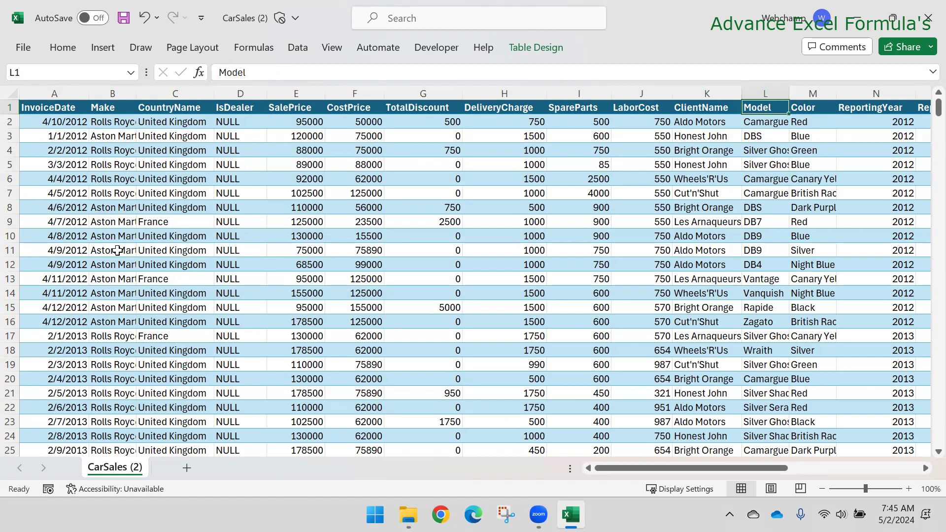
key(Right)
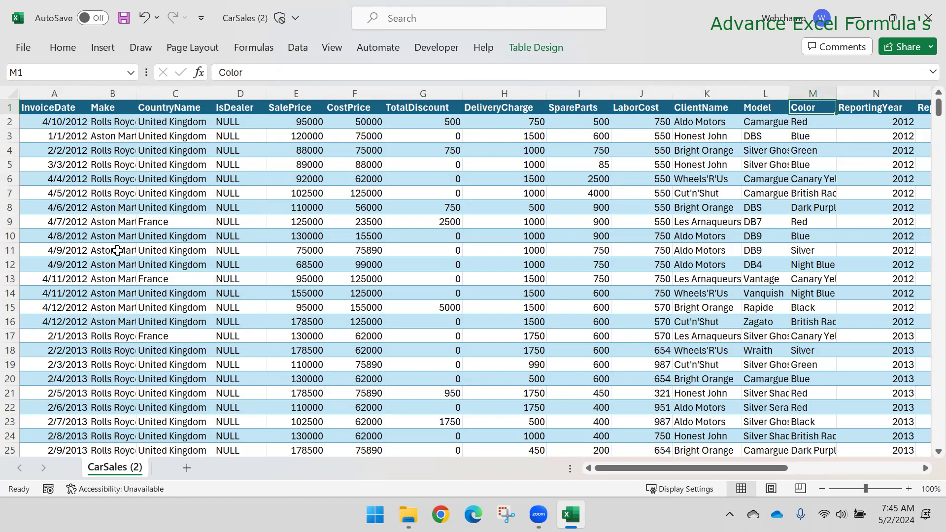
key(Right)
key(Right)
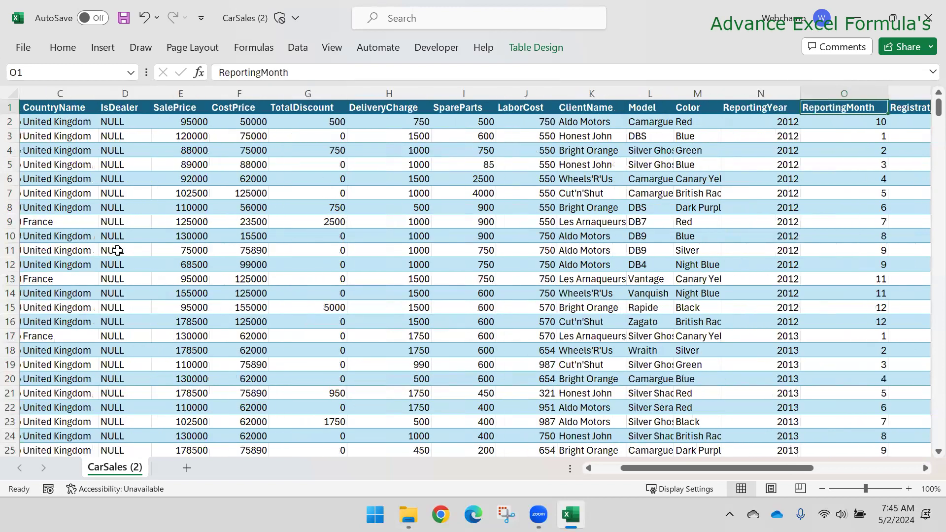
key(Right)
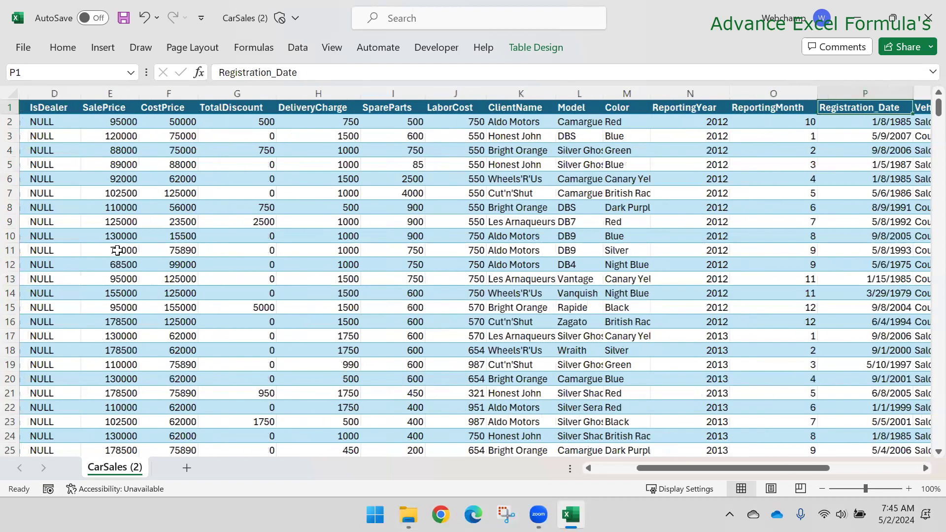
key(Right)
key(Right)
key(Right)
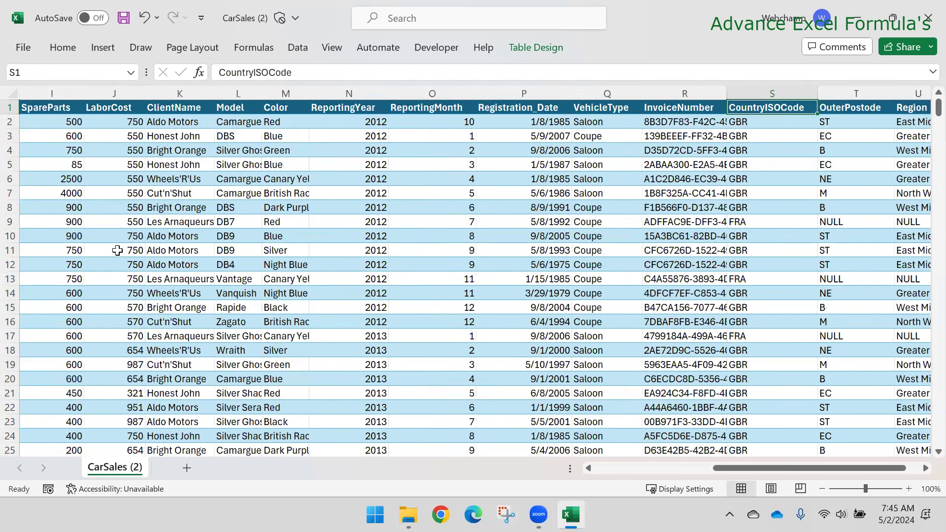
Step: Select the VehicleType to Region columns down to the last table row to view the data, and return to the VehicleType heading
key(Left)
key(Left)
key(ctrl+shift+Right)
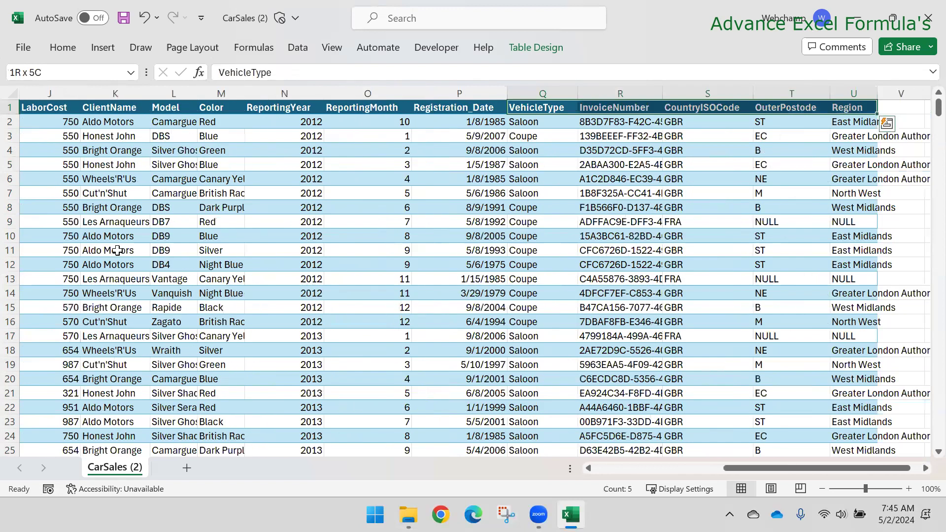
key(ctrl+shift+Down)
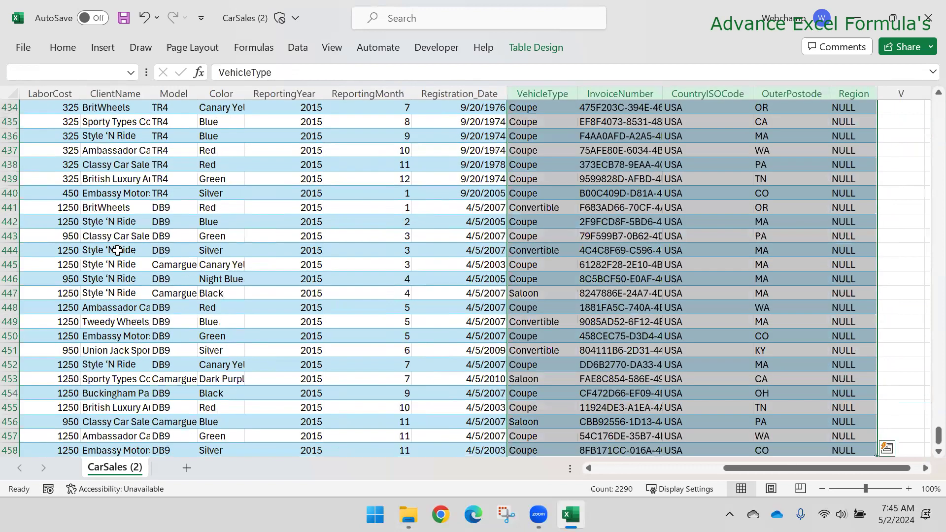
key(ctrl+Up)
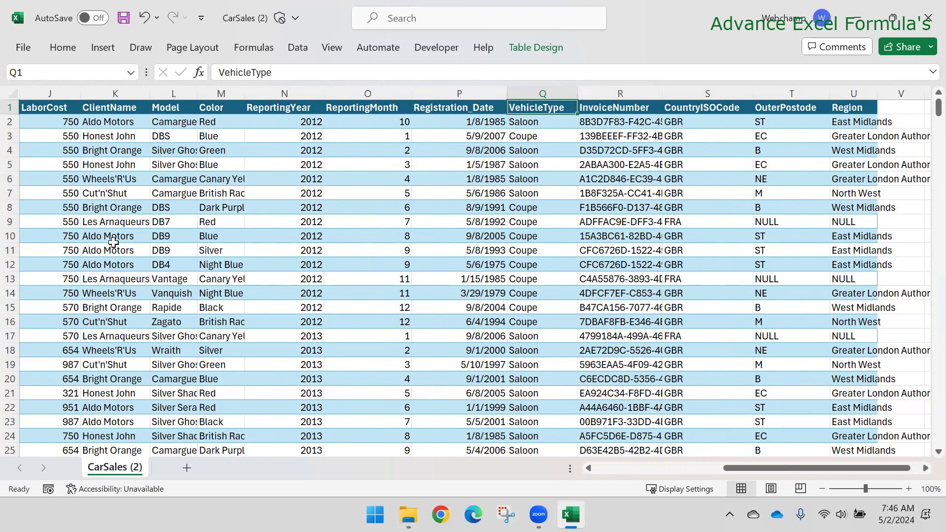
Step: Examine the available Lookup & Reference functions from ADDRESS to XMATCH, and close the list without inserting any
click(252, 52)
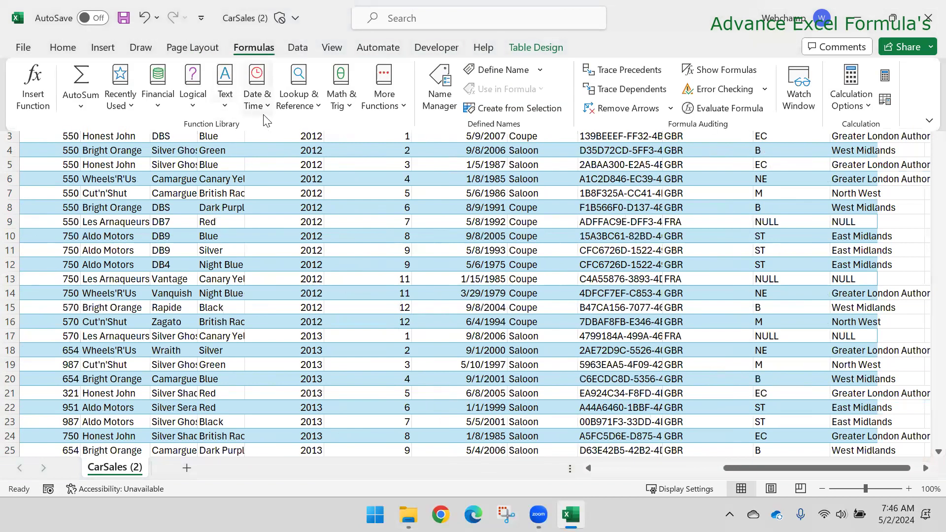
click(296, 101)
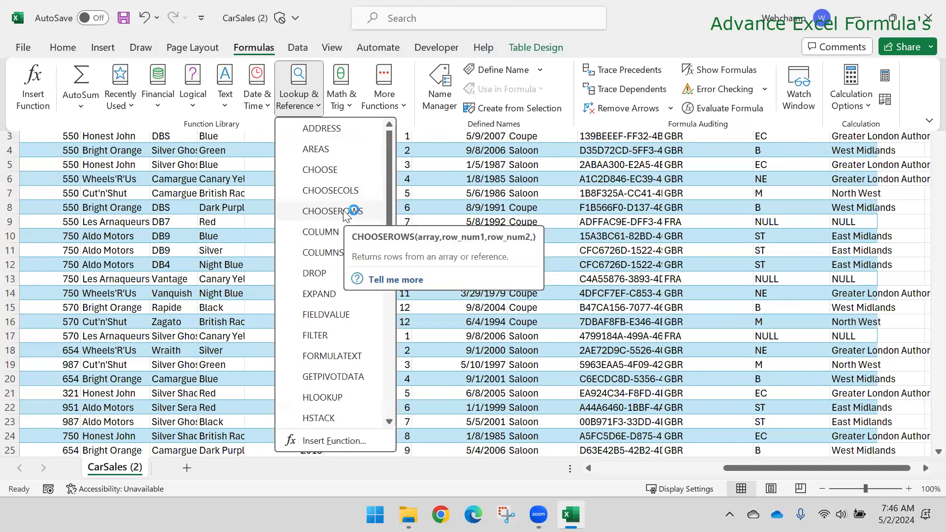
scroll(333, 222, down, 1)
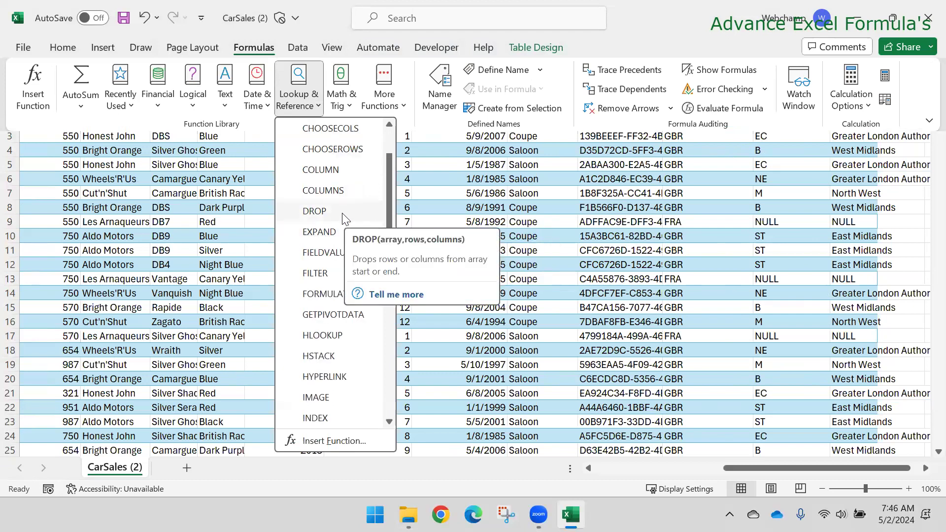
scroll(334, 218, down, 1)
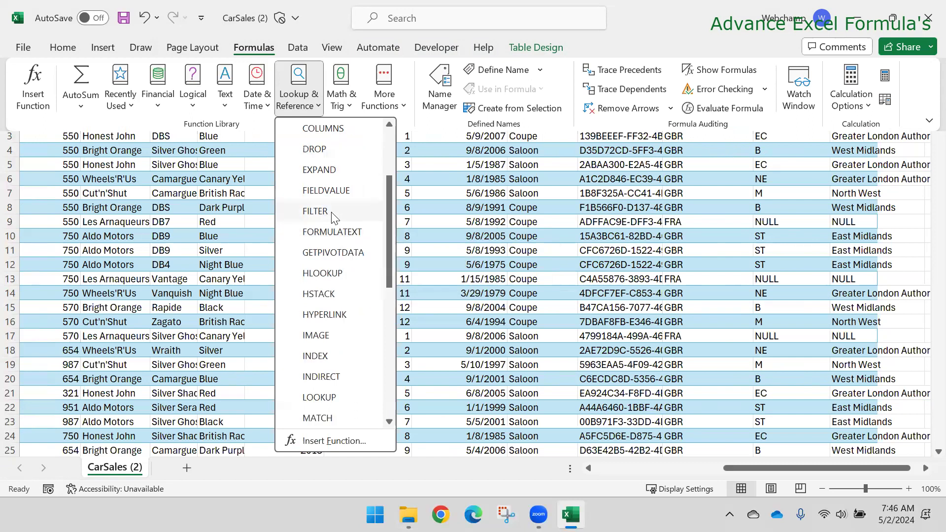
scroll(334, 219, down, 1)
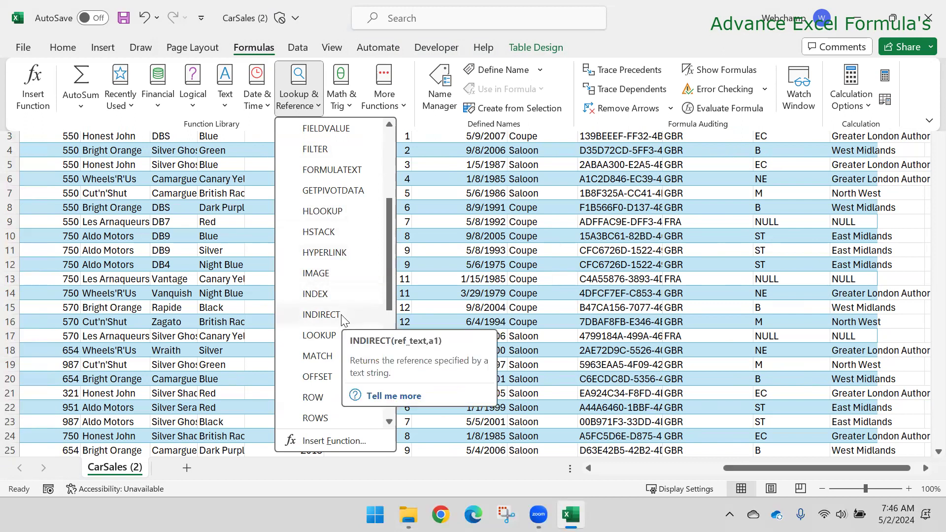
scroll(348, 273, down, 1)
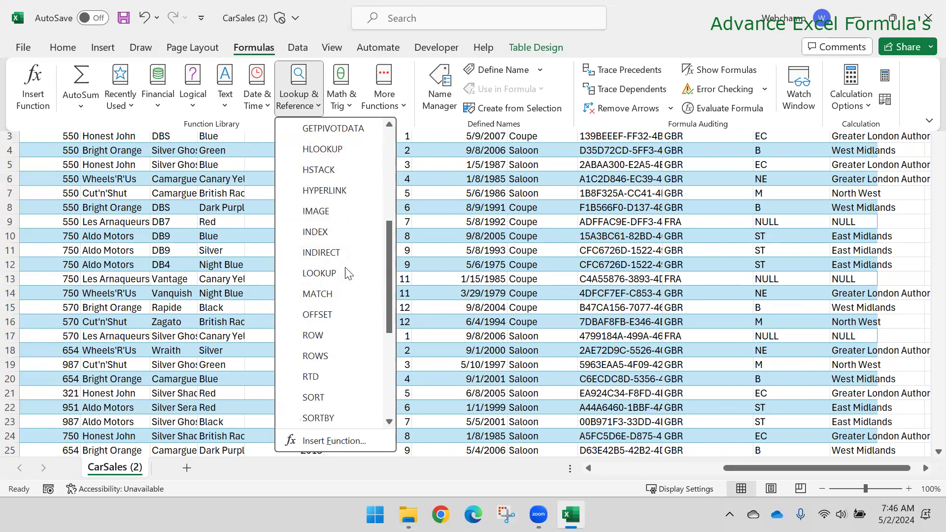
scroll(348, 273, down, 1)
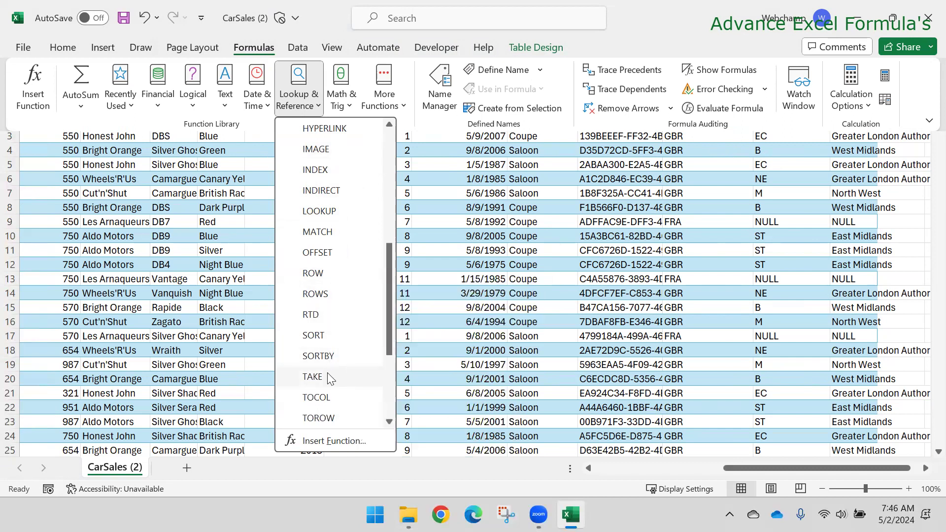
scroll(312, 378, down, 4)
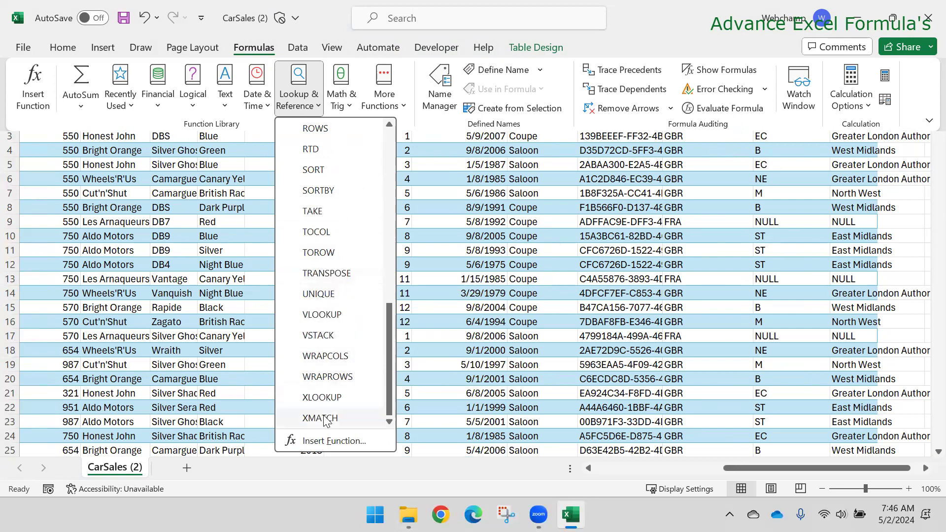
scroll(353, 180, up, 6)
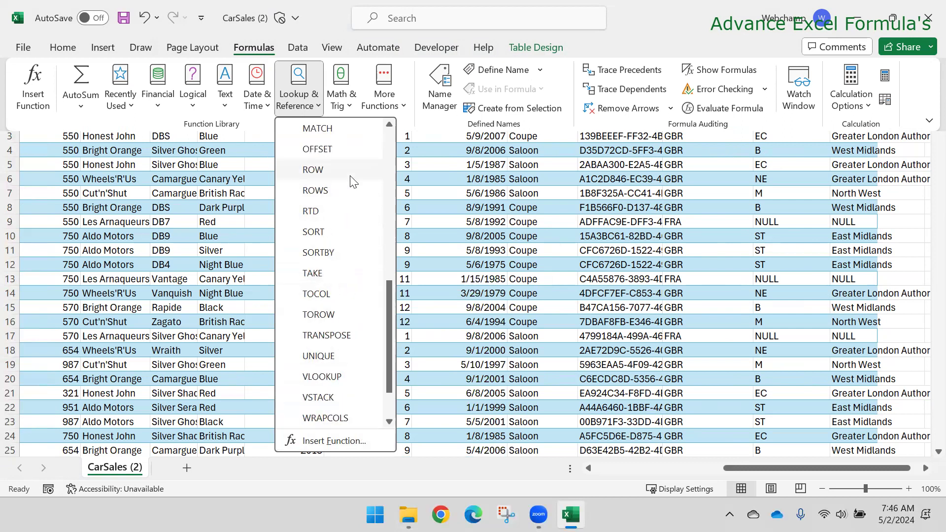
scroll(350, 173, up, 2)
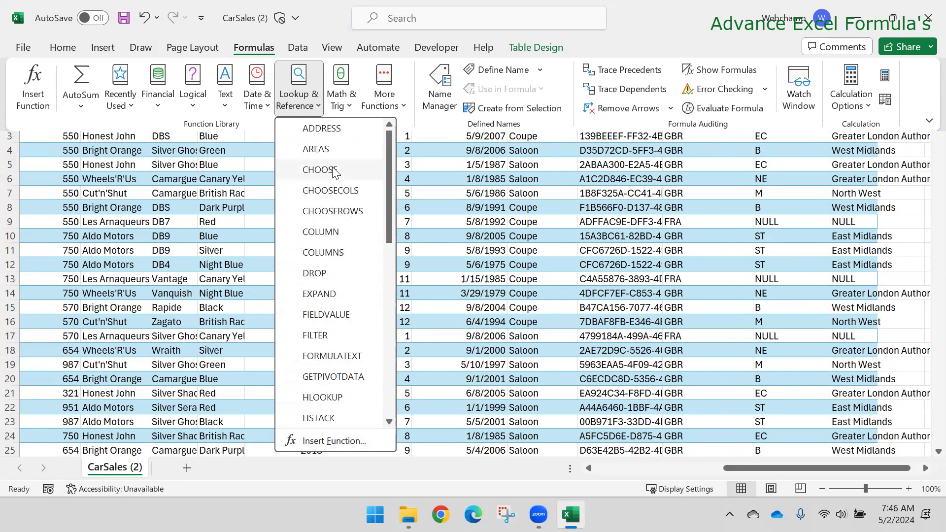
click(423, 128)
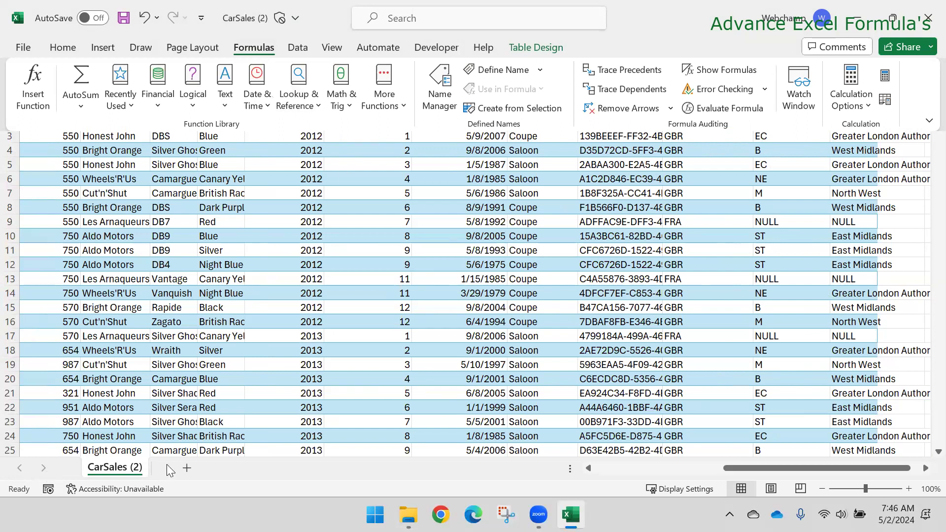
Step: Add a new worksheet, select its cell D3, and go back to the first columns of the CarSales (2) sheet
click(187, 468)
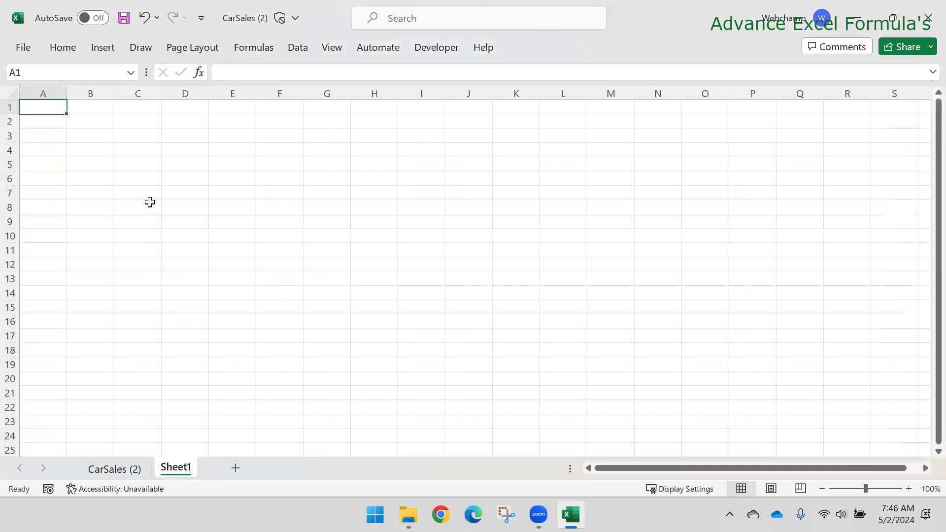
click(170, 136)
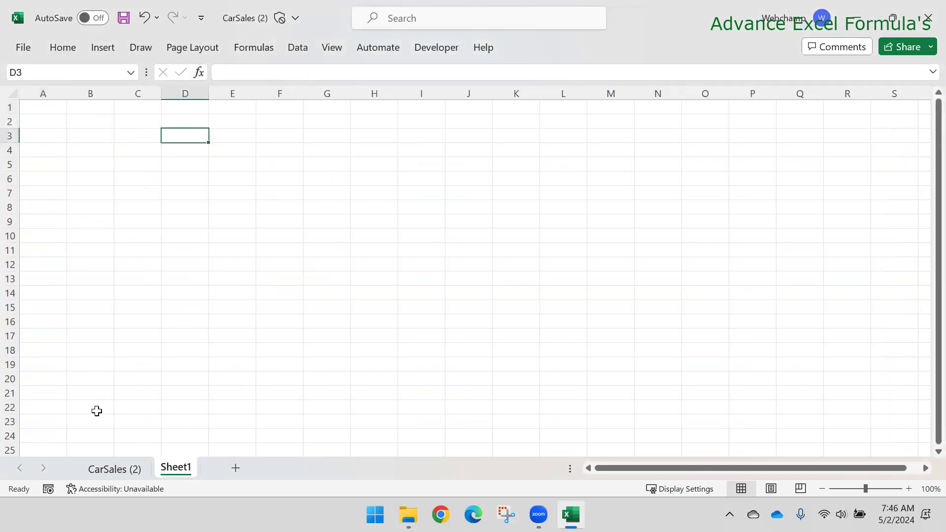
click(111, 468)
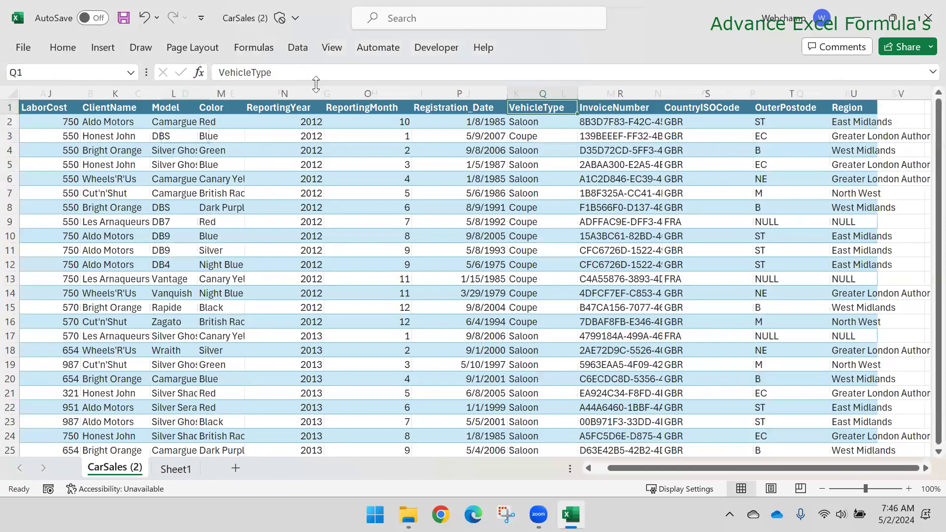
click(301, 49)
click(271, 49)
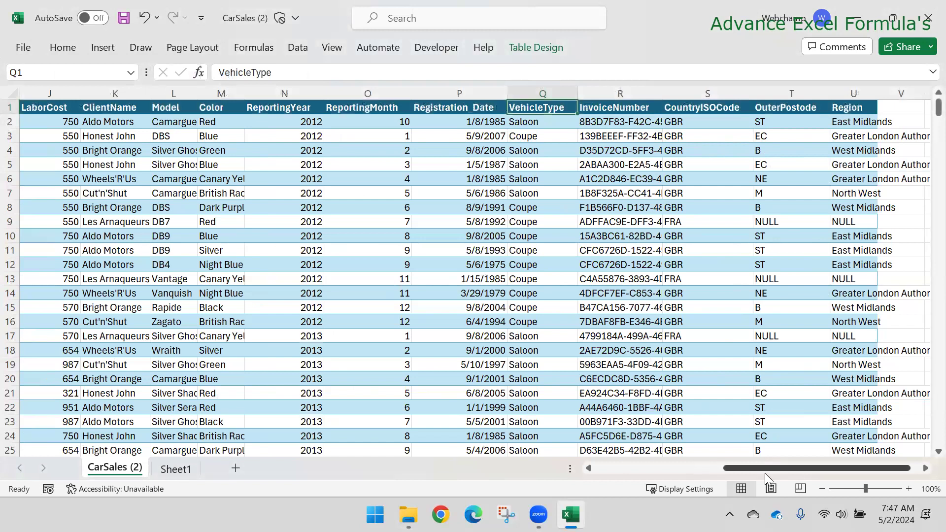
drag(771, 468, 225, 163)
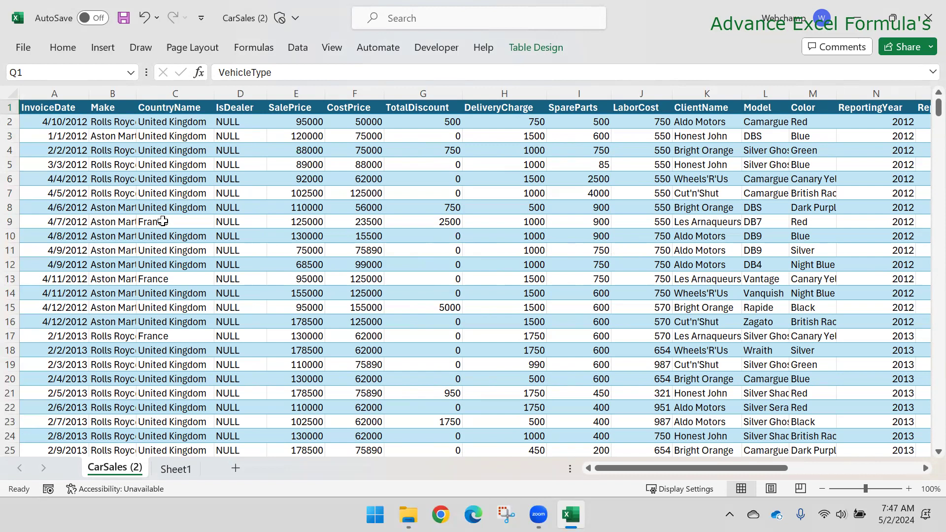
click(176, 469)
text(=)
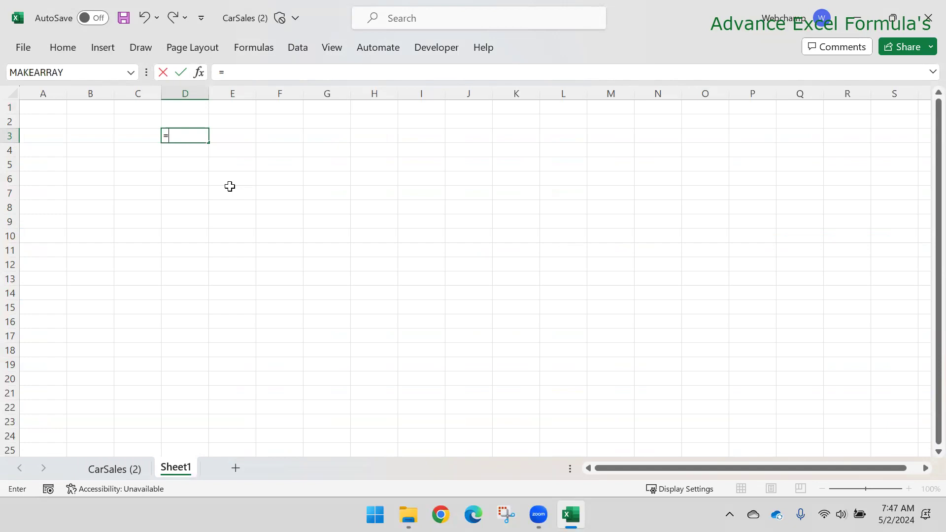
text(FI)
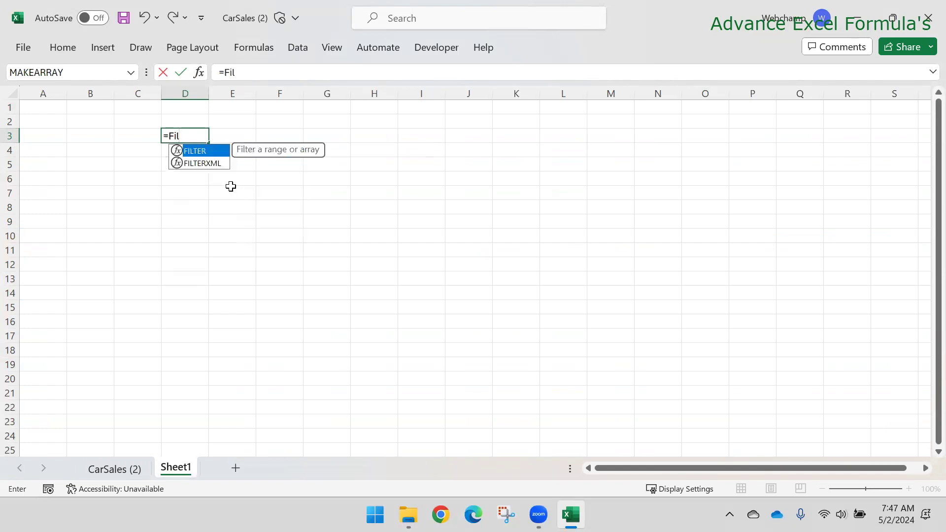
key(Tab)
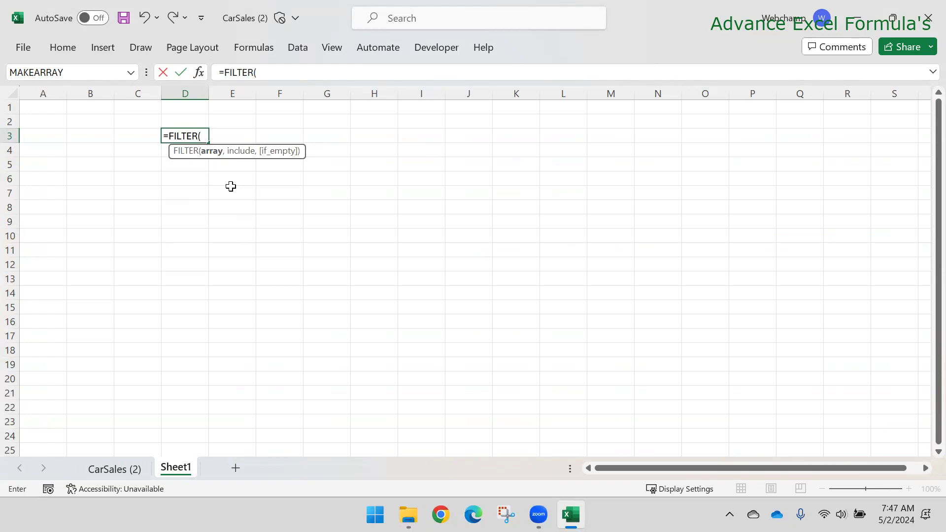
text(Tab)
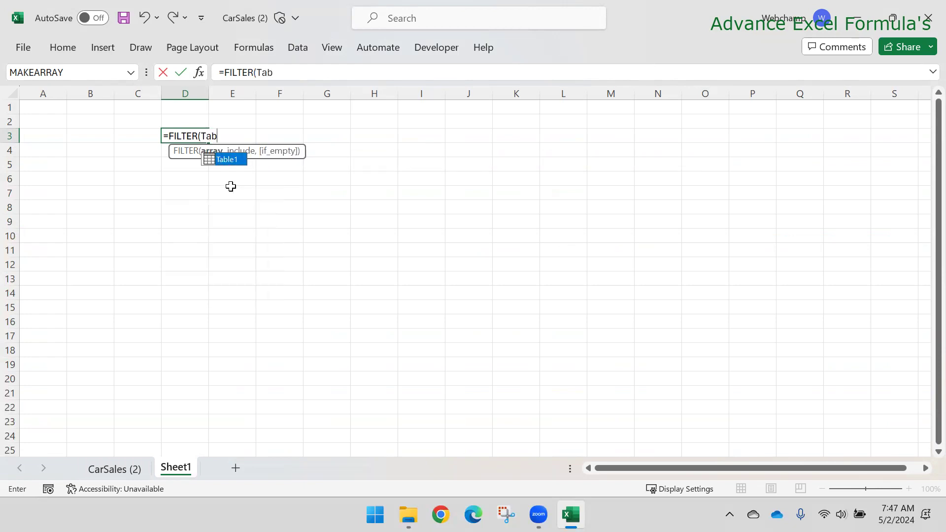
key(Escape)
key(Escape)
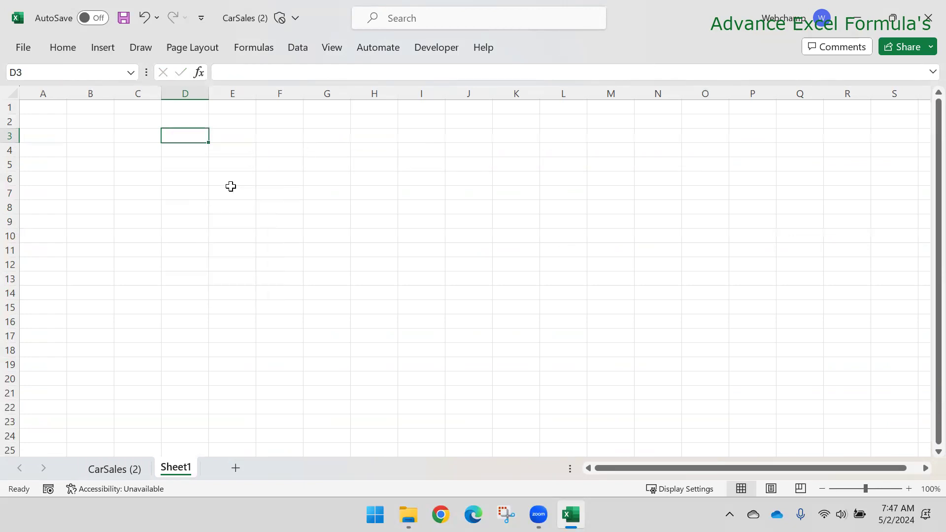
Step: Rename the table on the CarSales (2) sheet as Cars
click(118, 469)
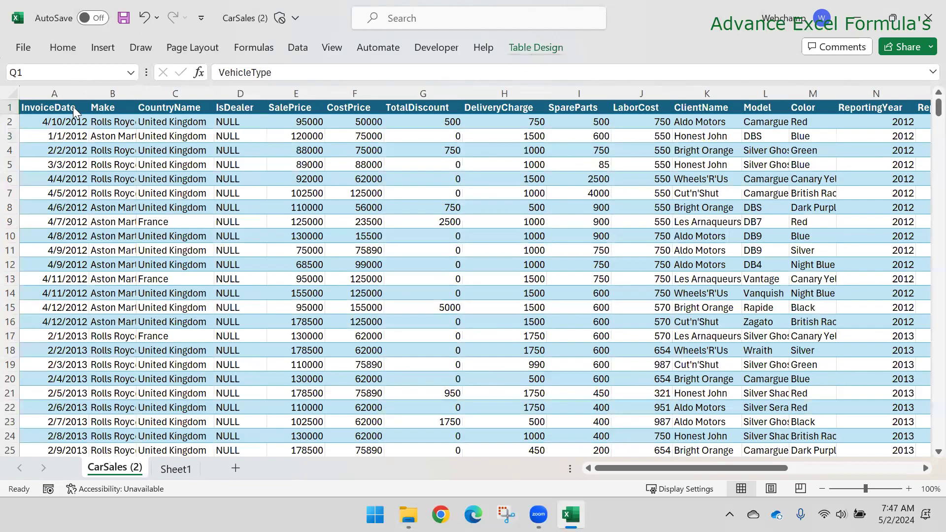
click(64, 90)
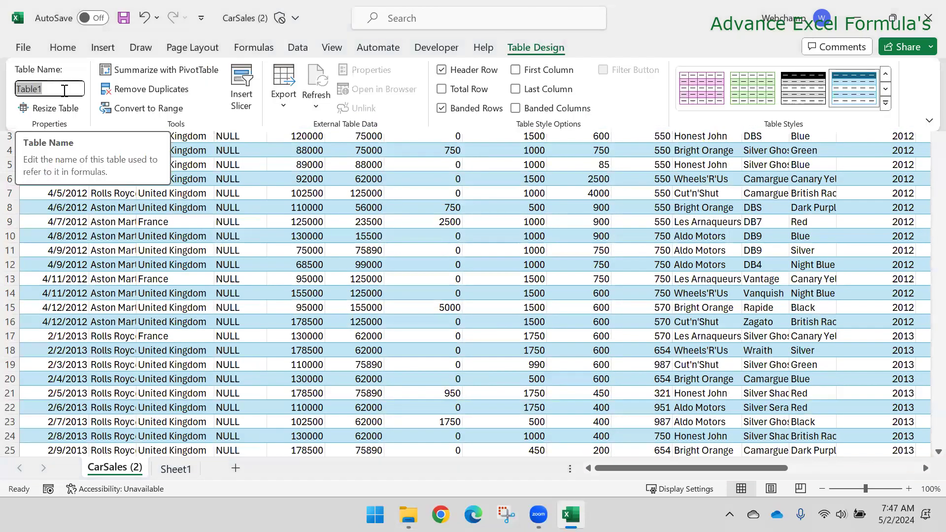
text(Cars)
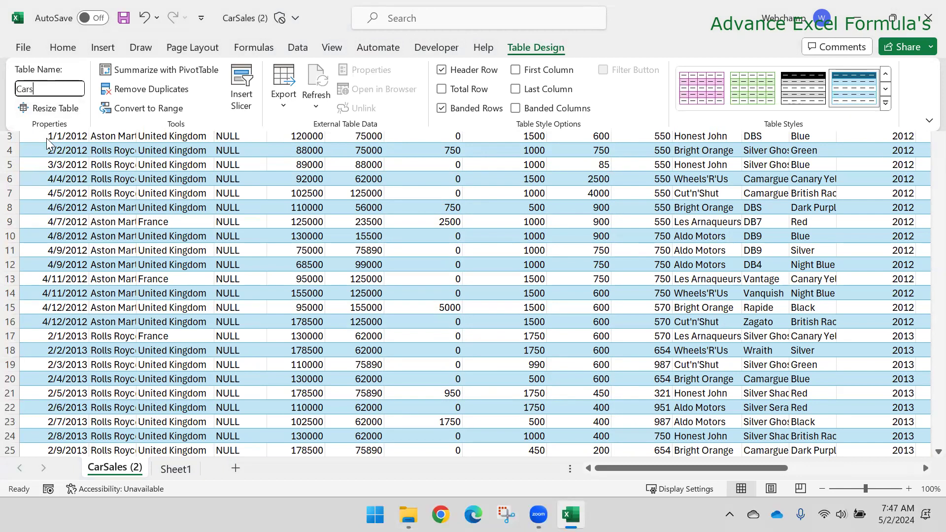
click(172, 471)
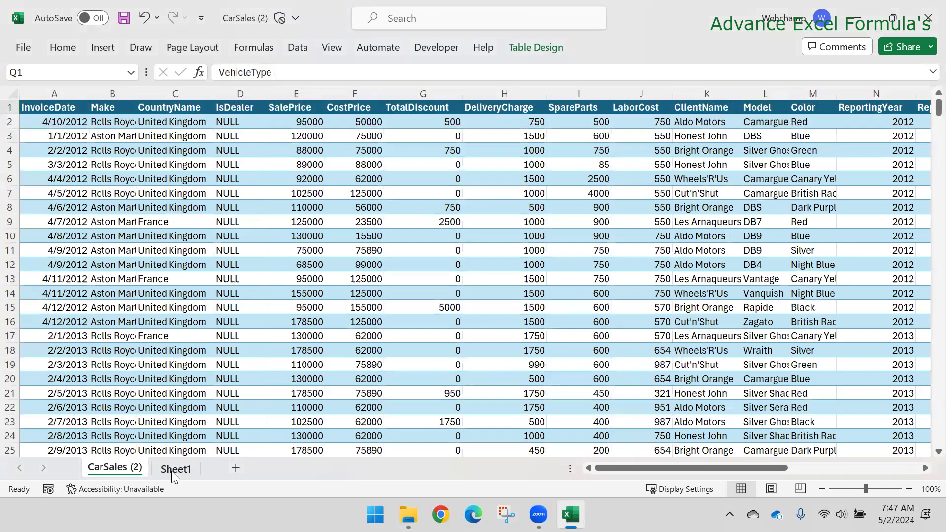
Step: Start a FILTER formula in cell D3 of Sheet1 with the Cars table as its array argument
click(174, 468)
text(=Fil)
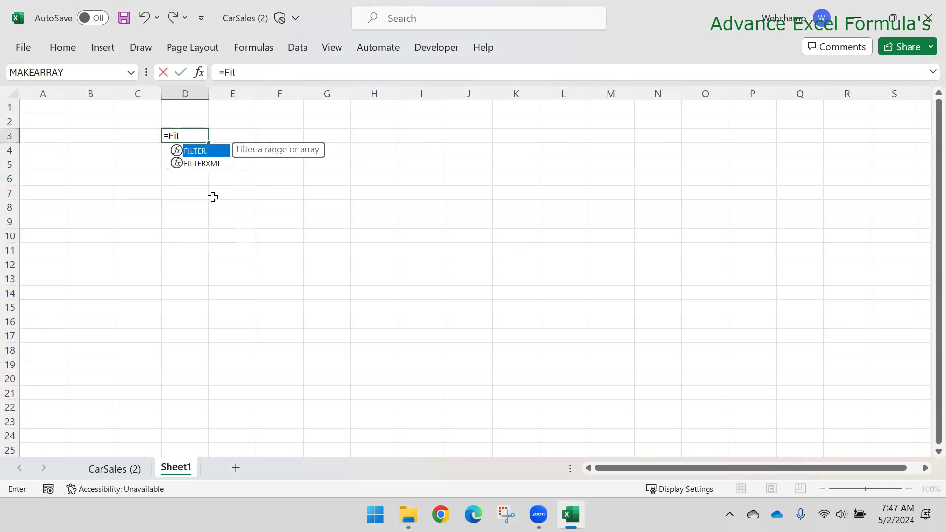
key(Tab)
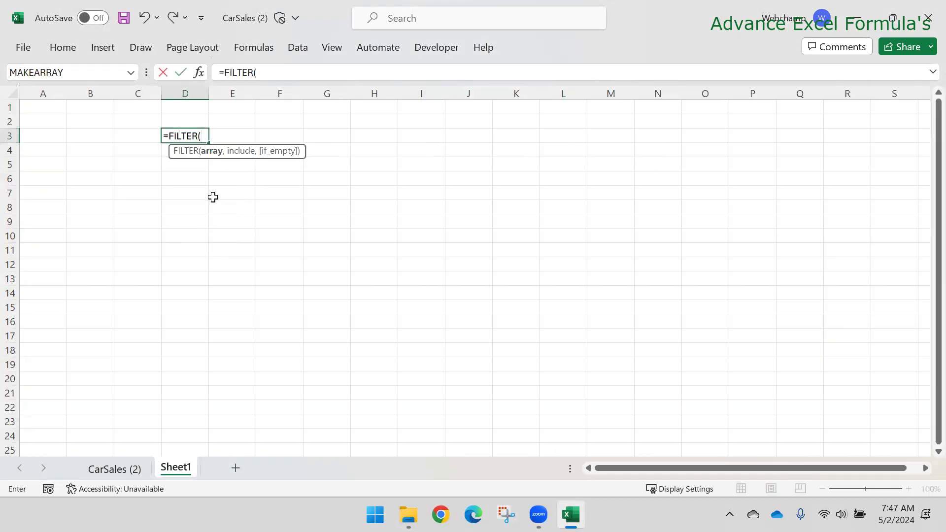
text(Car)
key(Return)
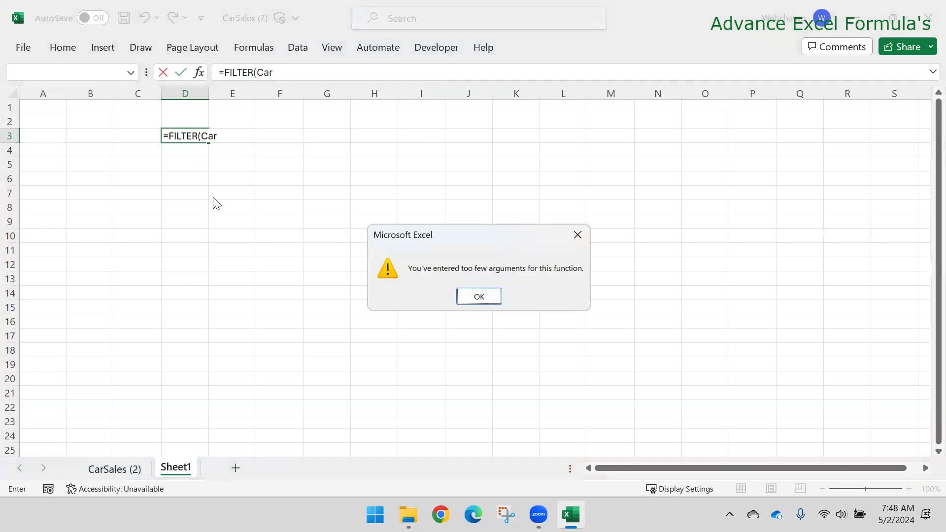
key(Return)
text(s)
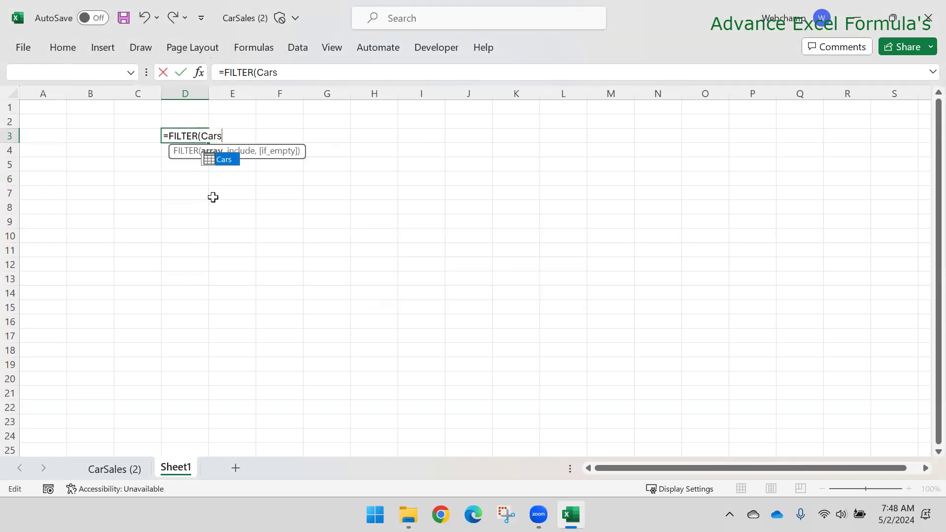
text(,)
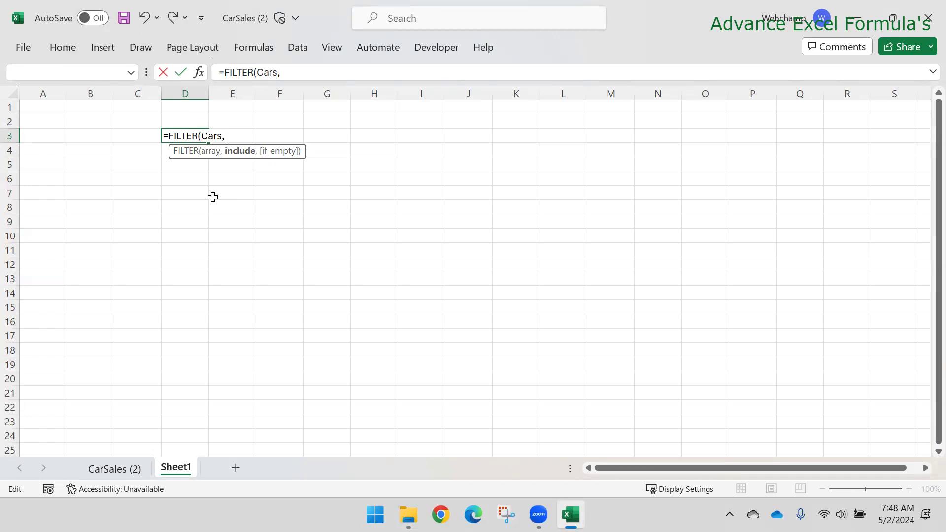
text(Cou)
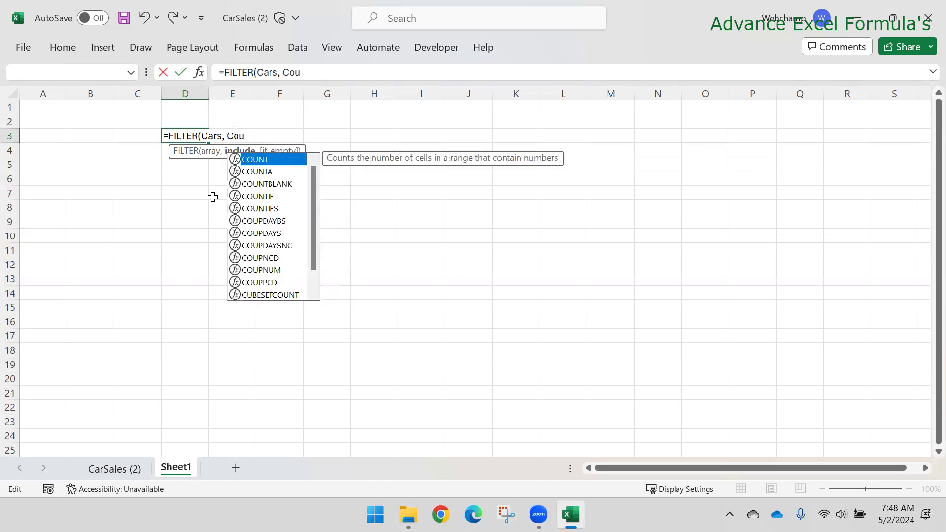
text(n)
key(BackSpace)
key(BackSpace)
key(BackSpace)
key(BackSpace)
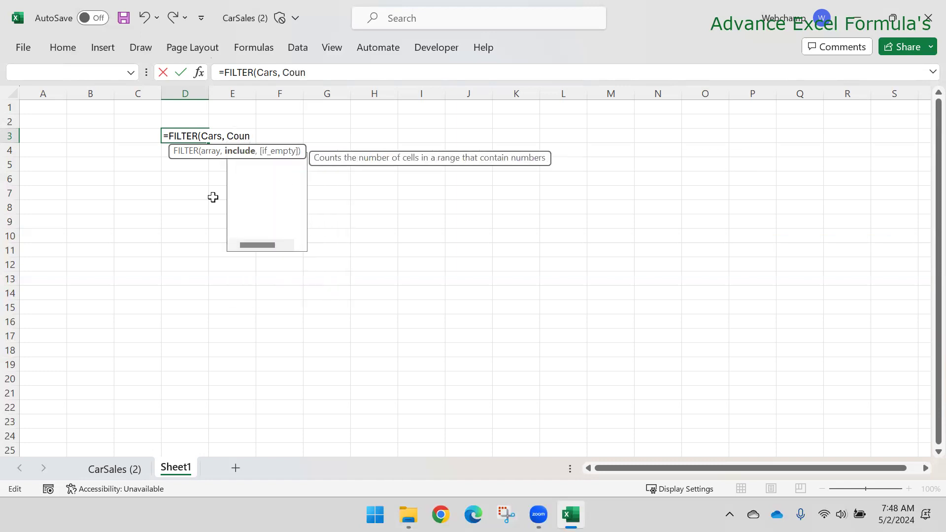
Step: Set the formula's include condition to Cars[CountryName] = "France" and enter the completed FILTER formula
text(Car)
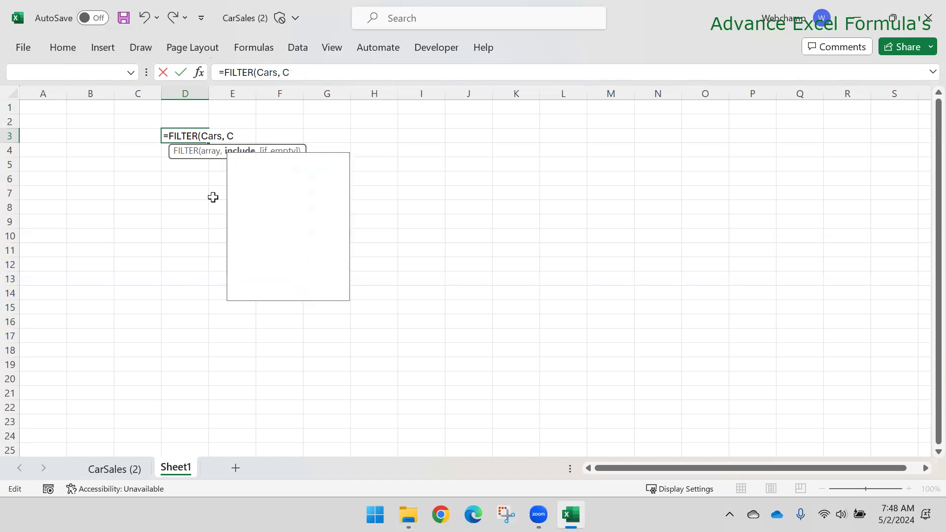
key(Tab)
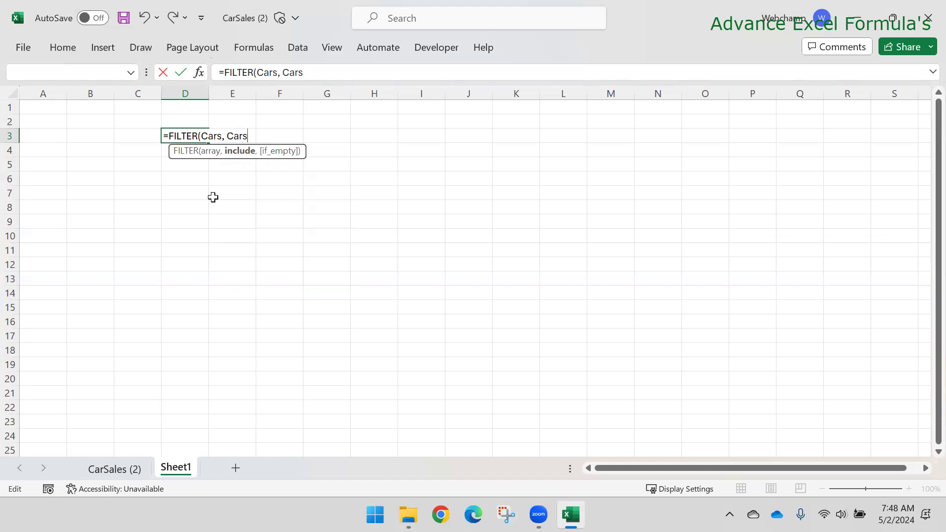
text([)
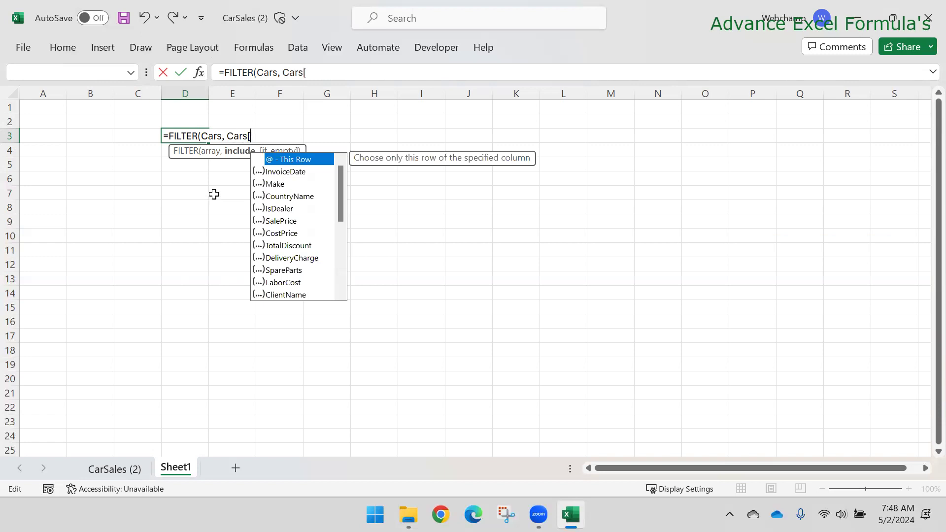
key(Down)
key(Down)
key(Down)
key(Down)
key(Down)
key(Down)
key(Down)
key(Down)
key(Down)
key(Down)
key(Down)
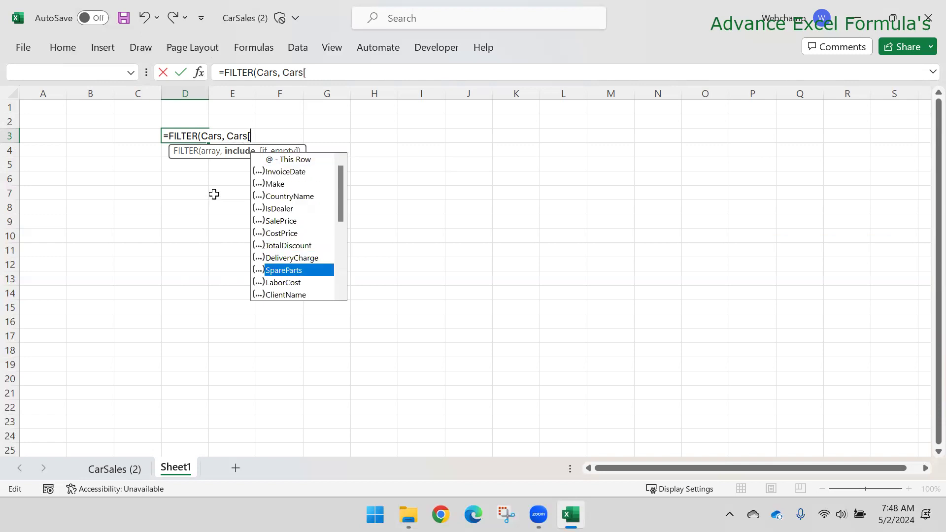
key(Up)
key(Up)
key(Up)
key(Up)
key(Up)
key(Up)
key(Up)
key(Up)
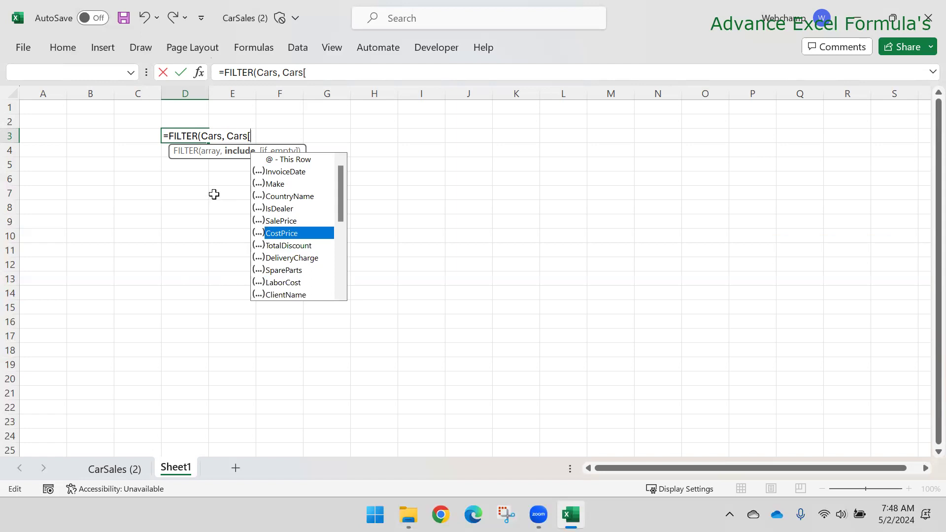
key(Tab)
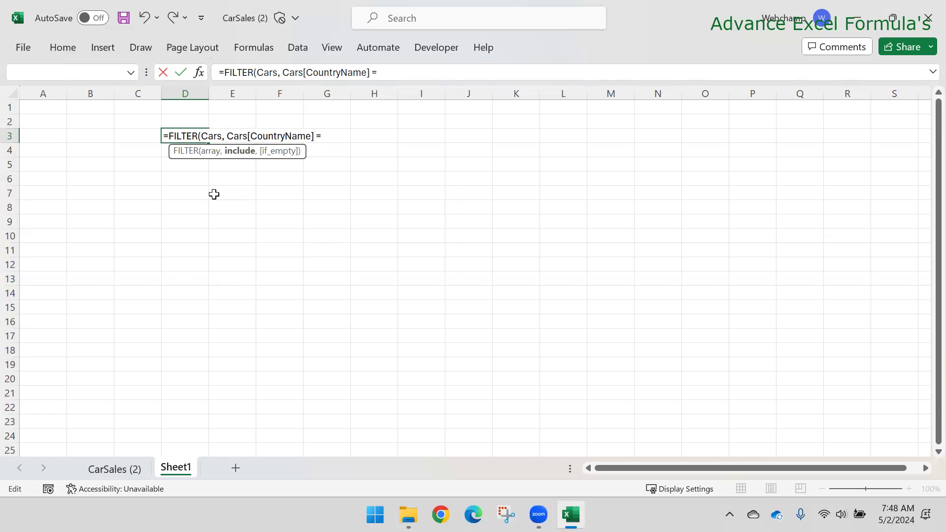
text("France"))
key(Return)
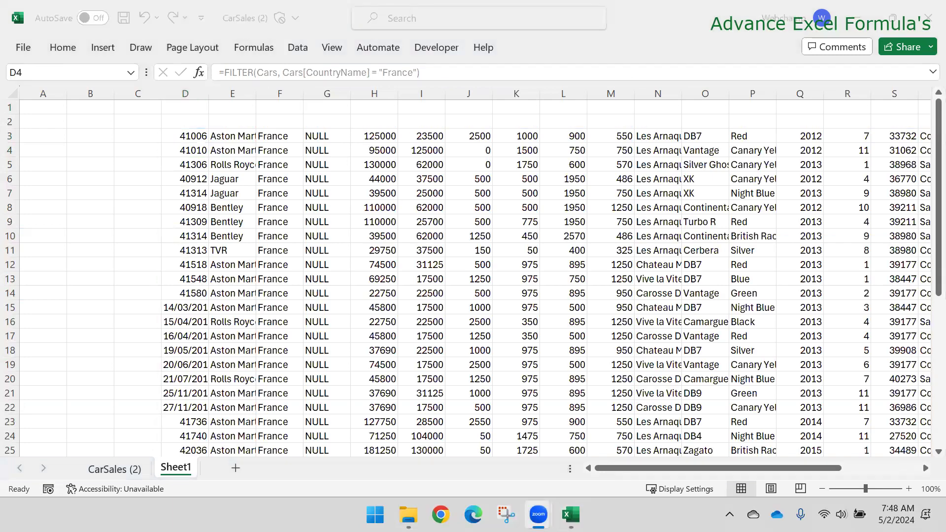
Step: Examine the filtered rows from the formula cell D3 down the country column to the last row, and return to F3
click(198, 138)
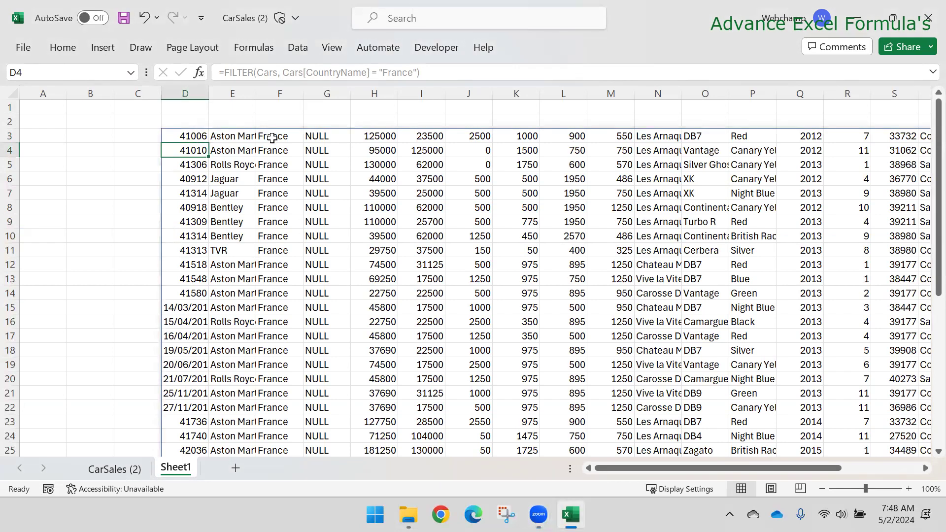
click(196, 136)
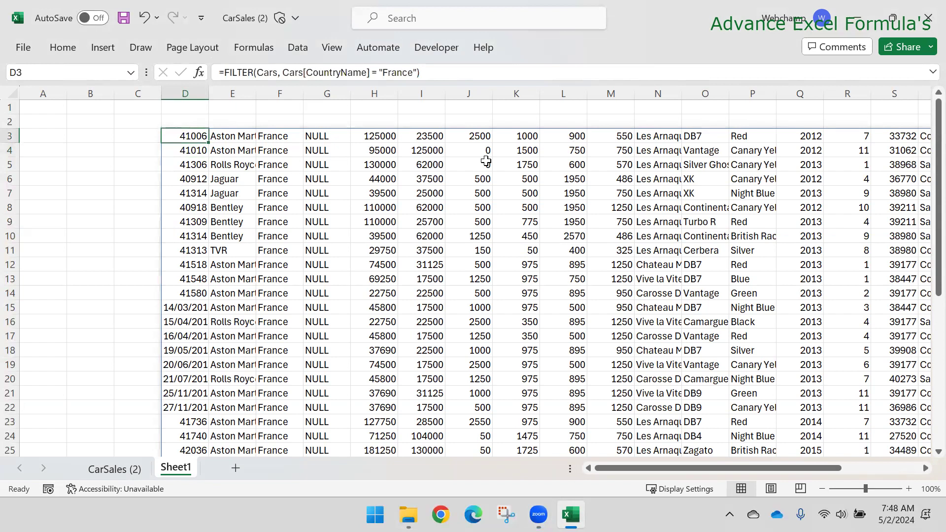
click(263, 142)
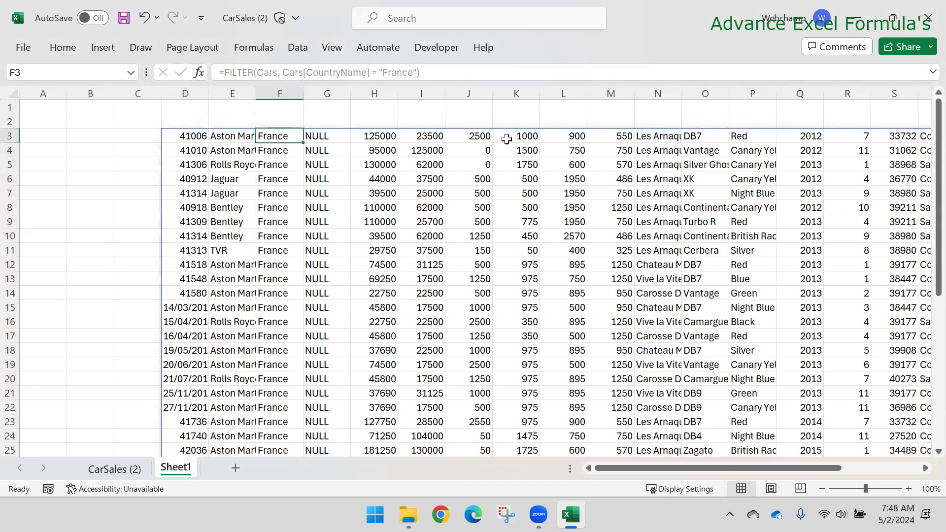
key(ctrl+Down)
scroll(507, 143, down, 4)
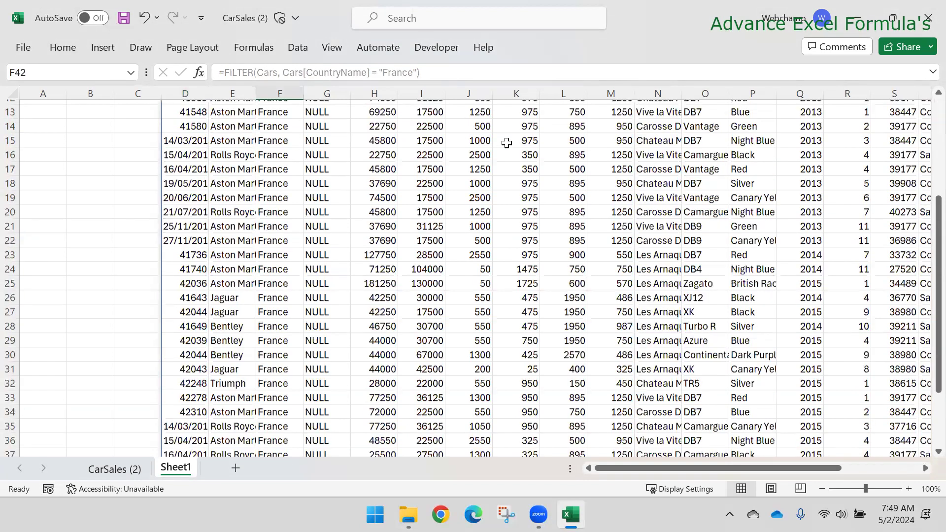
scroll(507, 143, down, 2)
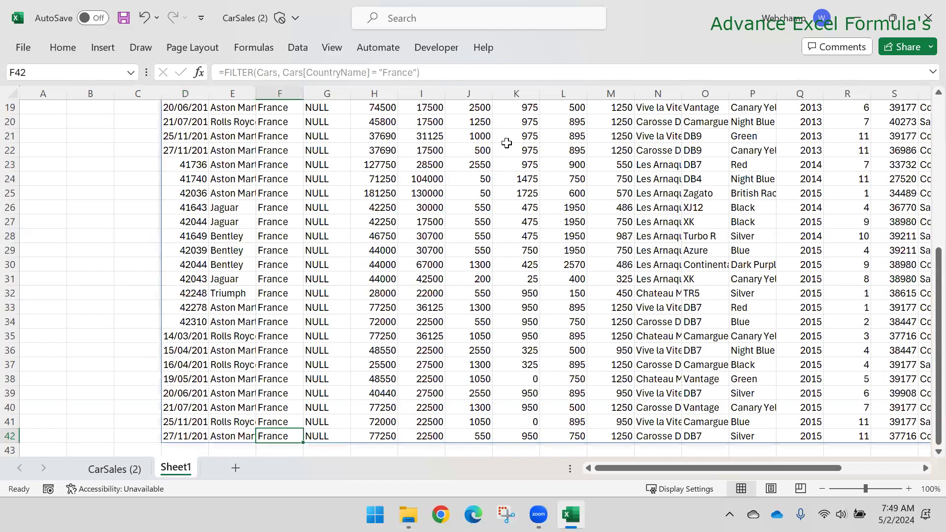
scroll(507, 143, up, 1)
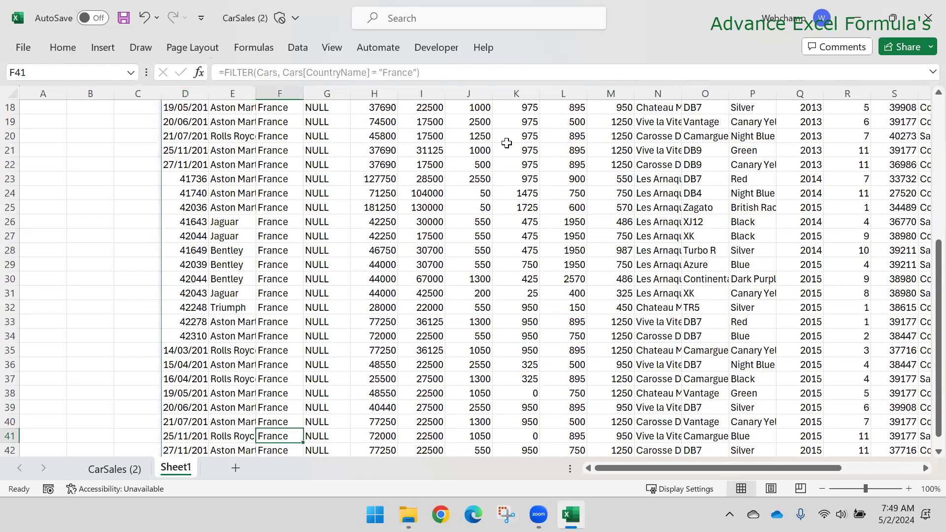
key(ctrl+Up)
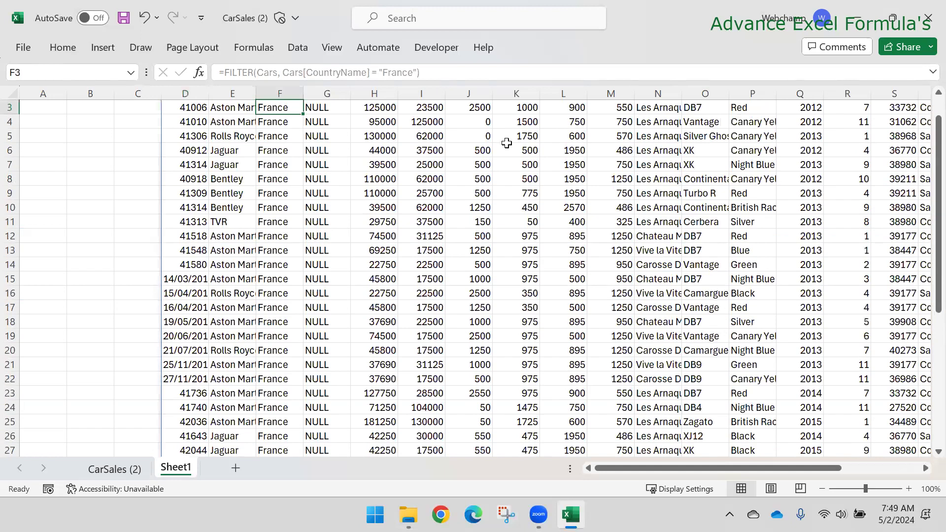
Step: Select the country column of the filtered results from F3 down to the last row to check its row count
key(Up)
key(Down)
key(ctrl+shift+Down)
scroll(507, 143, down, 5)
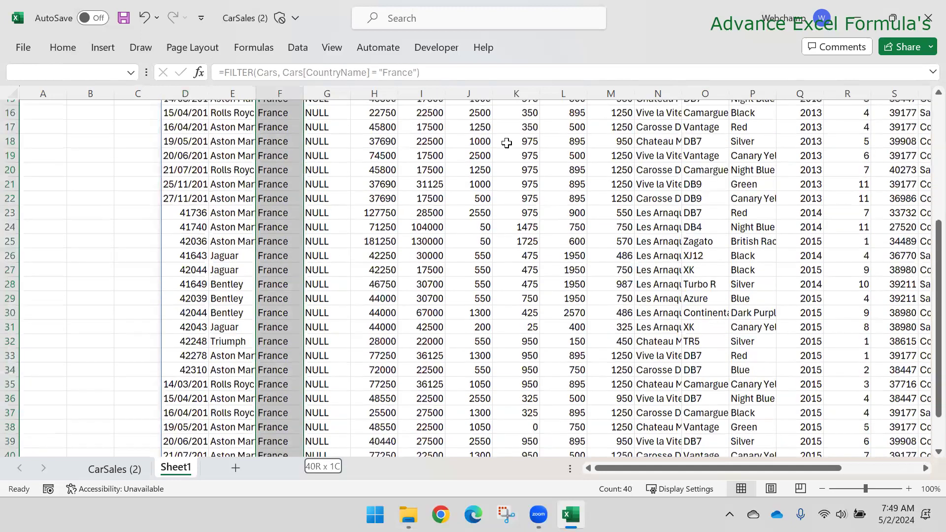
Step: Turn on the header filter buttons for the Cars table on the CarSales (2) sheet
click(97, 472)
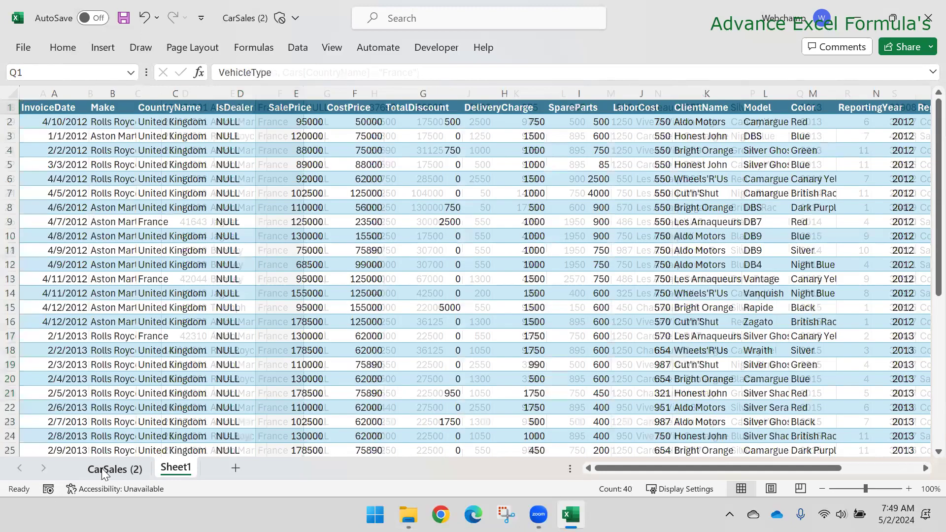
click(177, 111)
key(shift+space)
key(alt+d)
key(f)
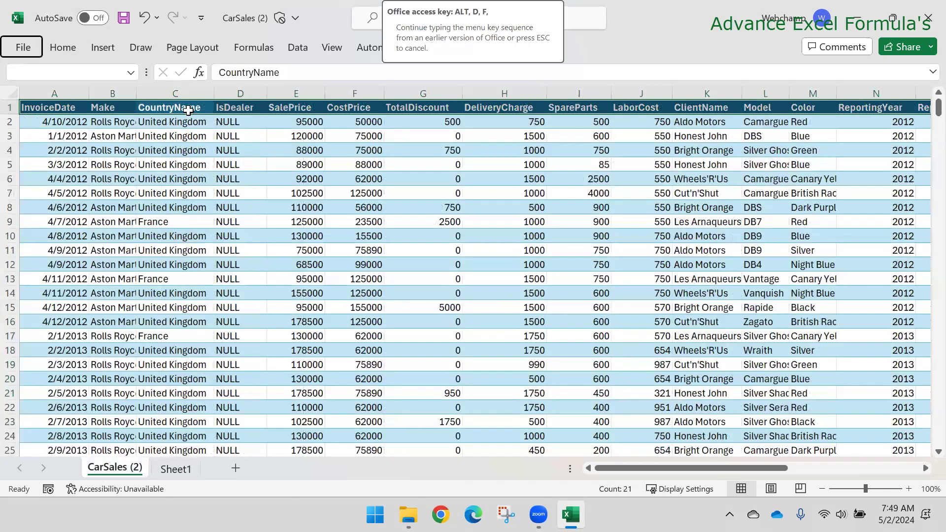
key(f)
Step: Filter the CountryName column of the Cars table to show only France
click(207, 108)
click(54, 299)
click(54, 314)
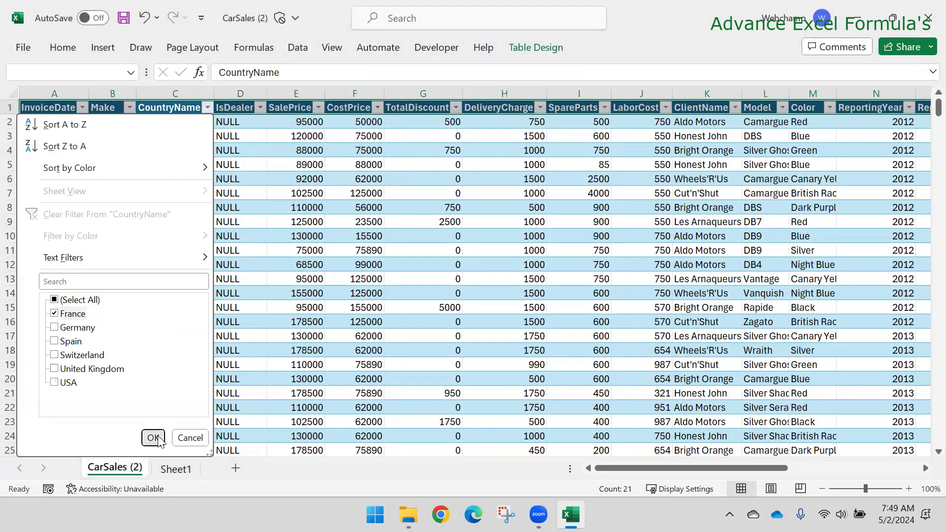
click(154, 438)
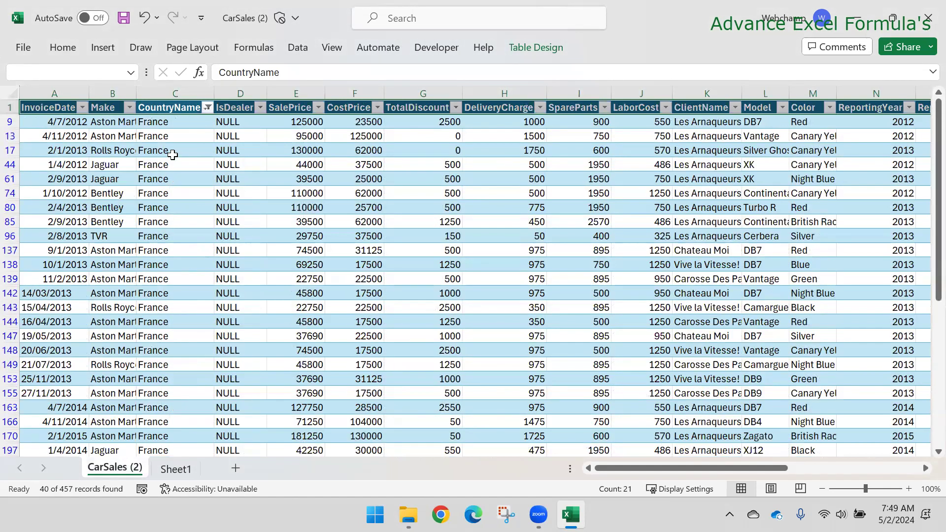
key(Down)
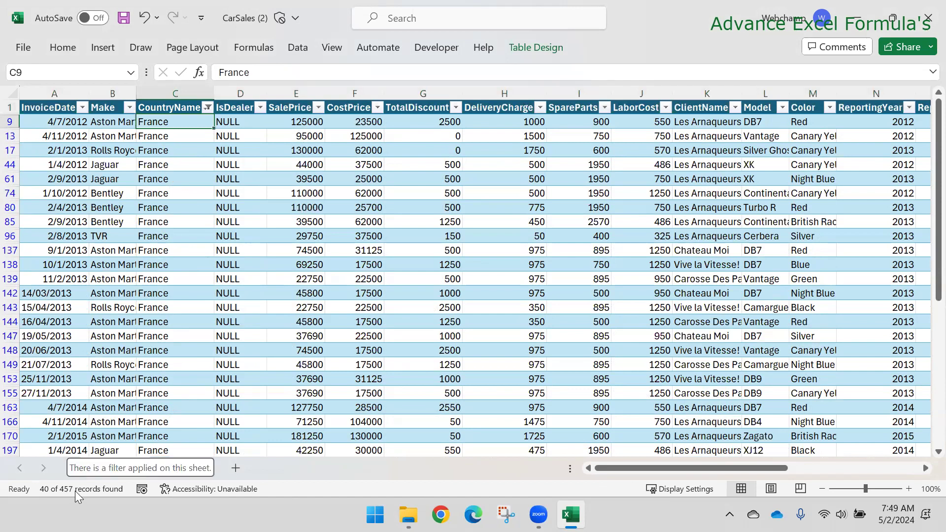
Step: Clear the filter from the CountryName column and return to Sheet1
click(208, 107)
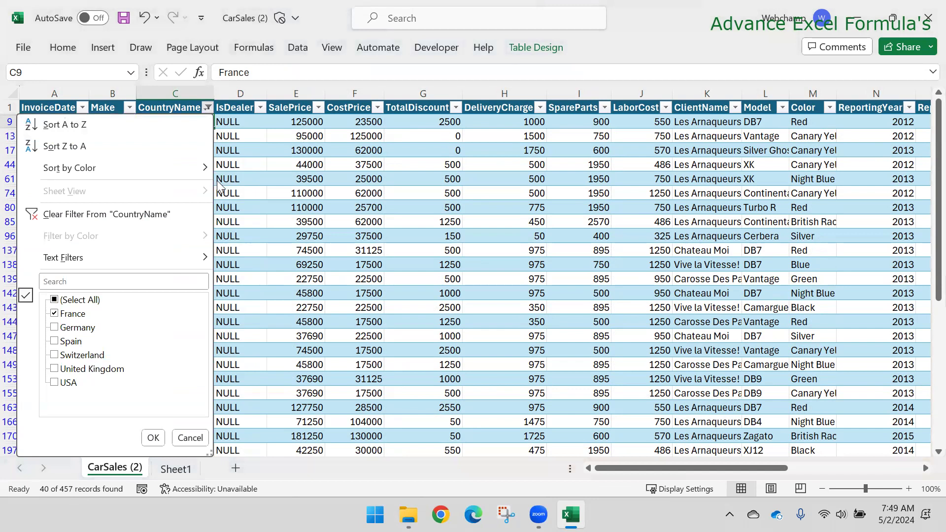
click(81, 212)
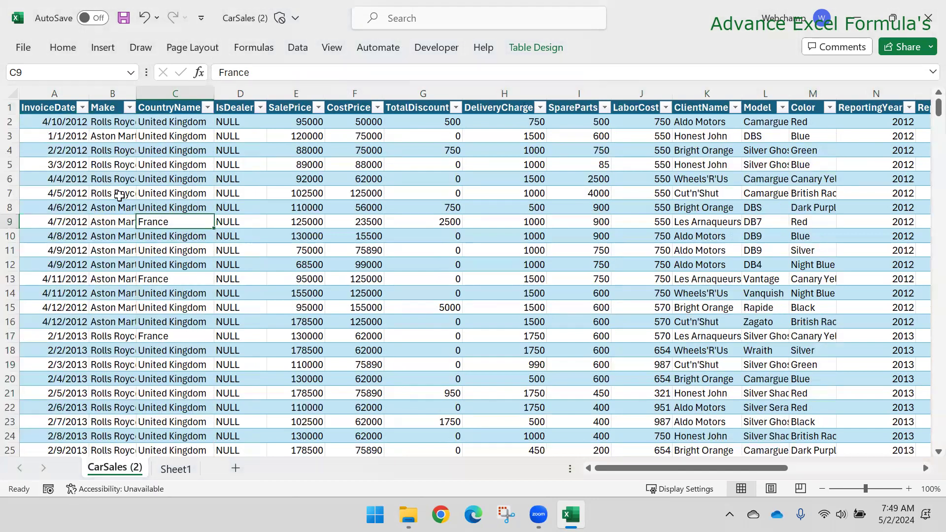
click(172, 470)
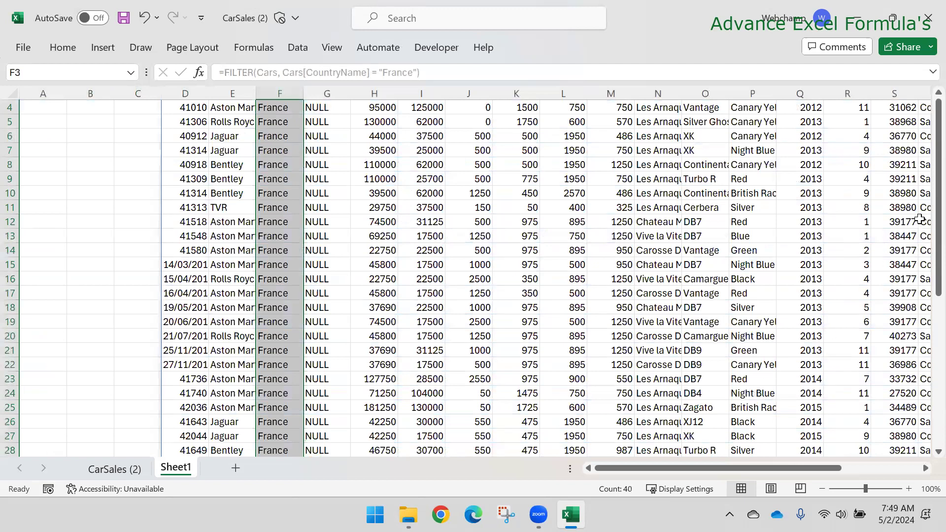
key(Left)
key(Left)
key(Left)
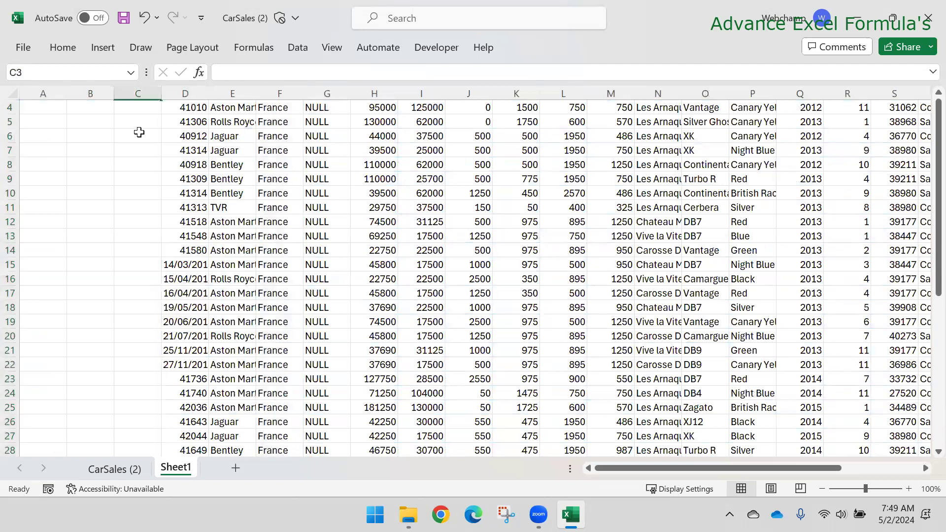
key(Up)
key(Up)
key(Down)
key(Down)
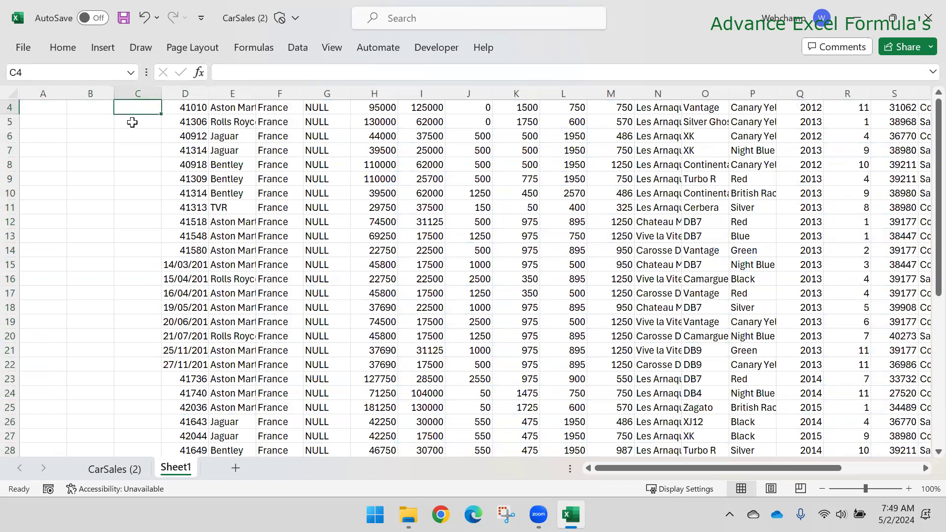
key(Down)
key(Down)
key(Down)
key(Down)
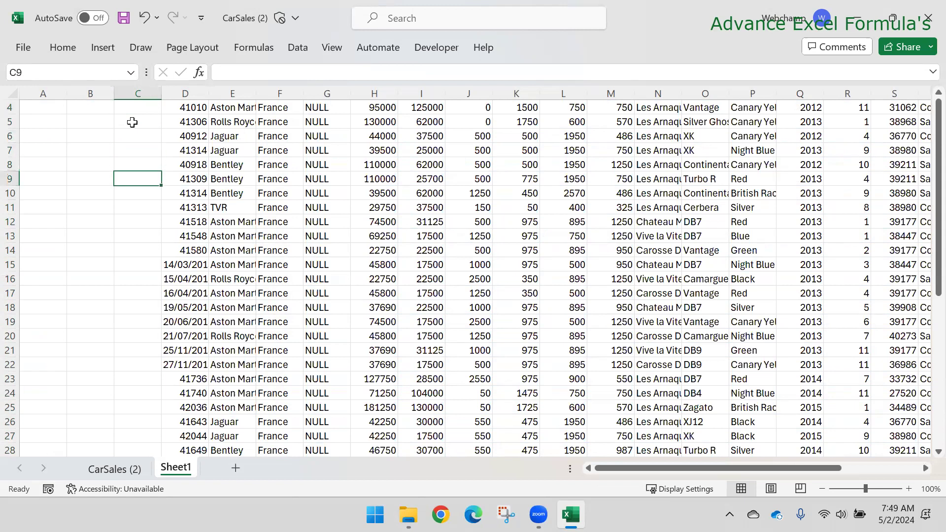
key(ctrl+Up)
key(Down)
Step: Review the FILTER formula in cell D3 of Sheet1 against the source table on CarSales (2)
click(197, 106)
key(ctrl+Up)
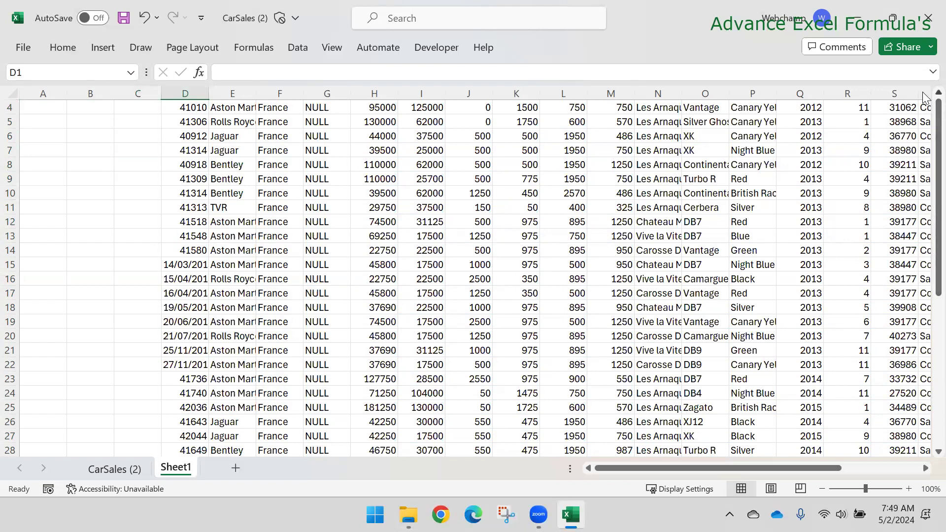
drag(938, 105, 939, 52)
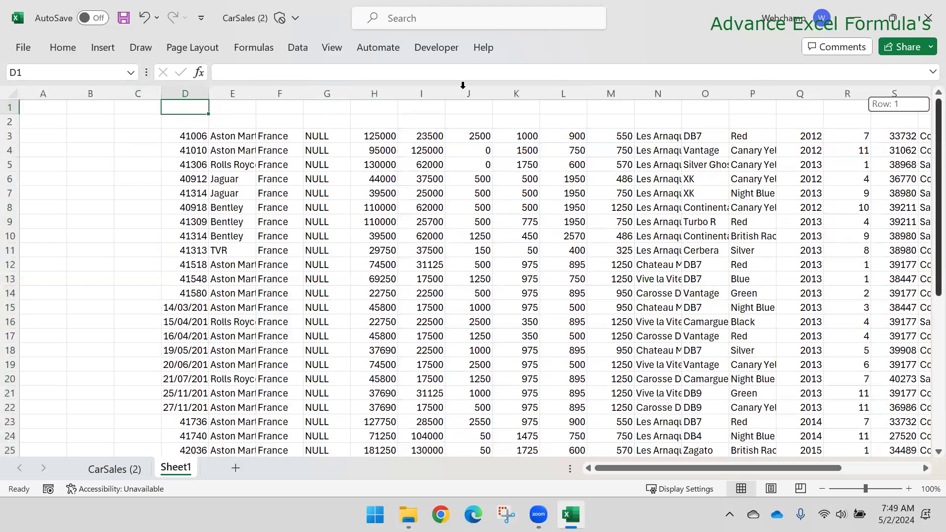
click(175, 138)
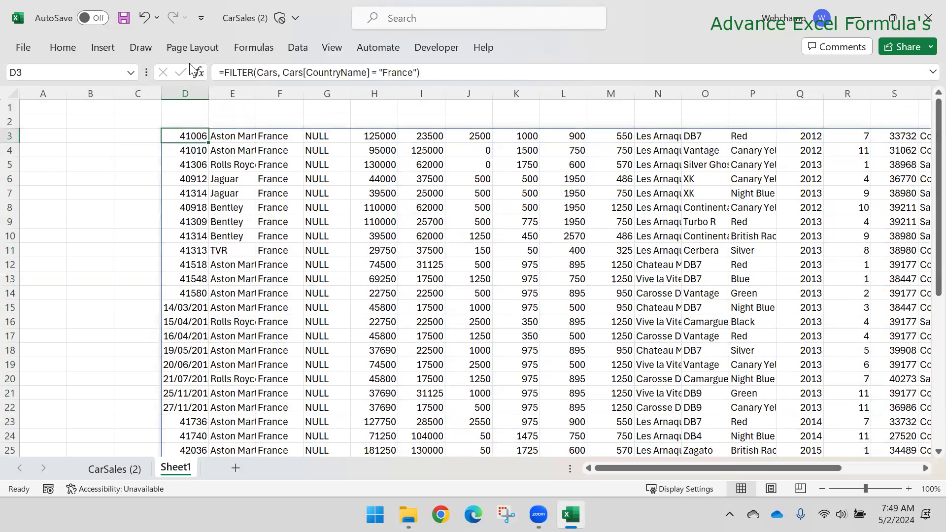
click(111, 470)
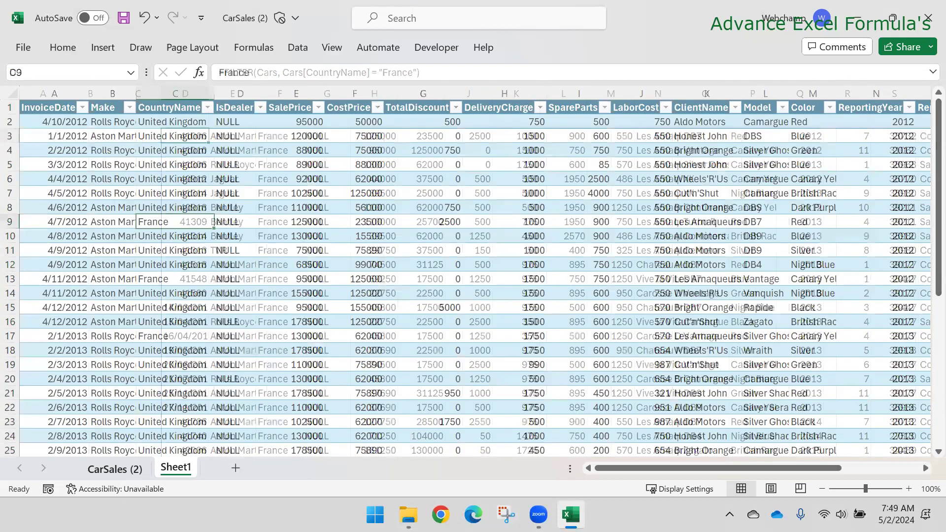
click(191, 464)
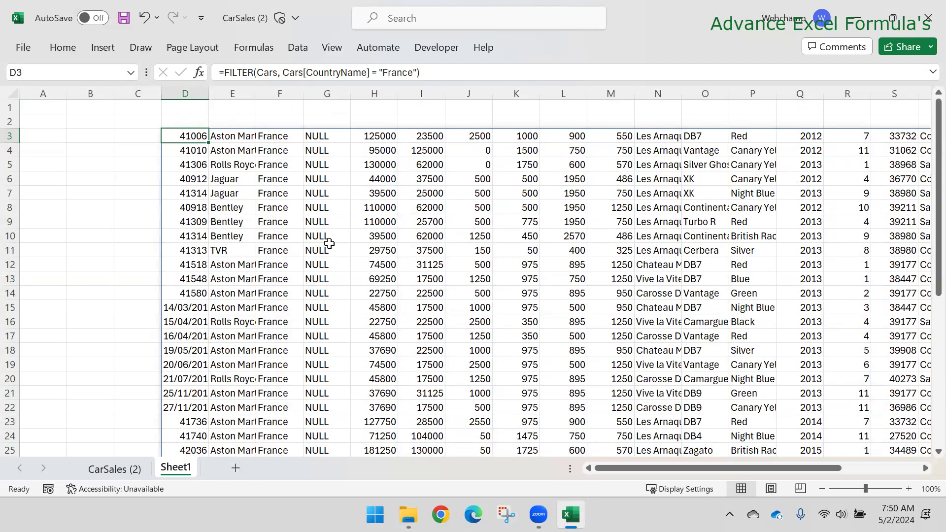
Step: Count the Cars table's columns on CarSales (2) from InvoiceDate to SalePrice to find the SalePrice position
click(109, 471)
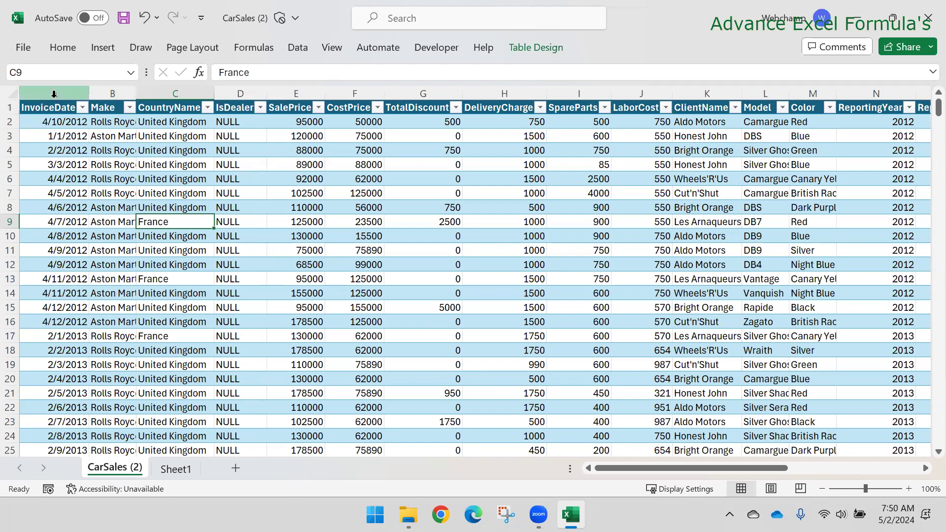
click(75, 94)
click(88, 94)
click(113, 94)
click(175, 94)
click(234, 89)
click(288, 91)
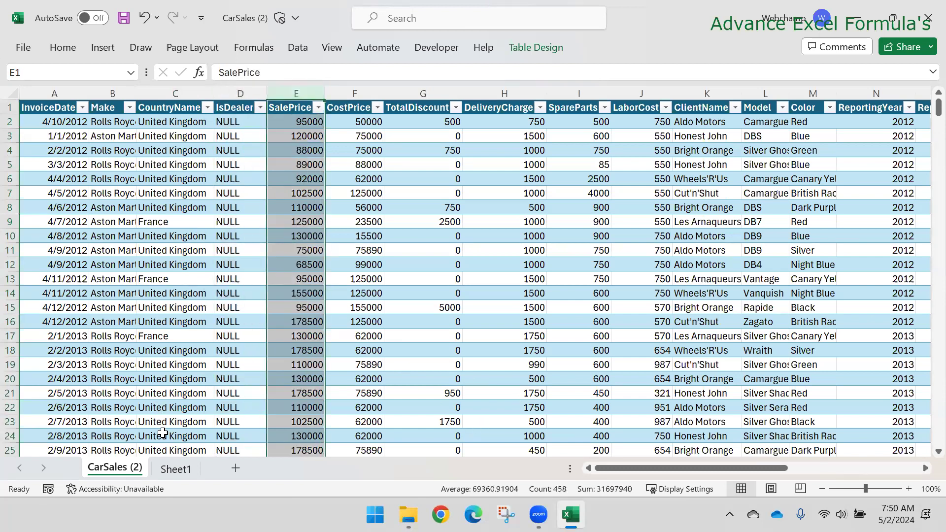
Step: Start wrapping the FILTER formula in Sheet1 cell D3 in a CHOOSECOLS function
click(190, 470)
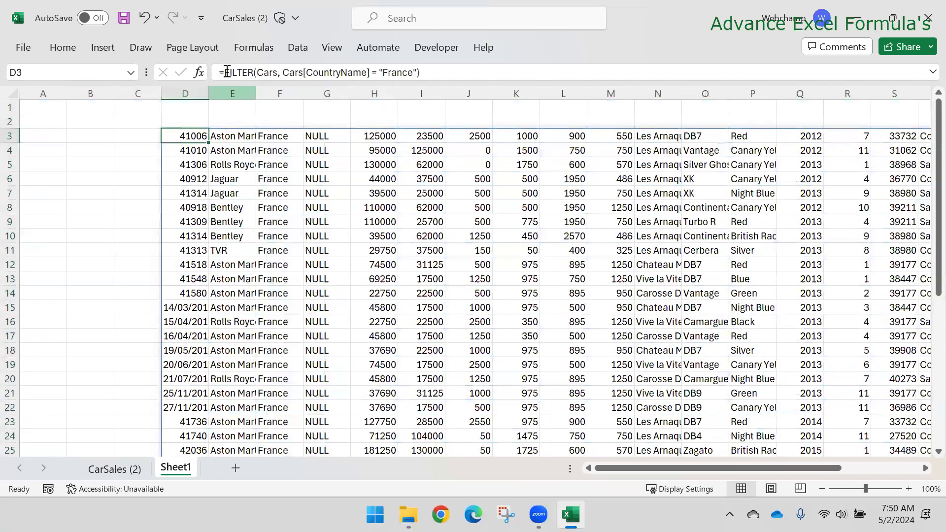
click(226, 72)
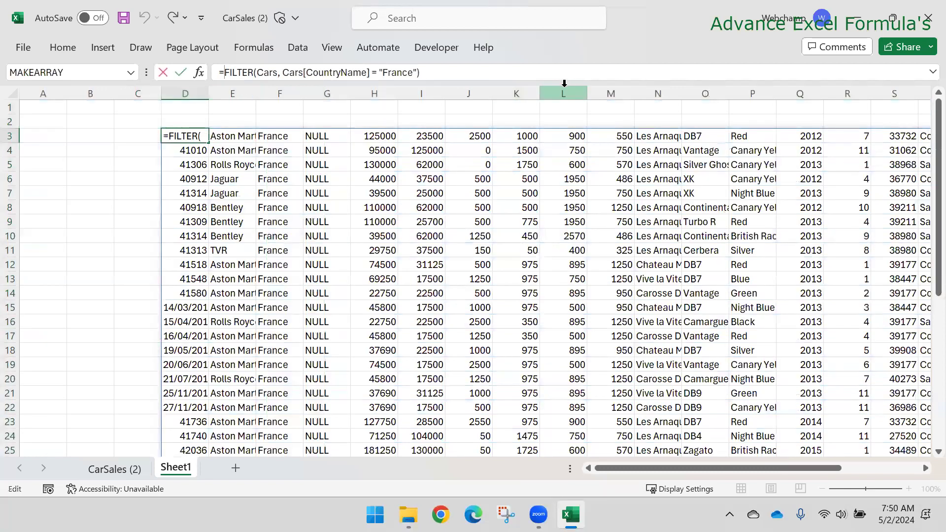
text(Ch)
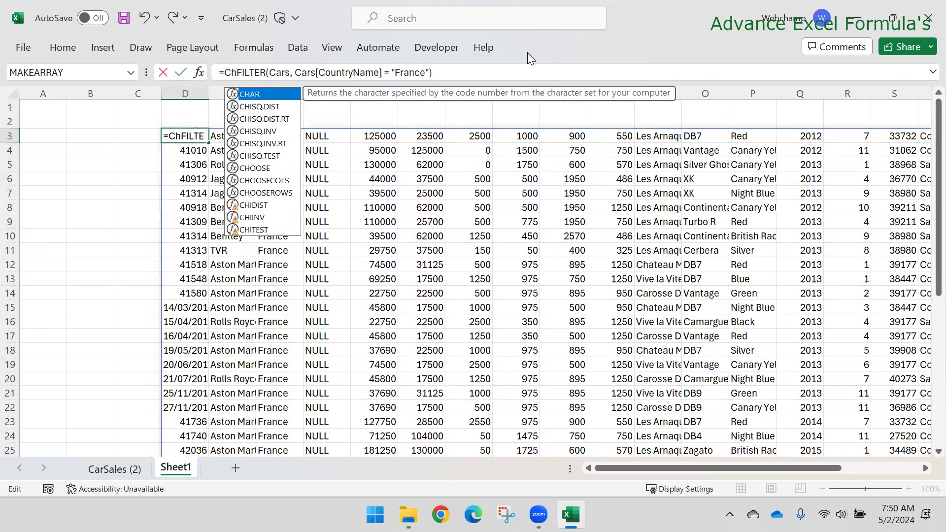
text(oo)
key(Down)
key(Down)
key(Up)
key(Tab)
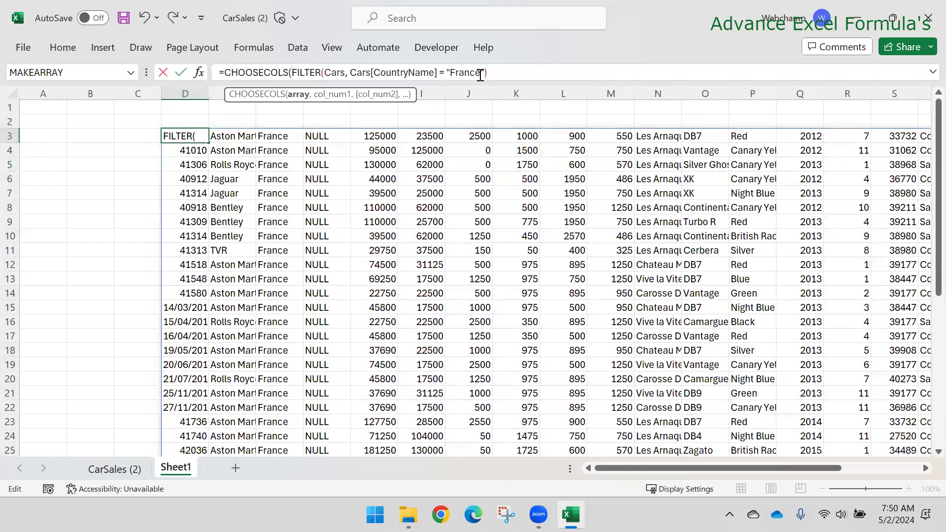
Step: Set the CHOOSECOLS column number to 5 after the FILTER array and enter the completed formula
click(513, 71)
text(,)
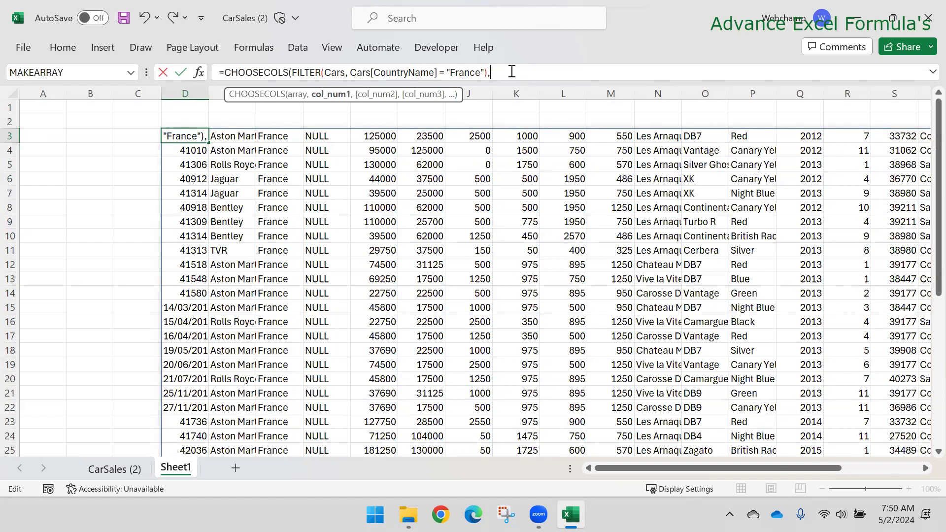
text(5)
key(Return)
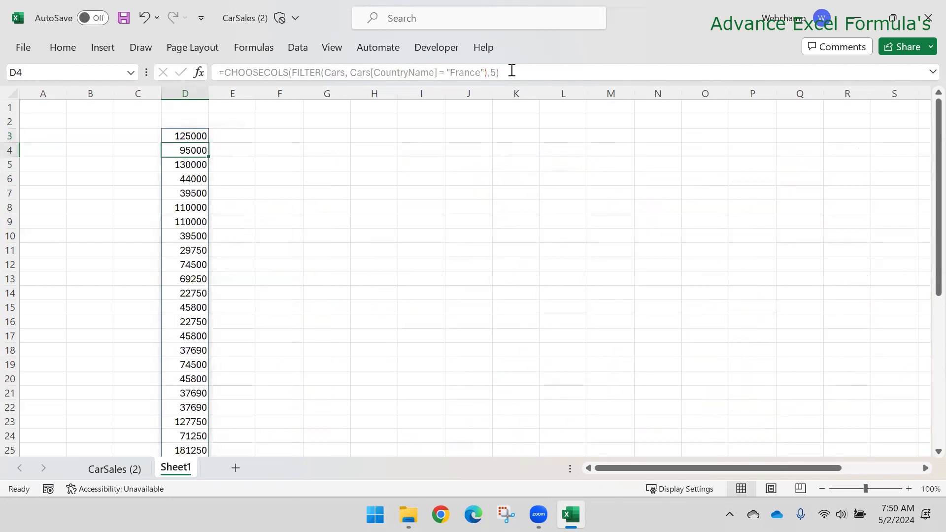
Step: Compare the extracted column with SalePrice on CarSales (2) and review the France condition in the formula without changing it
key(ctrl+shift+Down)
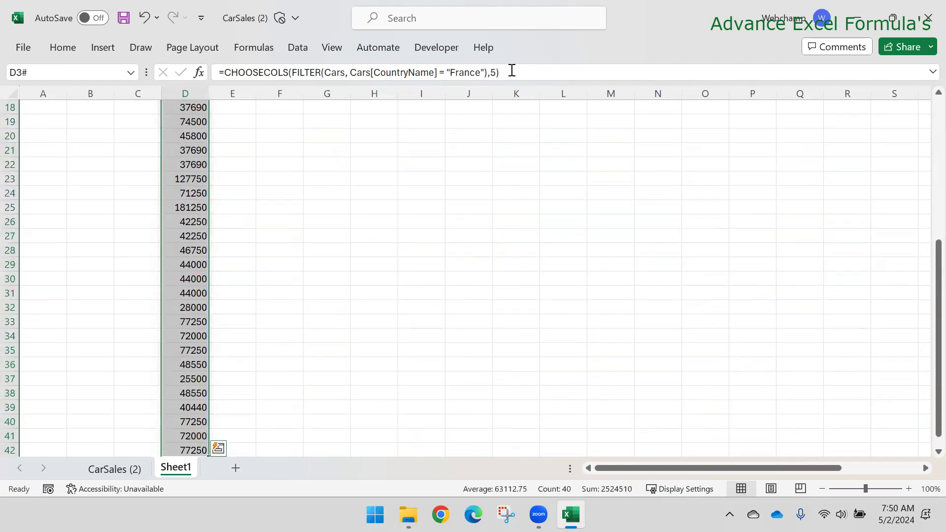
click(84, 471)
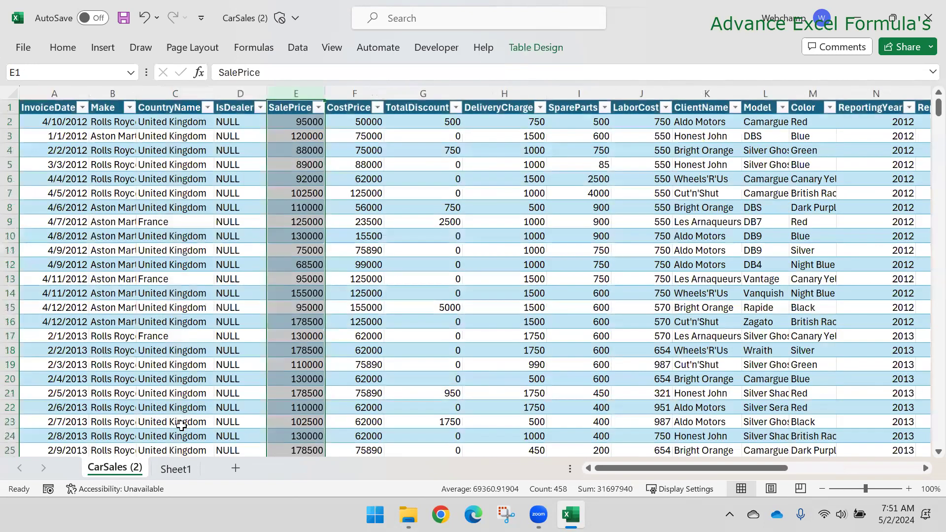
click(179, 475)
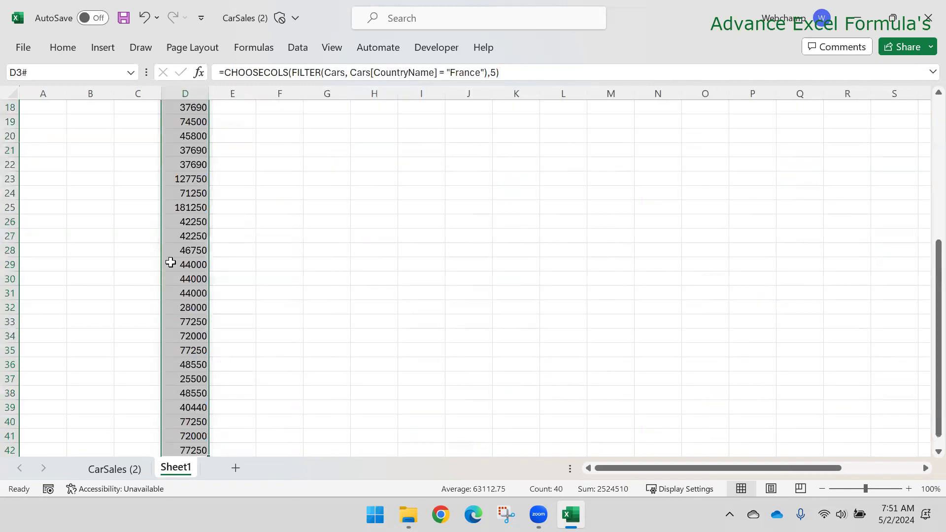
scroll(178, 238, up, 6)
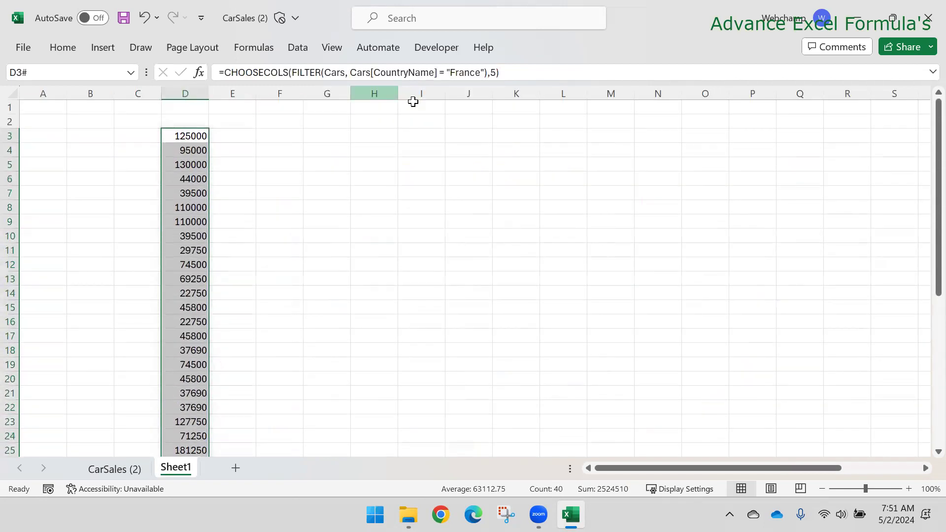
drag(349, 72, 485, 73)
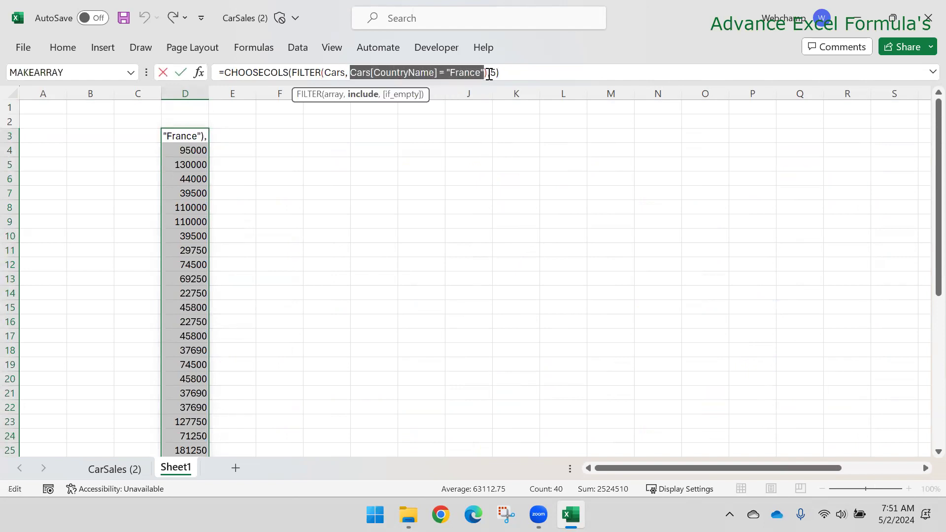
key(Escape)
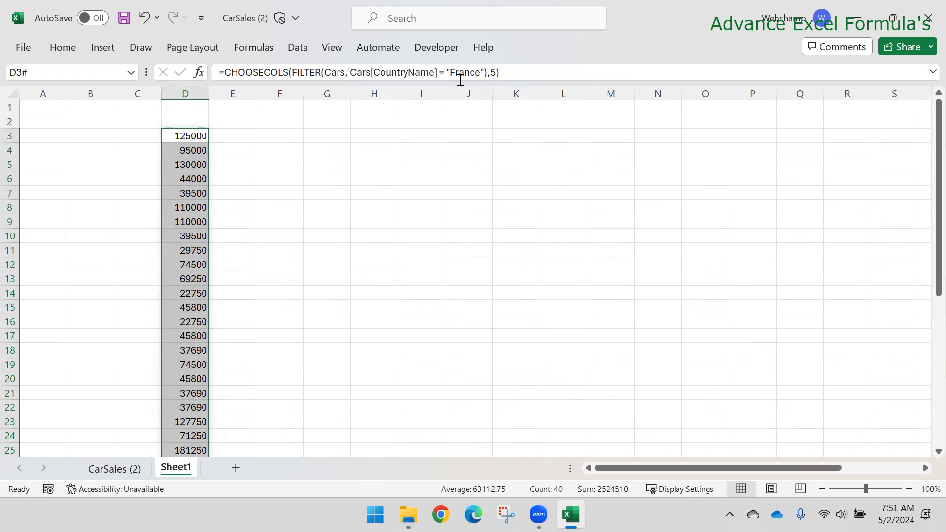
Step: Wrap the CHOOSECOLS formula in D3 in a SUM function and enter it to total France's sale prices
click(235, 74)
text(SUM)
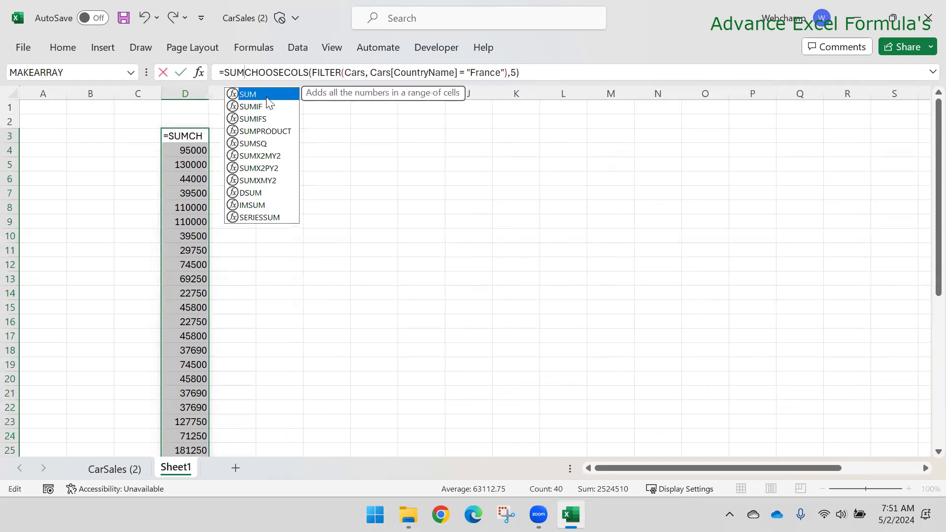
double_click(269, 99)
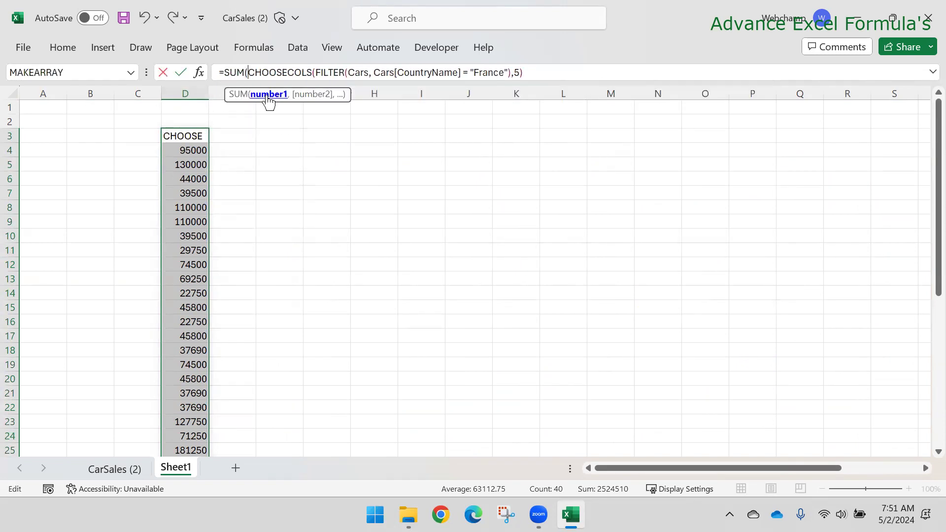
click(537, 71)
text())
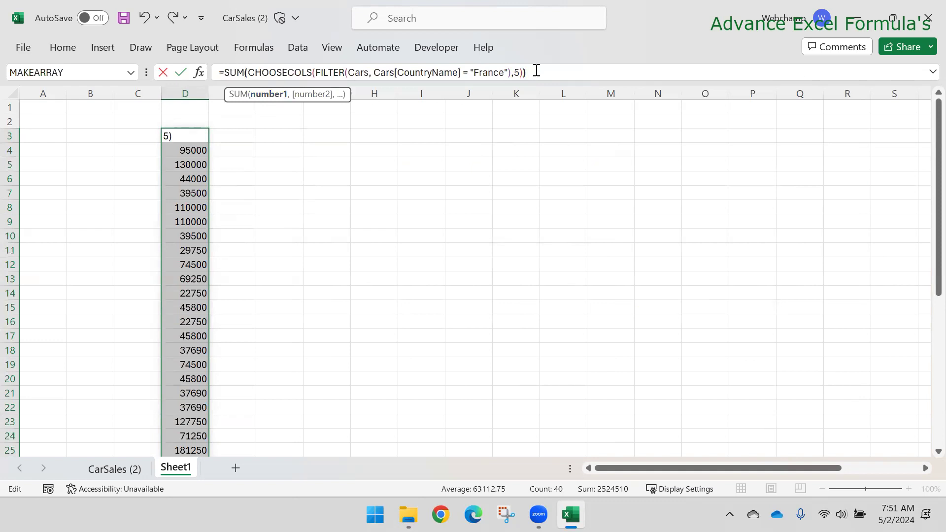
key(Return)
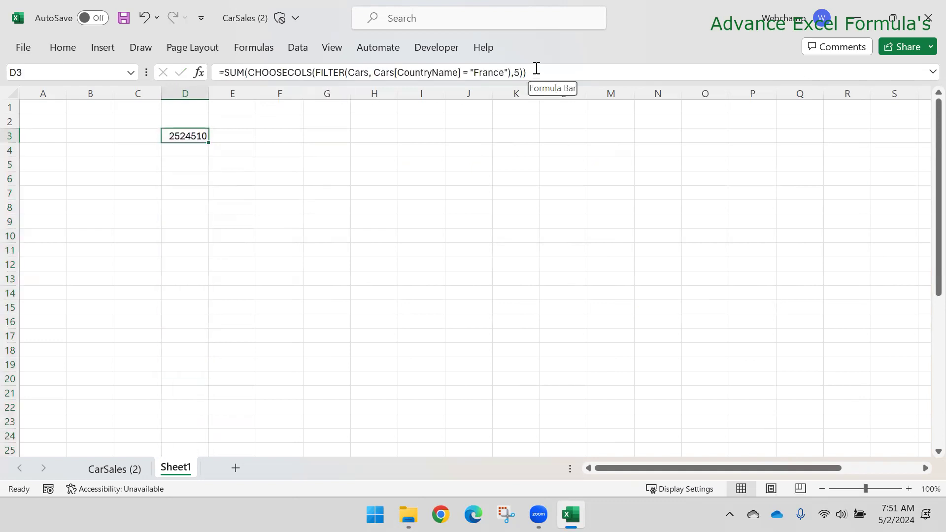
Step: Start a SUMIF formula in Sheet1 cell F3 with the whole Cars table as its range argument
key(Right)
key(Right)
text(=SUM)
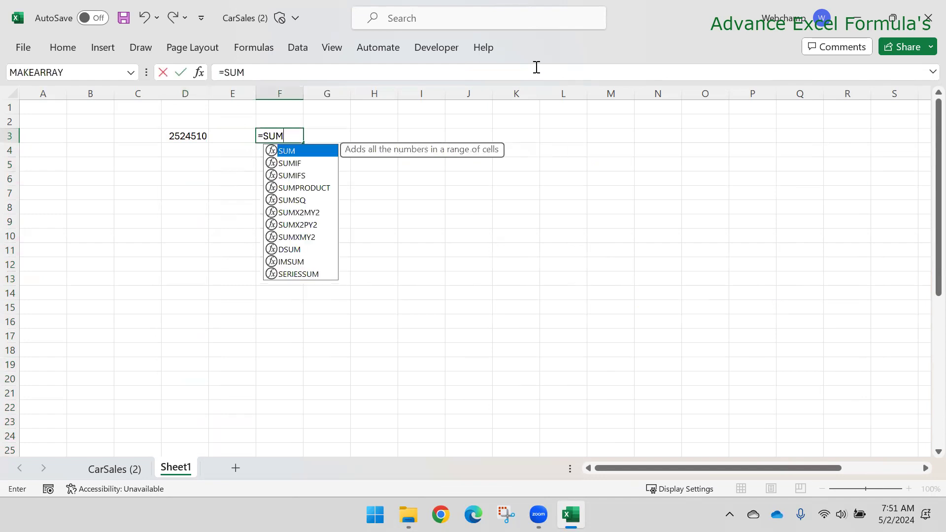
key(Down)
key(Tab)
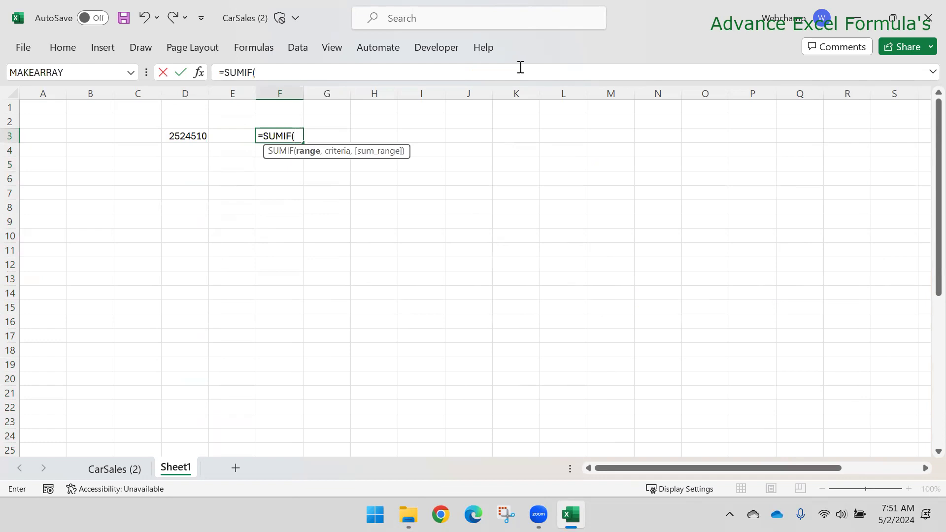
text(Car)
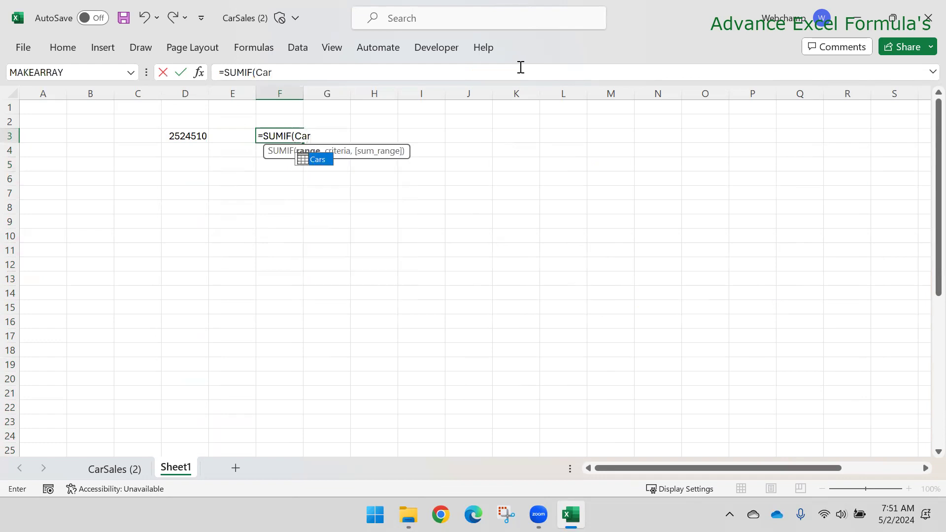
key(Tab)
text(,)
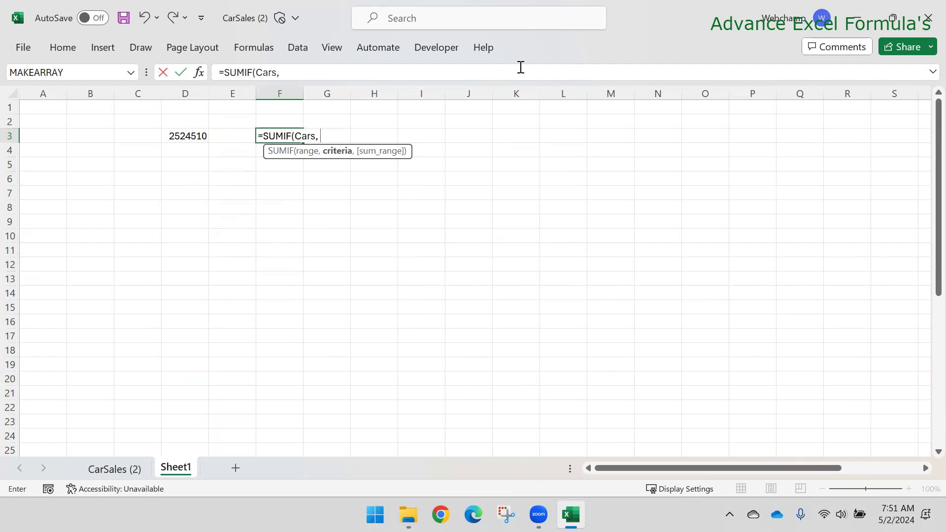
Step: Try to add a column reference from the Cars table as the SUMIF criteria in F3
text(Cars[)
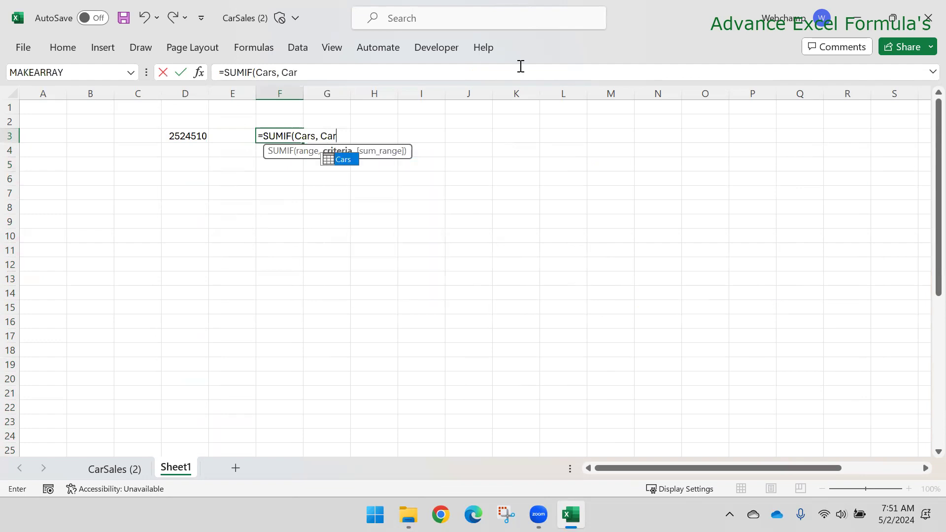
key(Tab)
text([)
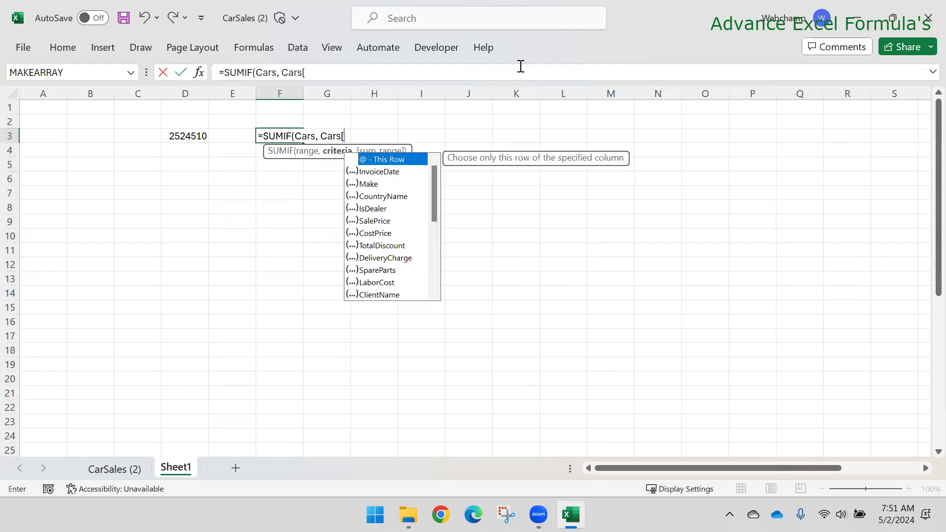
key(Down)
key(Down)
key(Down)
key(Return)
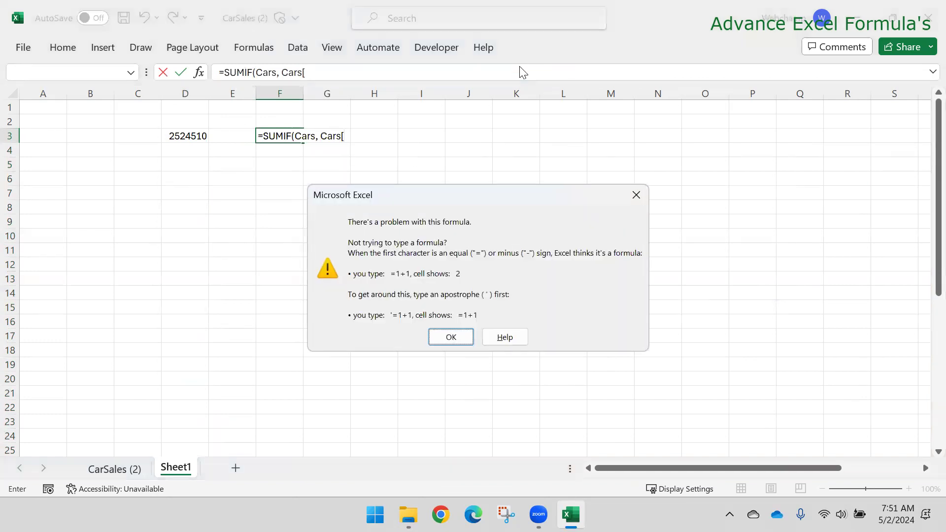
key(Return)
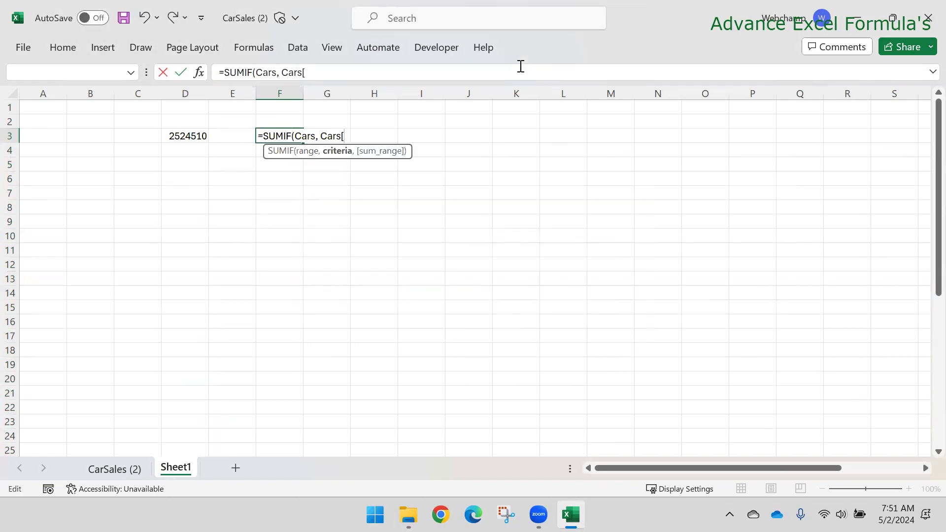
Step: Set the SUMIF criteria to Cars[CountryName] = "France", enter the formula in F3 and check the extent of its results
text(Cou)
key(Tab)
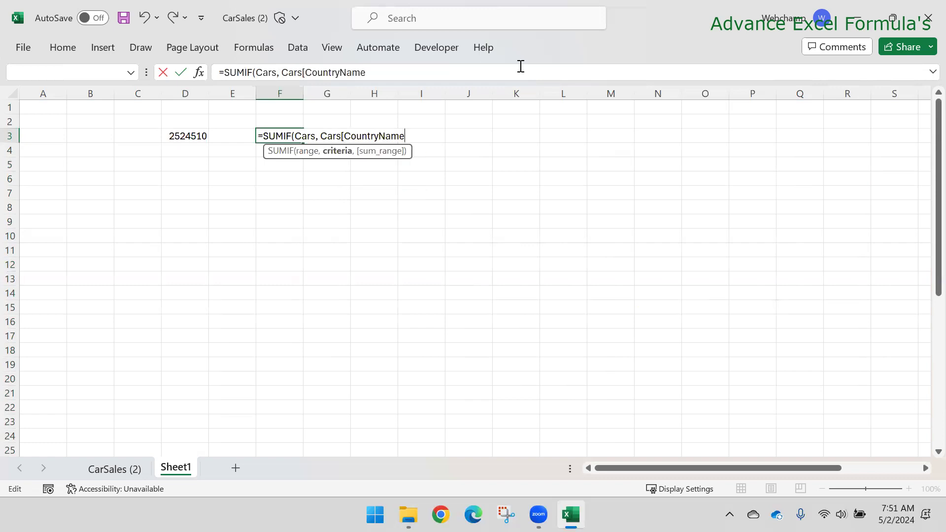
text(])
text( = "")
text(France)
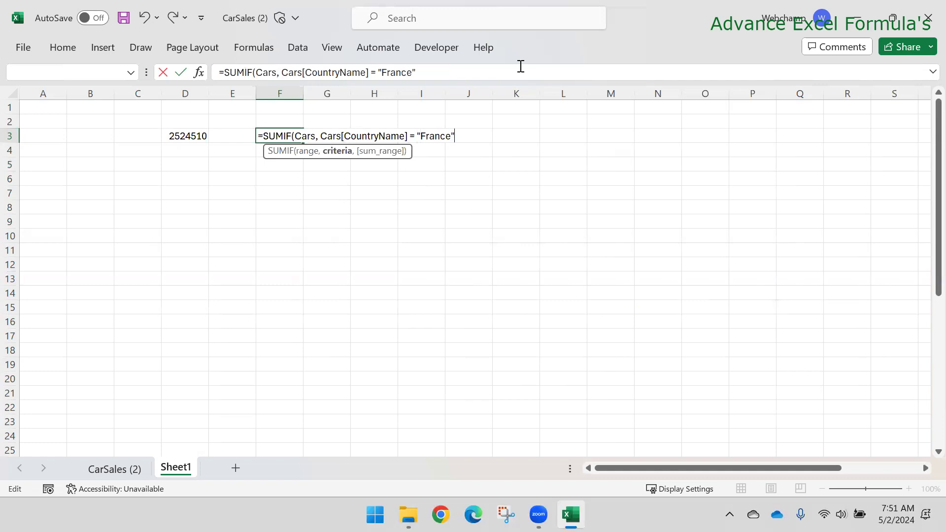
text())
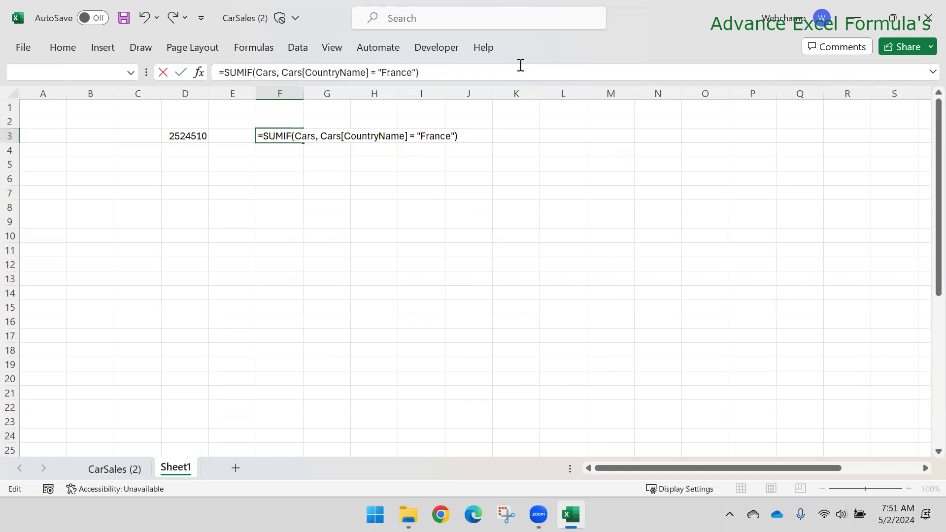
key(Return)
key(Up)
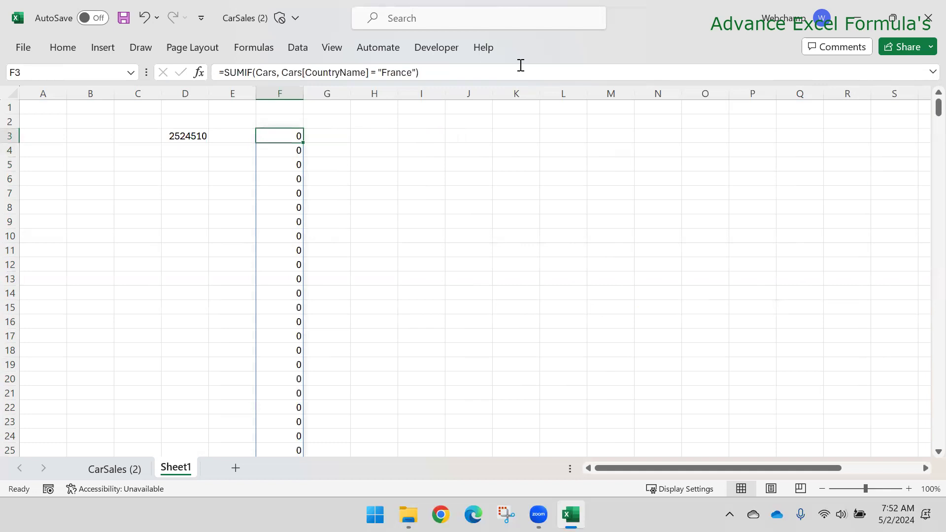
key(ctrl+shift+Down)
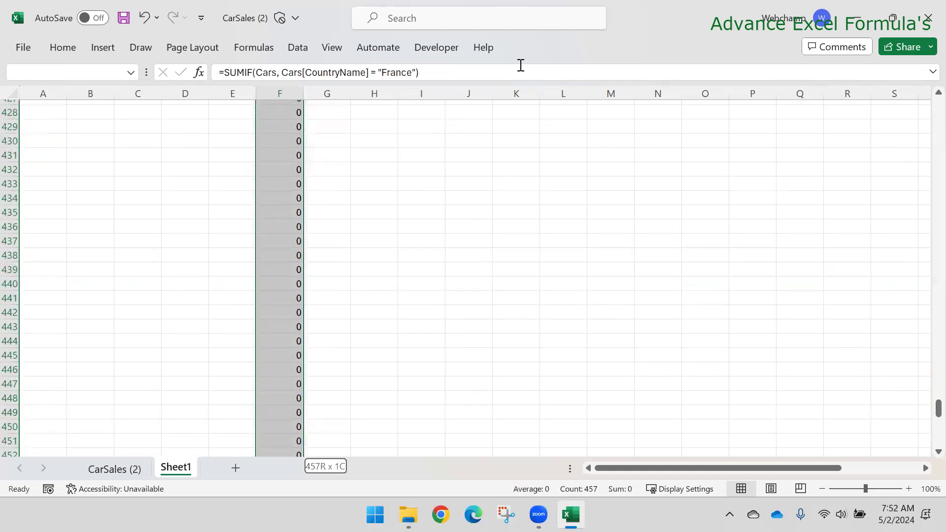
key(ctrl+shift+Up)
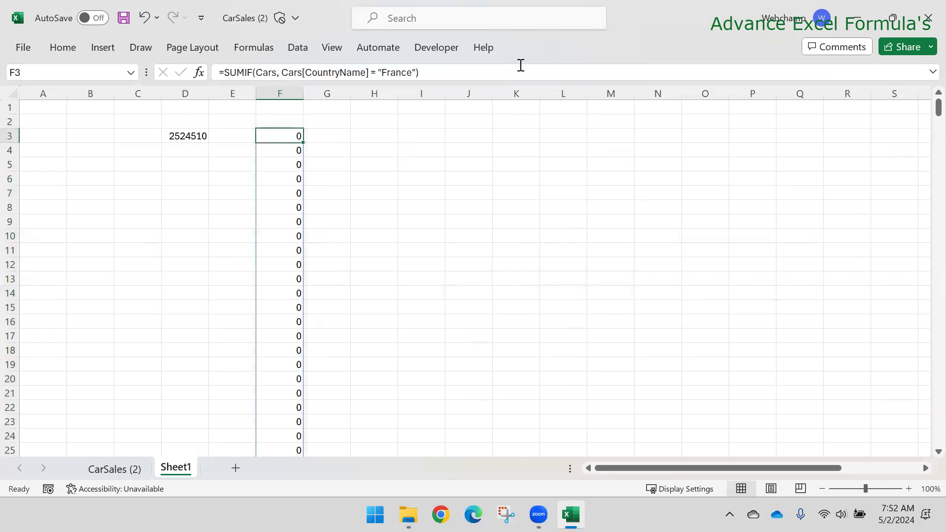
click(418, 72)
text(,)
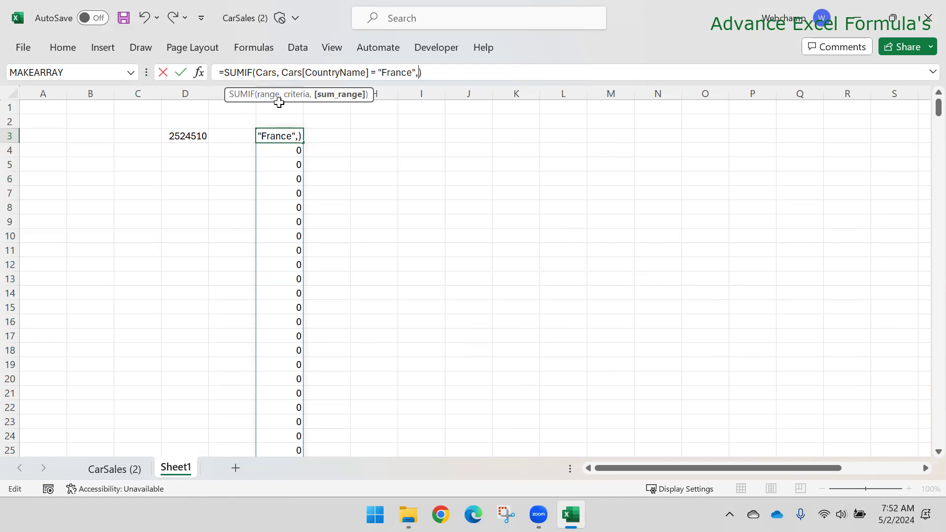
click(278, 72)
text(,)
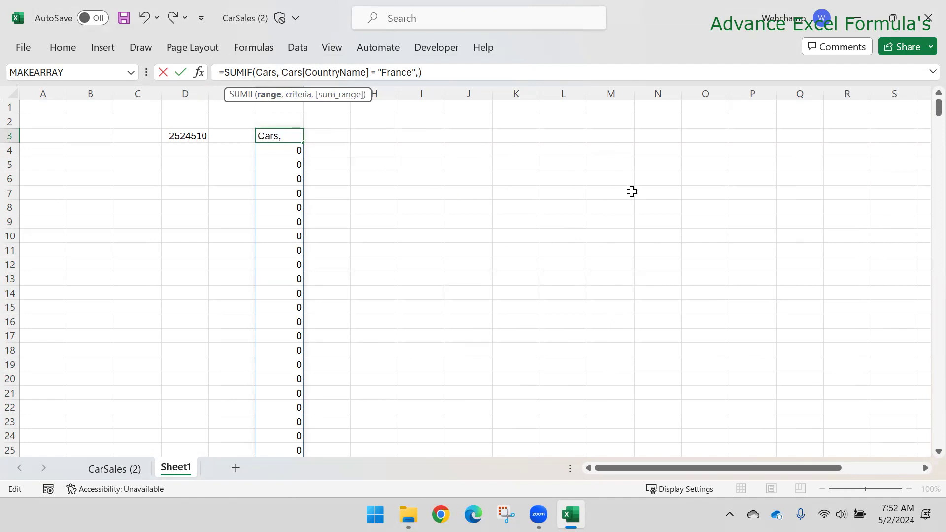
text([])
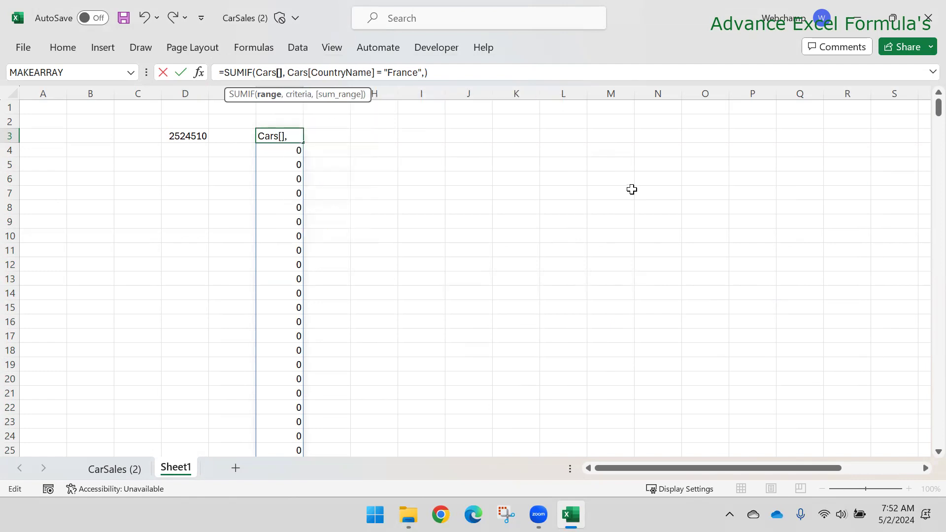
text(@)
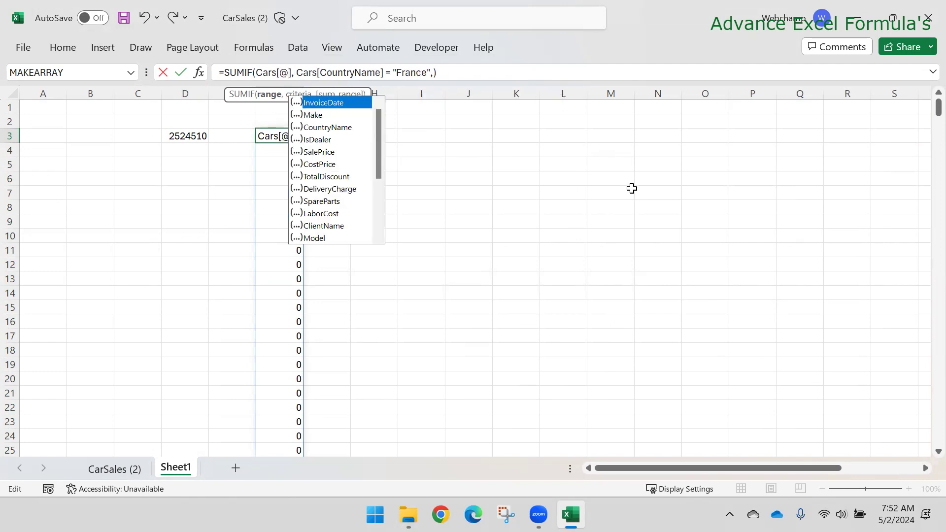
key(Down)
key(Down)
key(Tab)
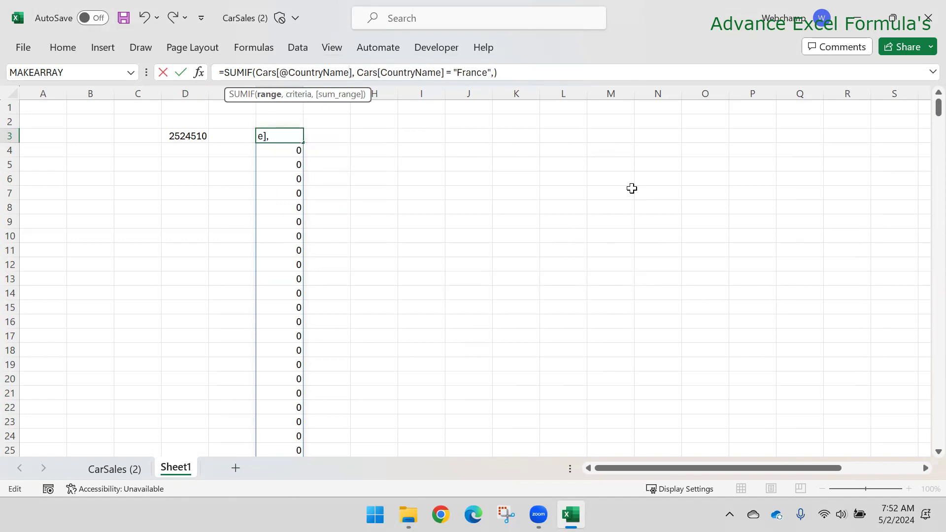
key(Right)
key(Right)
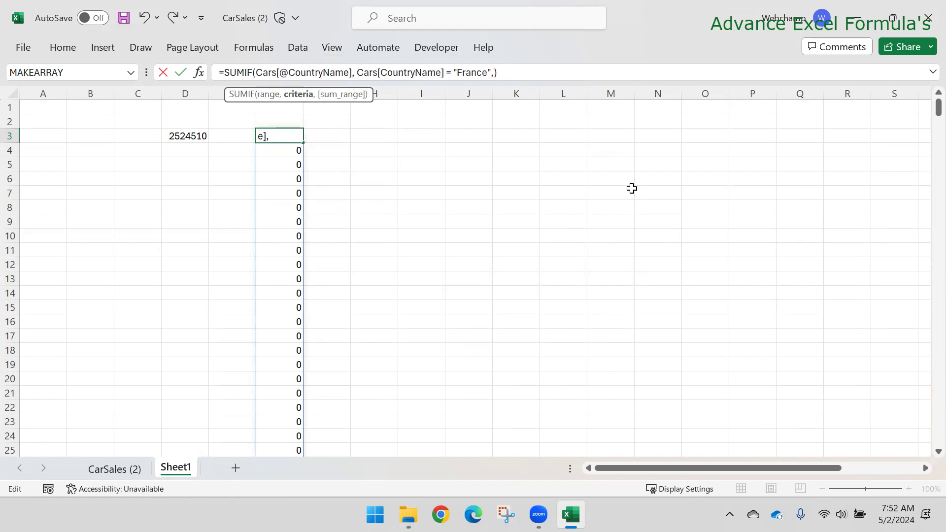
key(Right)
key(Right)
key(Right)
key(Right)
key(Right)
key(Right)
key(Right)
key(Right)
key(Right)
key(Right)
key(Right)
key(Right)
key(Right)
key(Right)
key(Right)
key(Right)
key(Right)
key(Right)
key(Right)
key(Right)
key(Right)
key(Right)
key(Right)
key(Right)
key(Right)
key(Right)
key(Right)
key(Right)
key(Right)
key(Right)
text(Cars)
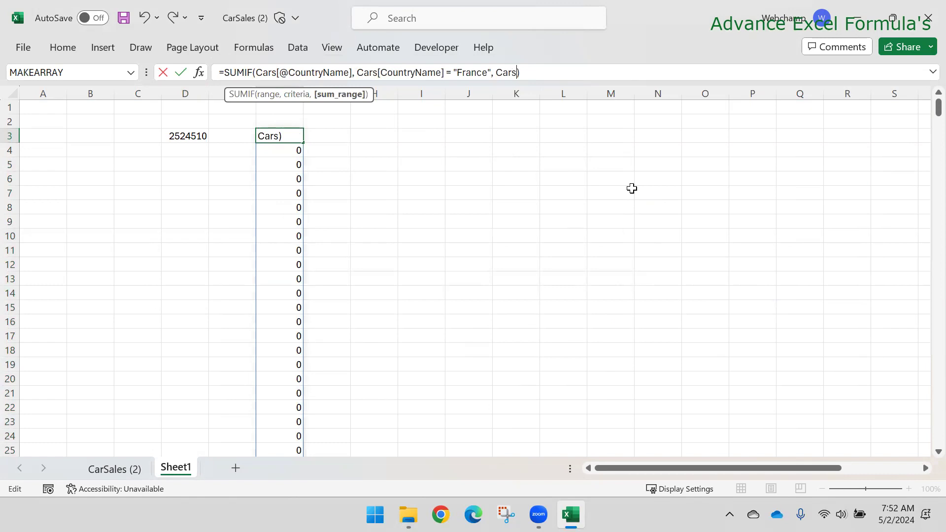
text([@)
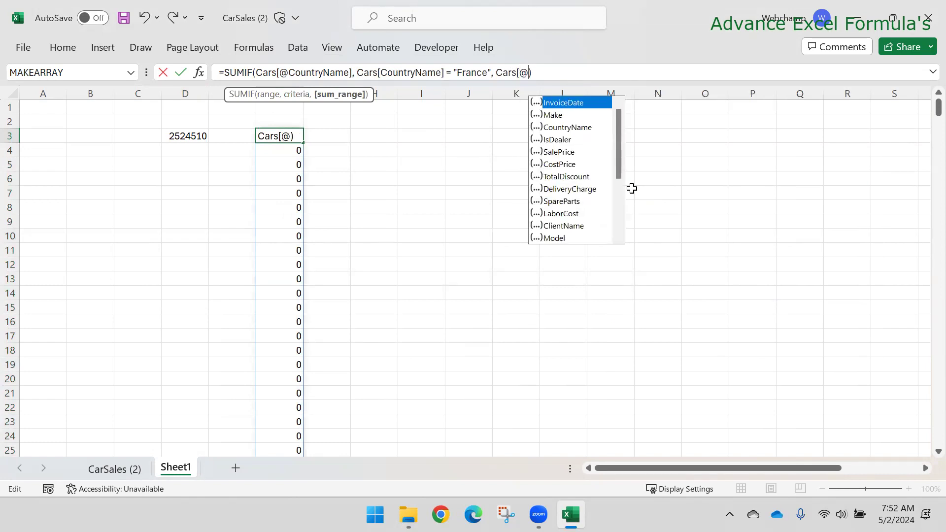
key(Down)
key(Down)
key(Down)
key(Down)
key(Tab)
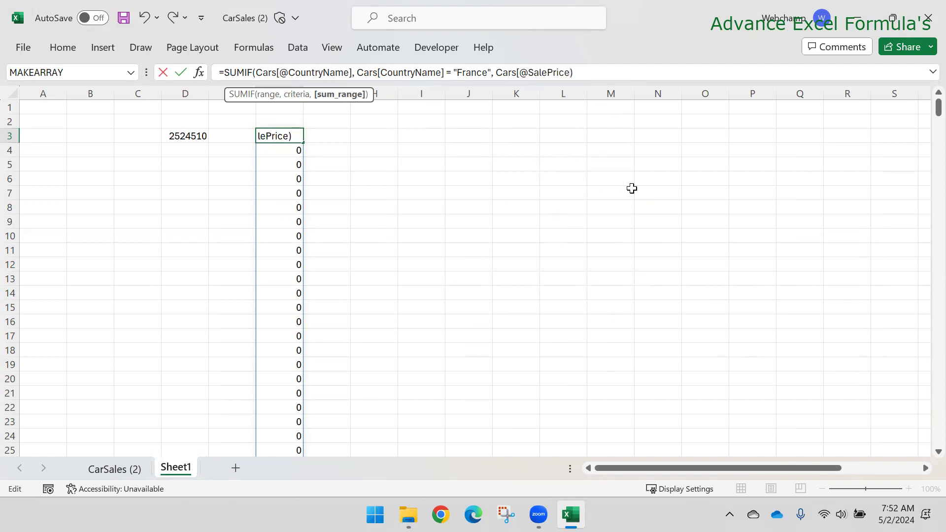
text(])
key(Return)
key(Up)
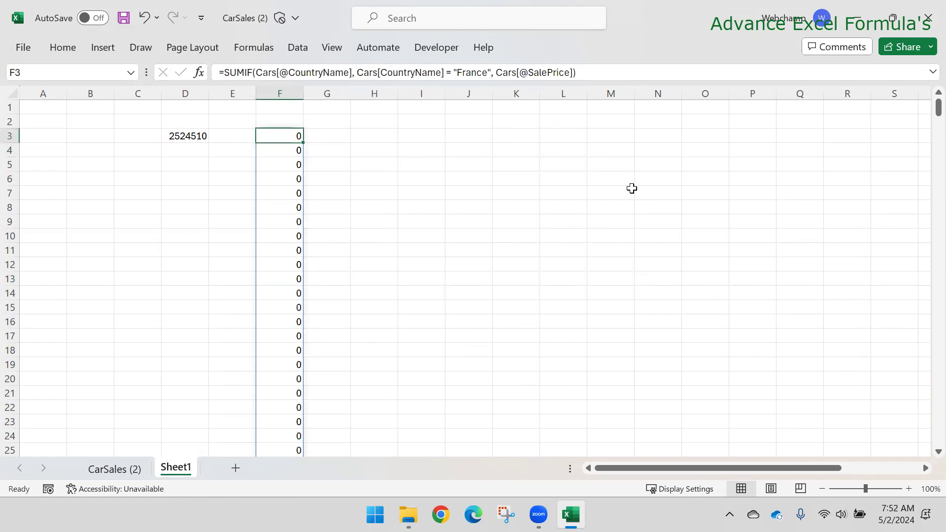
key(ctrl+shift+Down)
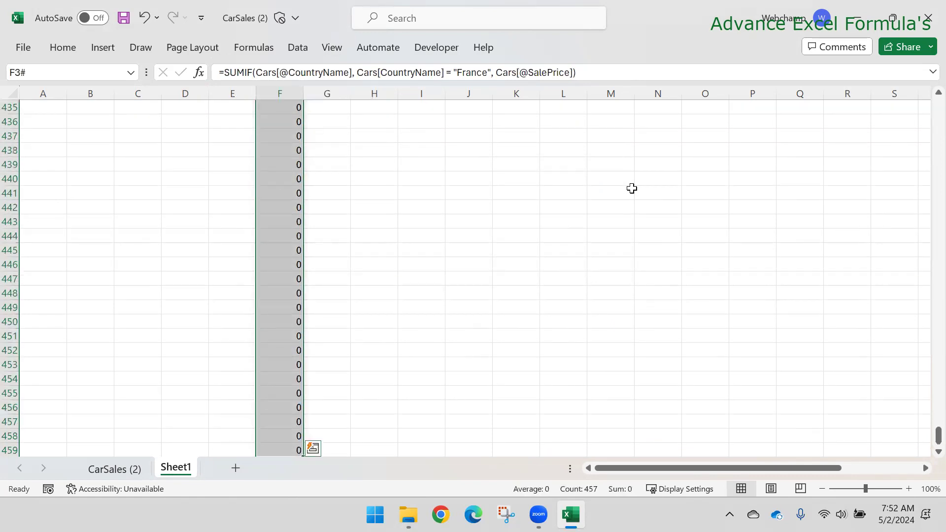
key(ctrl+shift+Up)
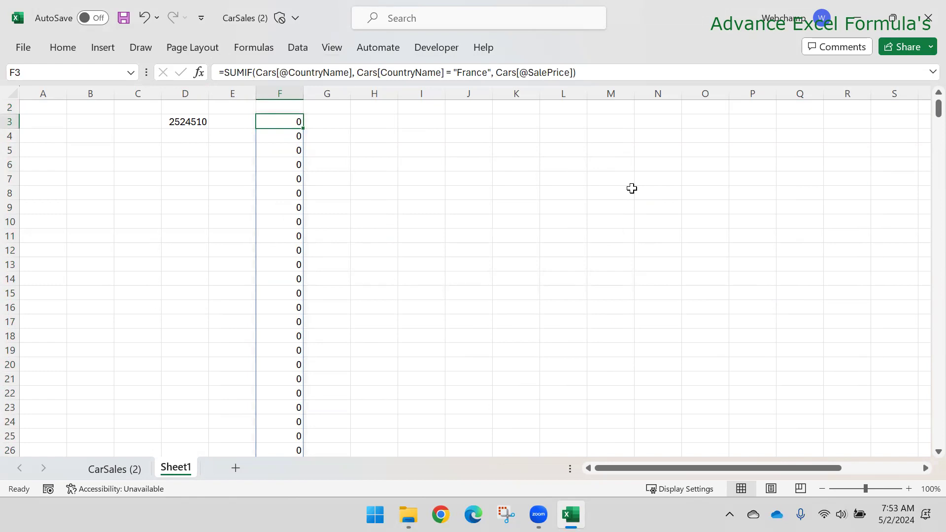
Step: Clear the SUMIF formula and its spilled results from column F and return to cell F3
key(ctrl+shift+Down)
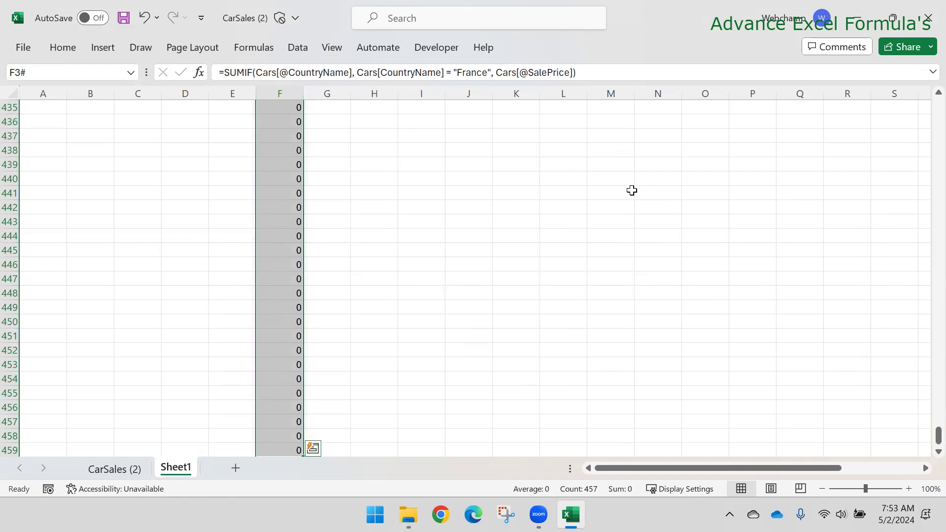
key(Delete)
text(=)
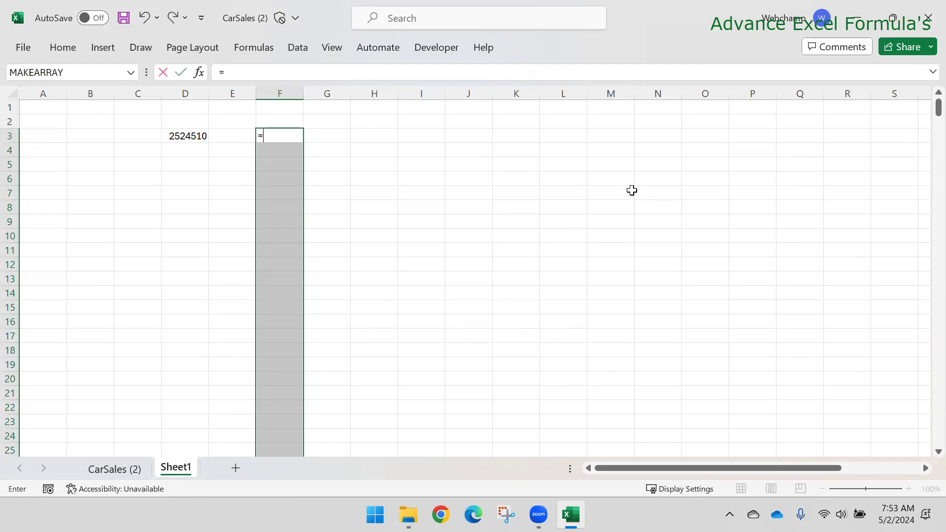
key(Escape)
key(Down)
key(Up)
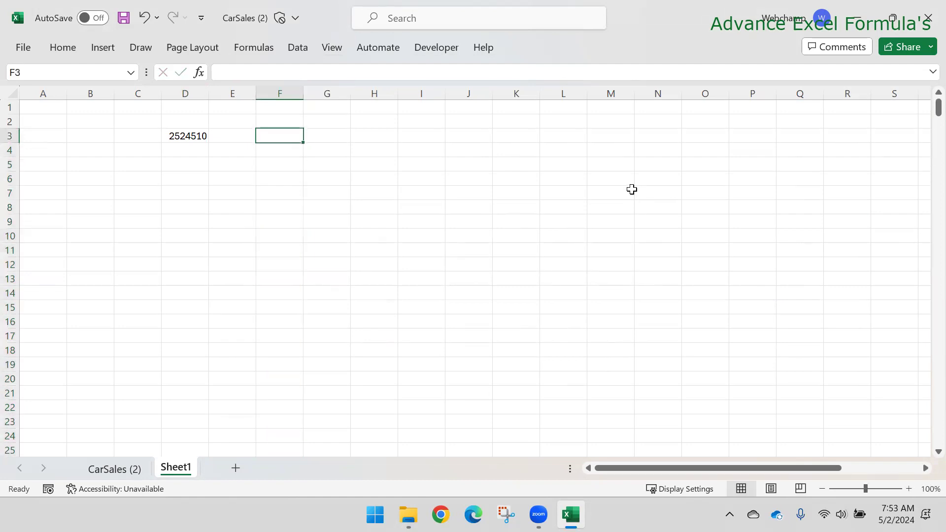
Step: Start a new SUMIF formula in F3 using the CountryName column of Cars on CarSales (2) as the range
text(=SUM)
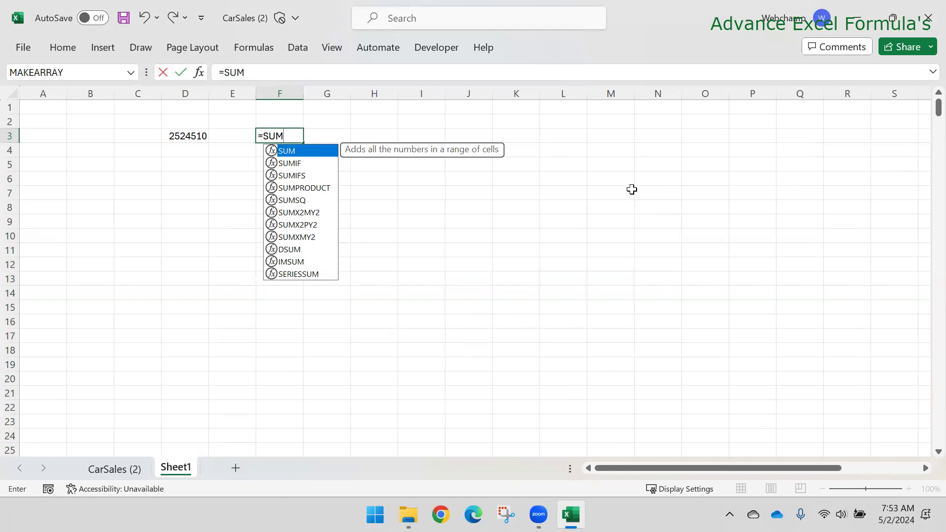
key(Down)
key(Tab)
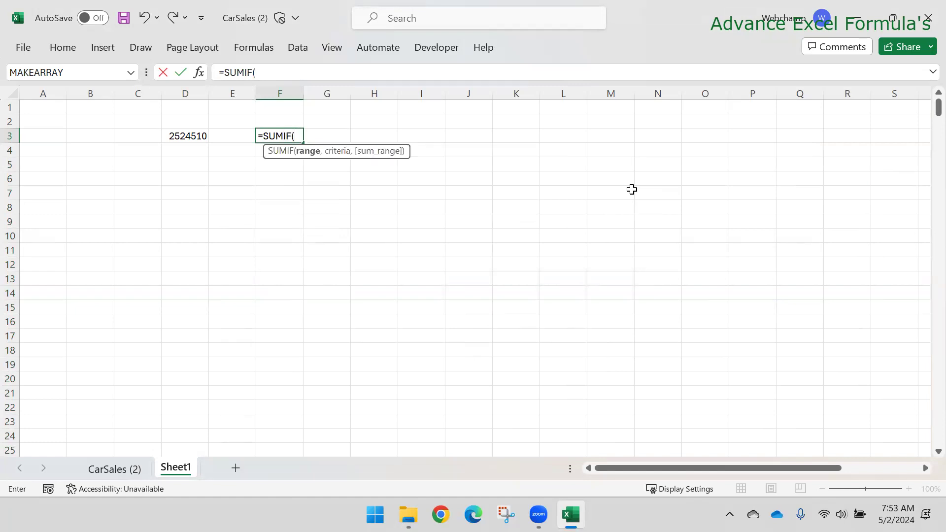
click(118, 470)
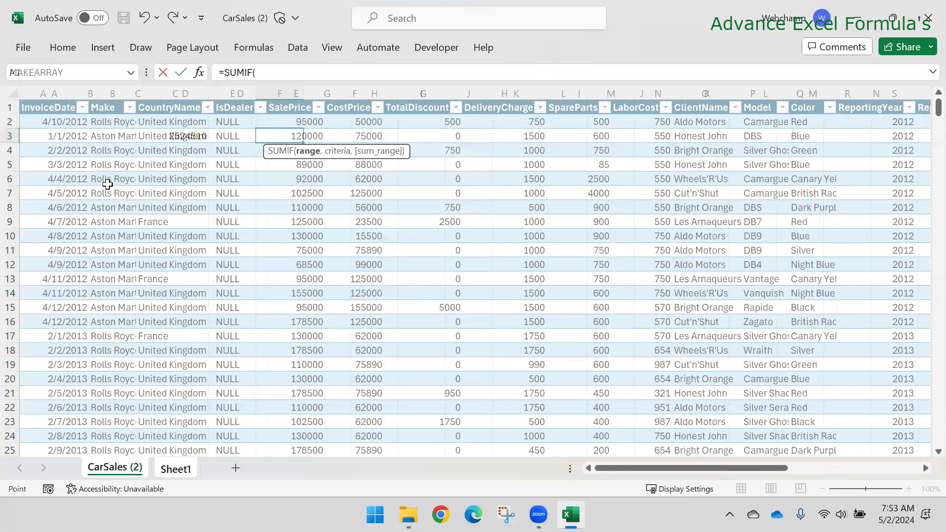
click(159, 122)
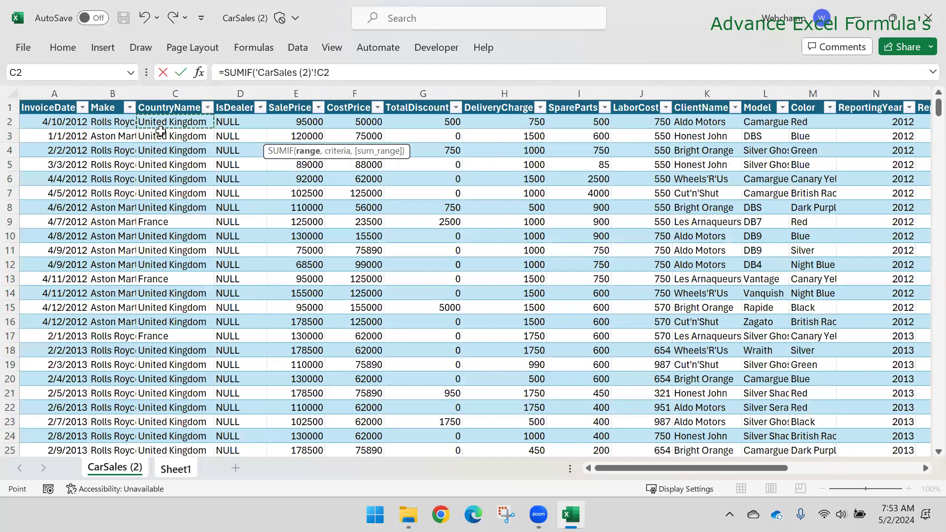
key(ctrl+shift+Down)
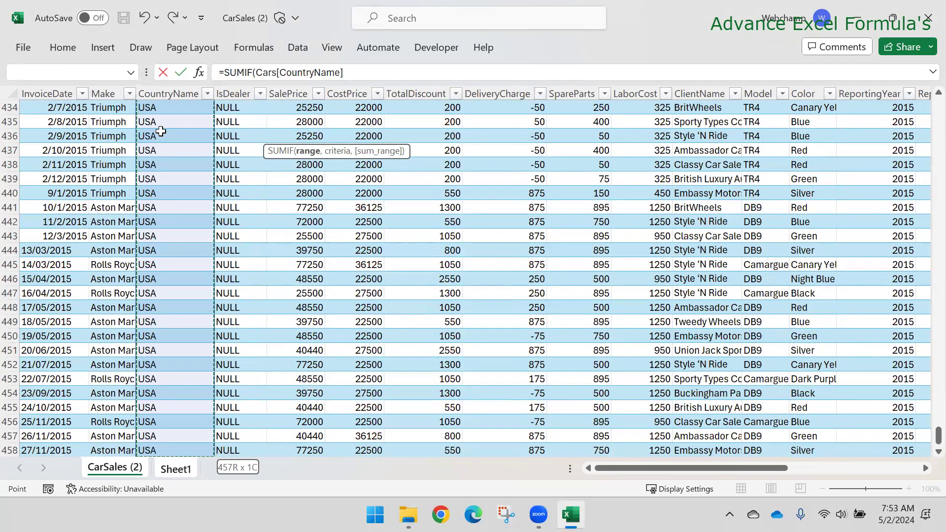
text(,)
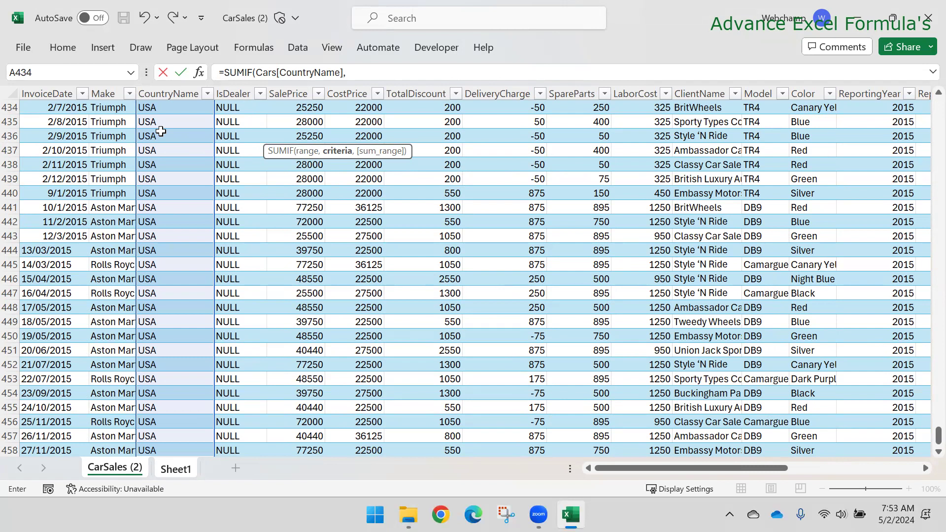
Step: Complete F3's SUMIF with "France" as the criteria and Cars[SalePrice] as the sum range, and enter the formula
text("France",)
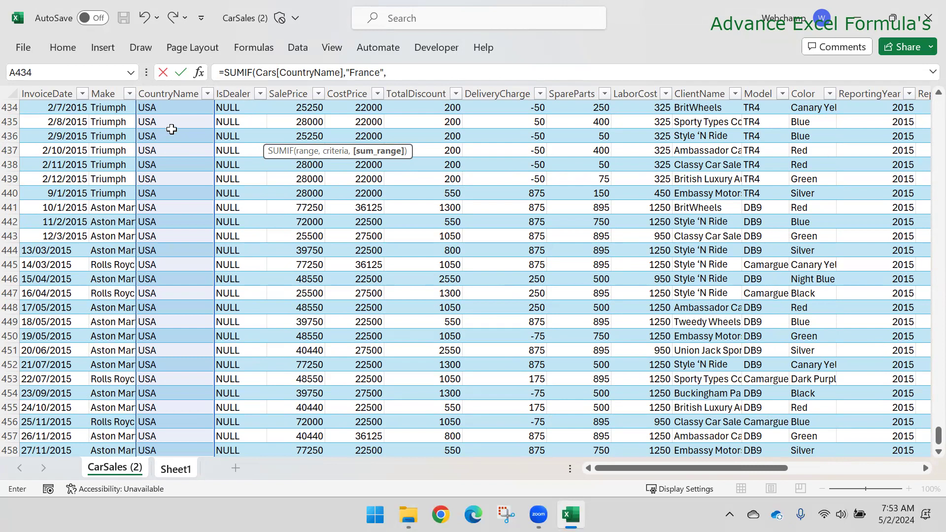
click(299, 109)
key(ctrl+Up)
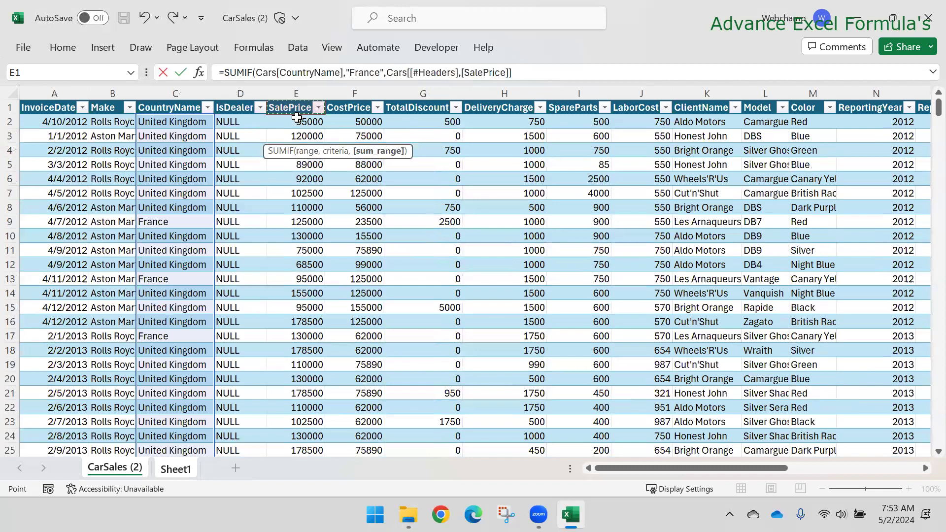
key(ctrl+shift+Down)
text())
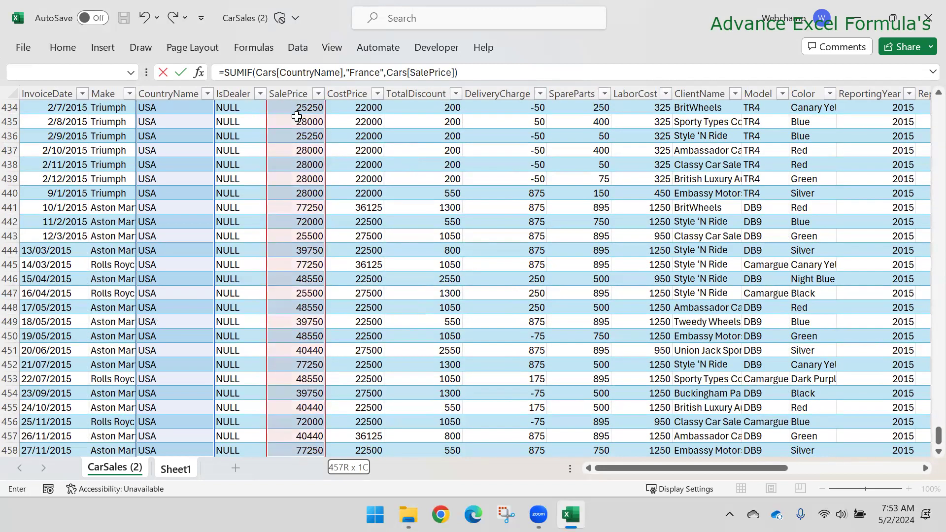
key(Return)
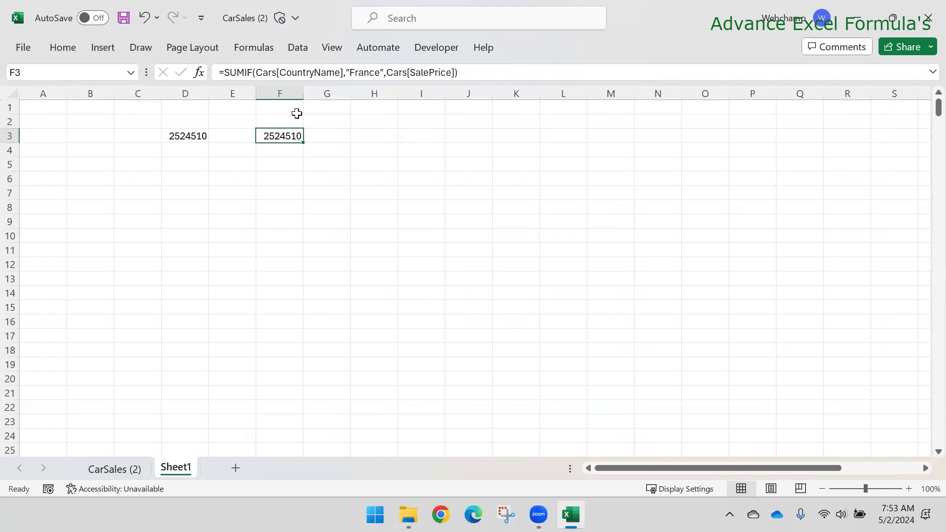
click(413, 72)
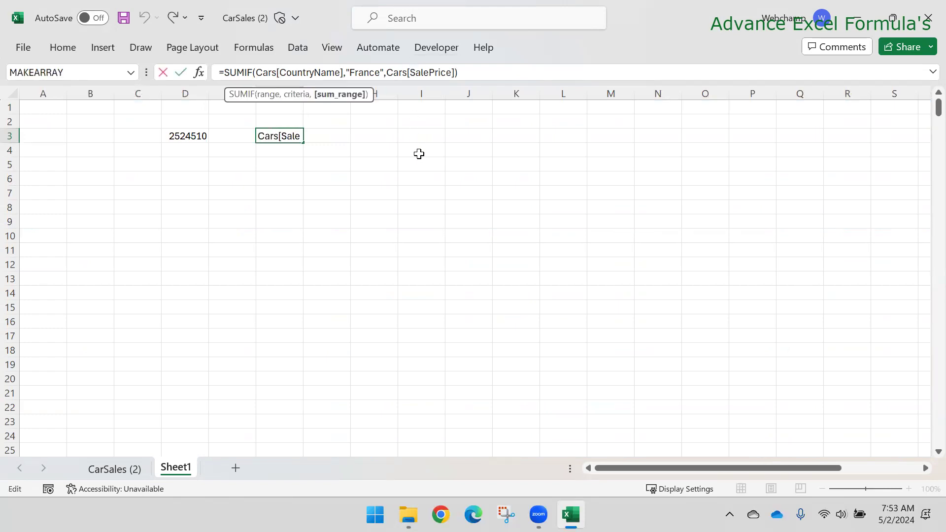
text(@)
key(Return)
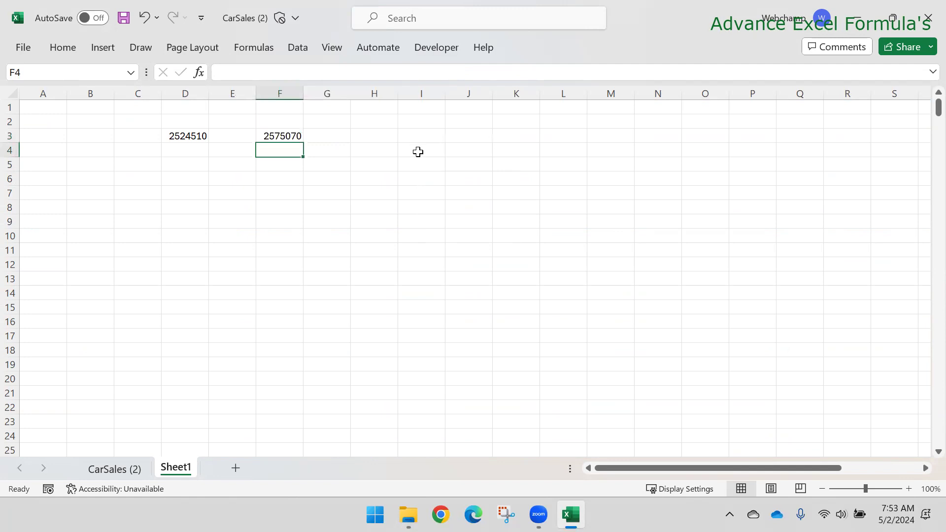
key(Up)
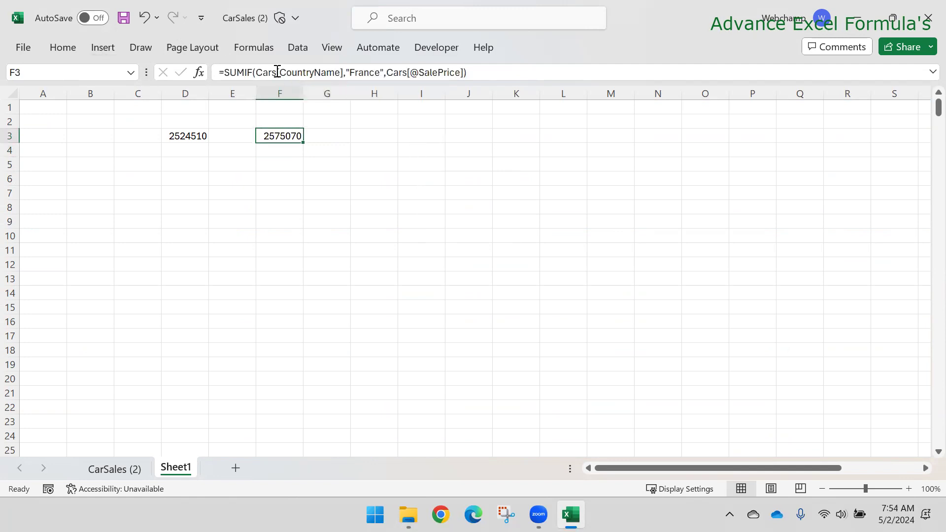
click(278, 72)
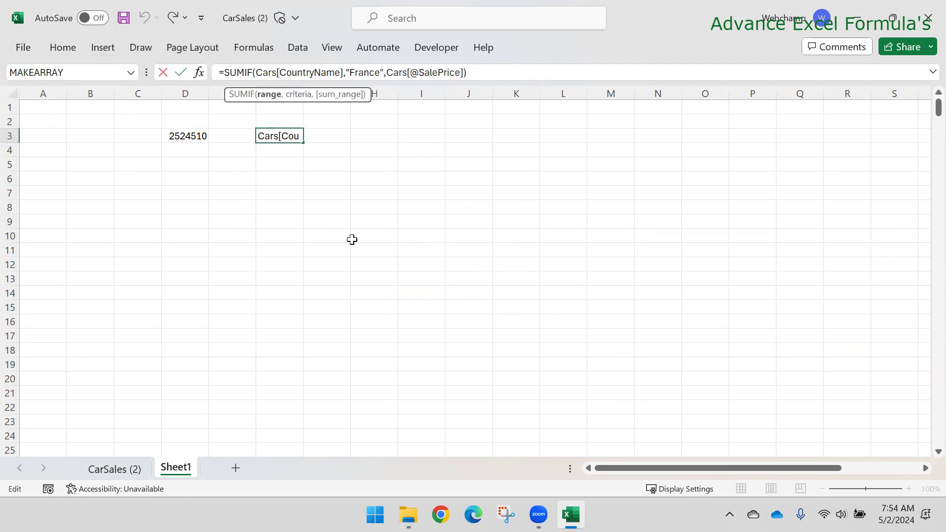
text(@)
key(Return)
key(Up)
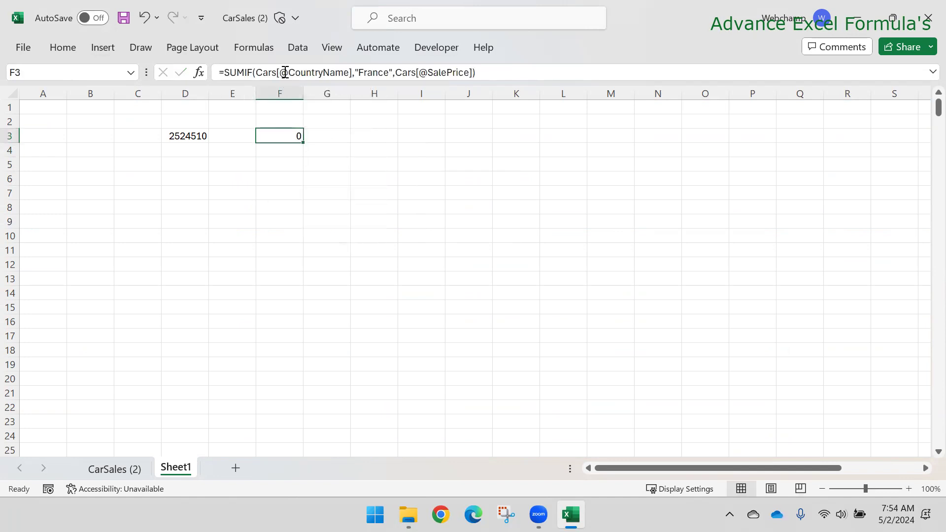
click(280, 72)
key(Delete)
key(Return)
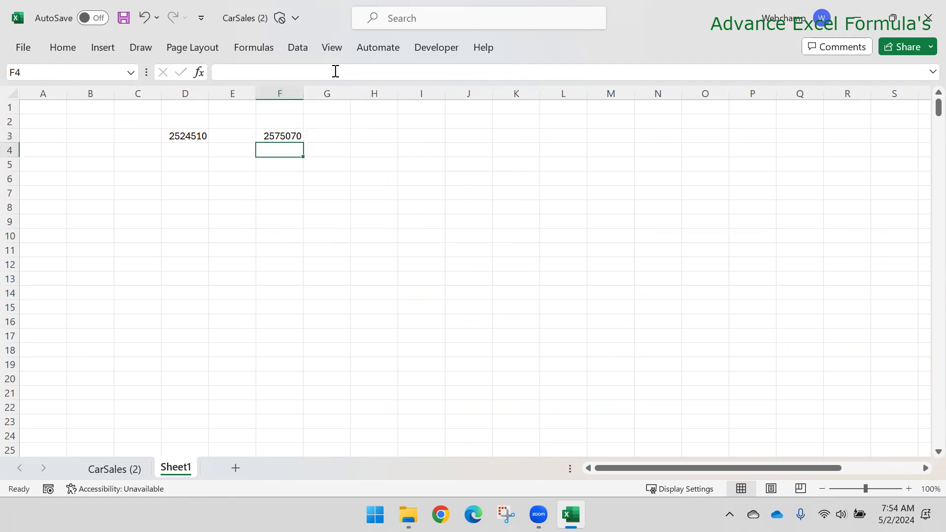
click(268, 136)
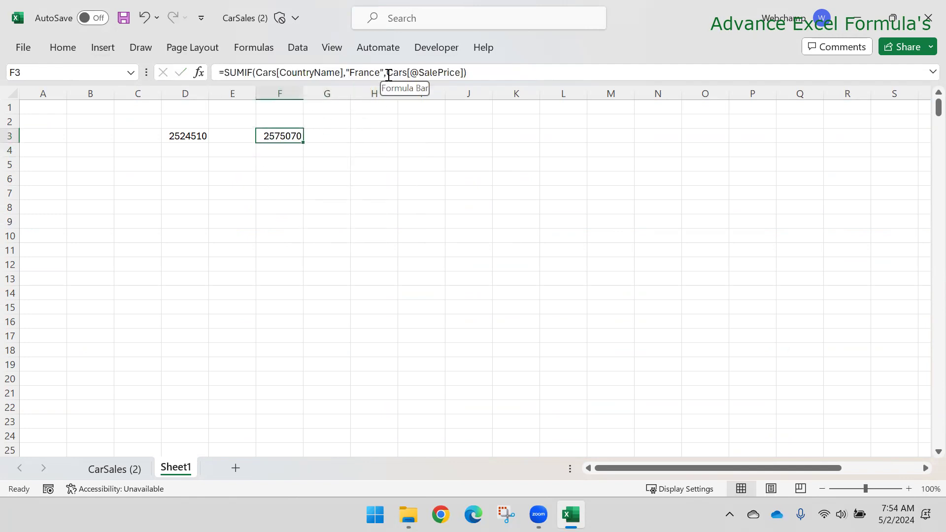
drag(388, 75, 466, 74)
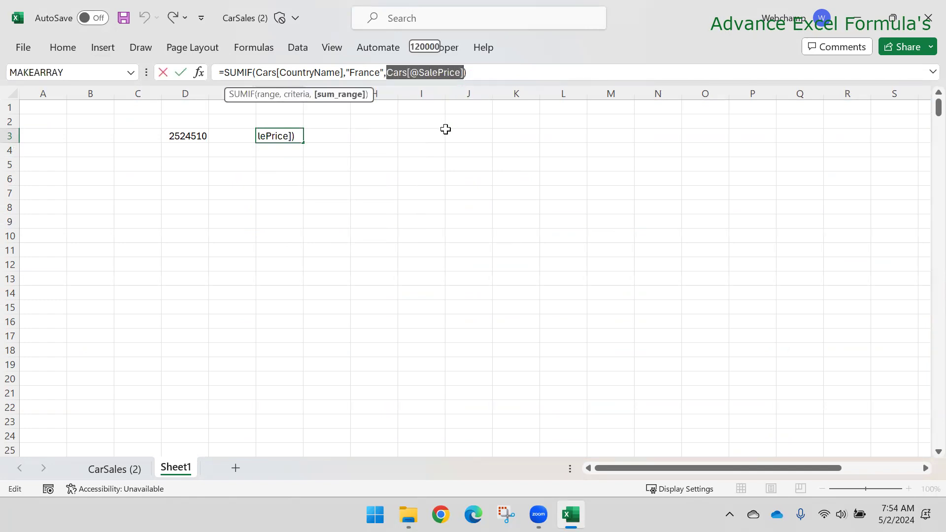
key(Escape)
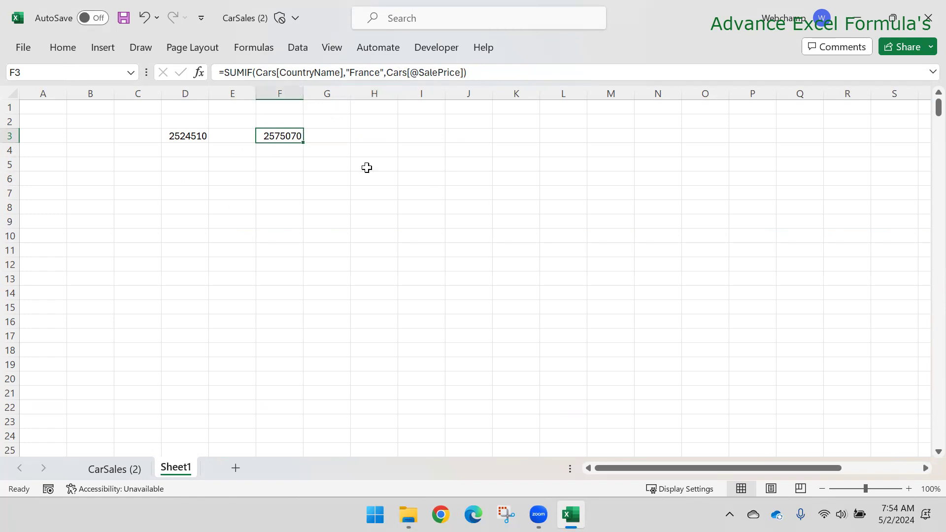
drag(386, 72, 463, 71)
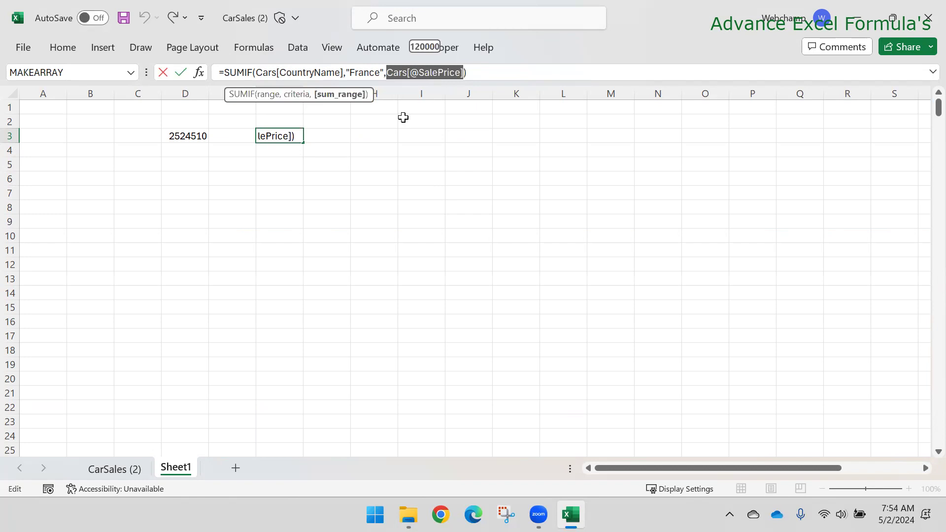
key(Escape)
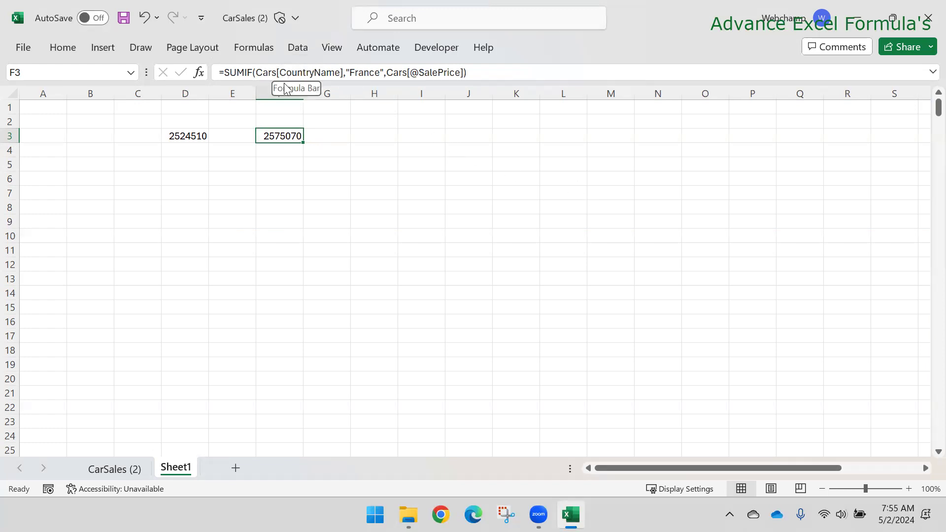
Step: Compare the formulas in D3 and F3 and clear the SUMIF formula from F3
click(405, 172)
click(199, 136)
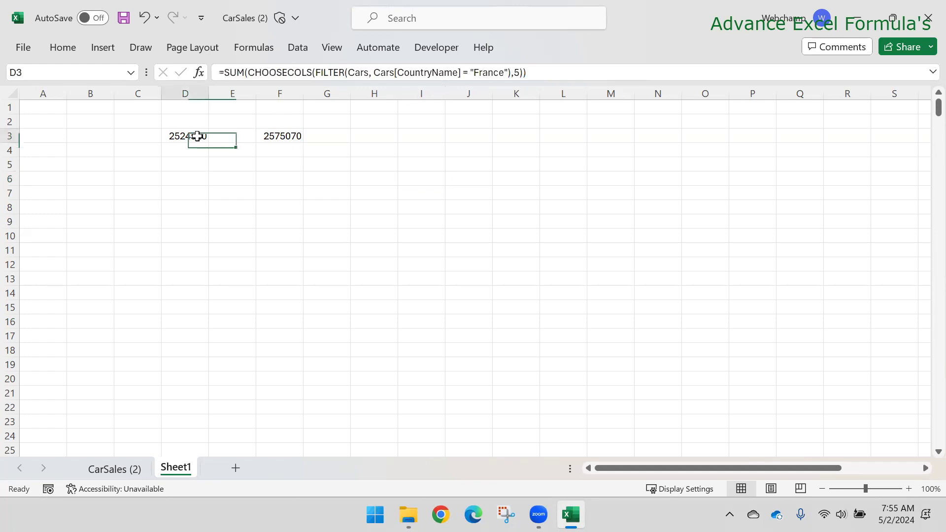
click(280, 136)
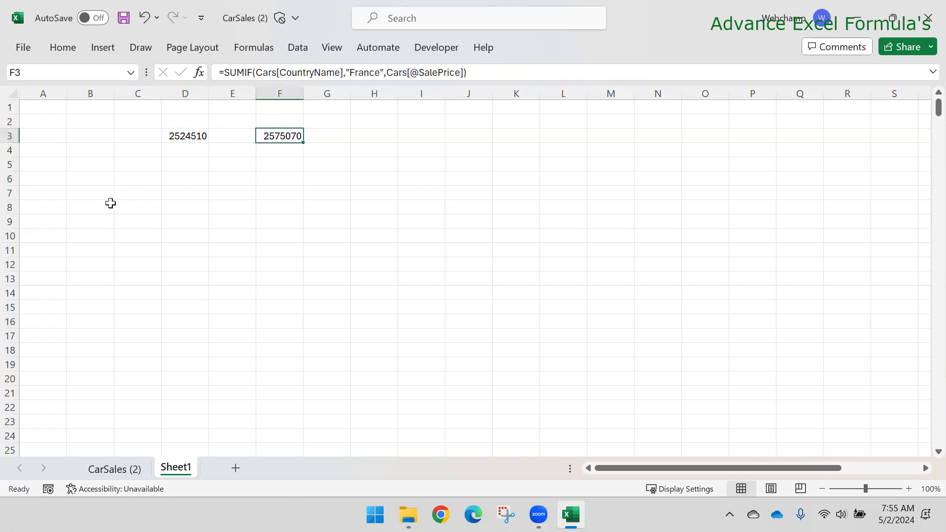
key(Delete)
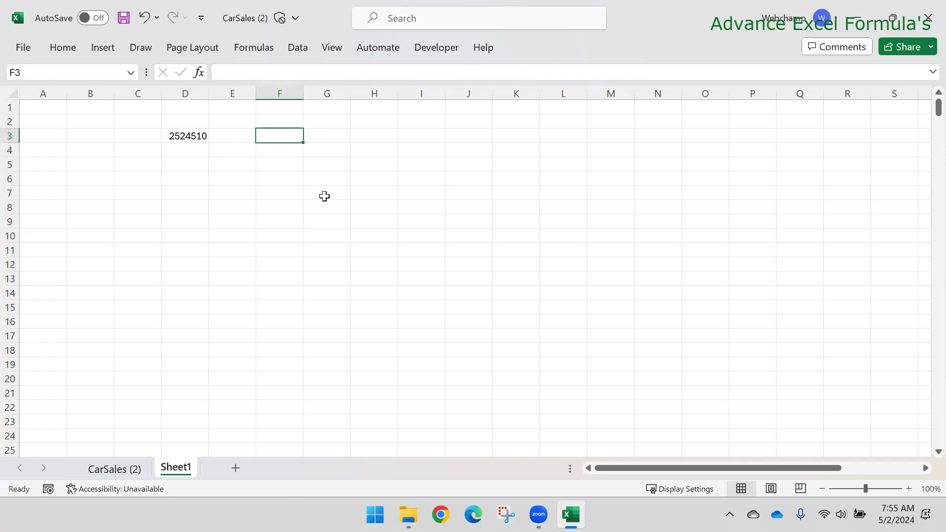
Step: Remove the SUM and CHOOSECOLS functions and their closing parentheses from around the FILTER in D3's formula
click(182, 136)
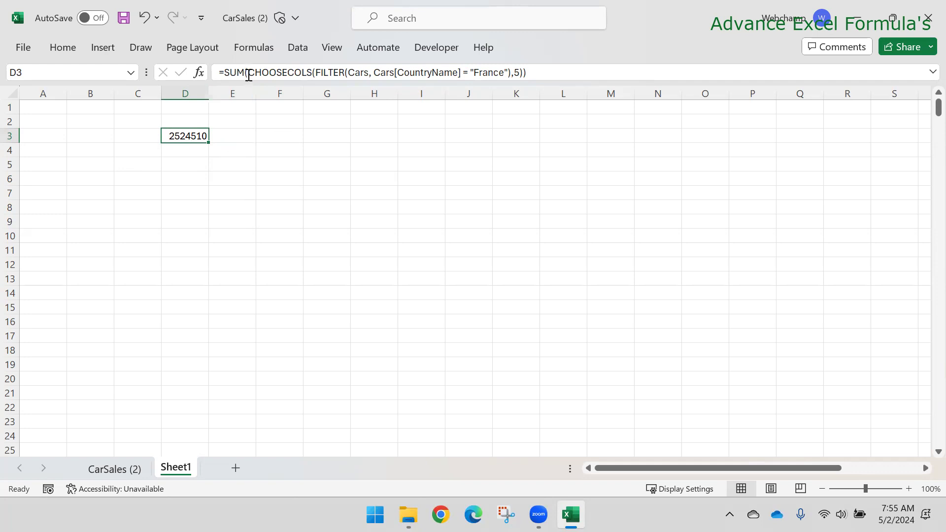
drag(316, 70, 224, 69)
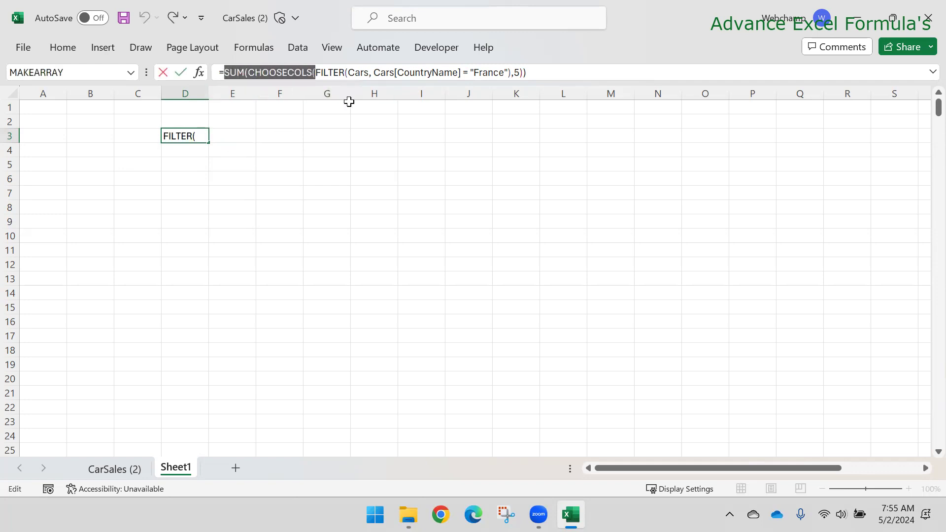
key(Delete)
click(460, 72)
key(BackSpace)
key(BackSpace)
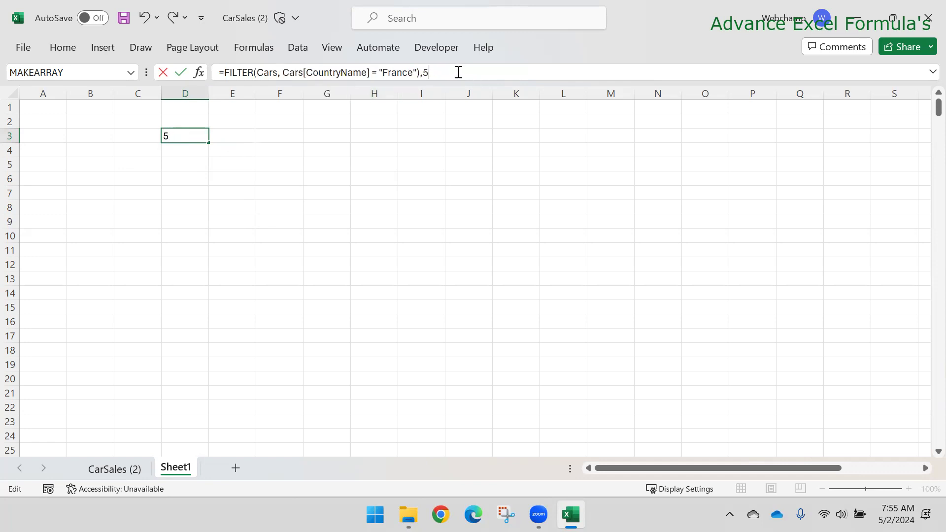
Step: Remove the leftover column number 5 and enter D3's formula as =FILTER(Cars,Cars[CountryName]="France"), accepting the suggested correction
text())
key(Return)
key(Return)
key(Return)
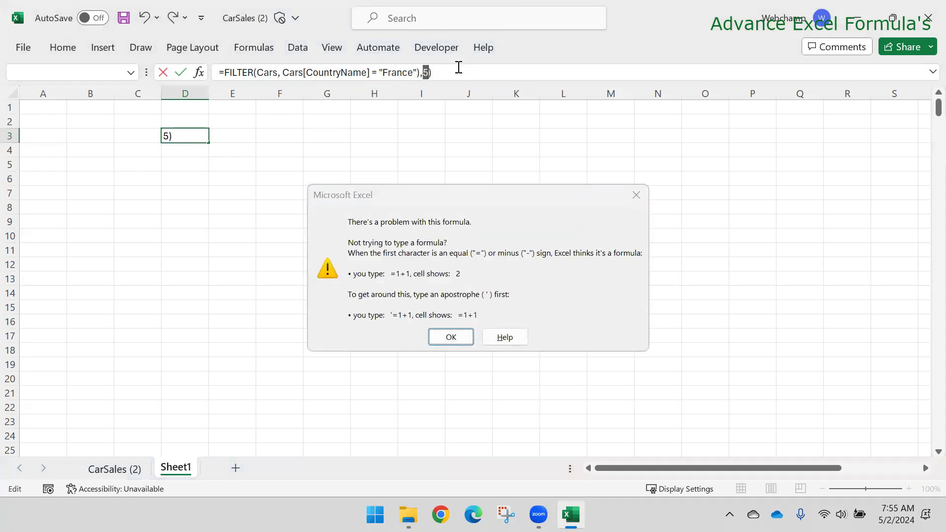
key(Return)
key(BackSpace)
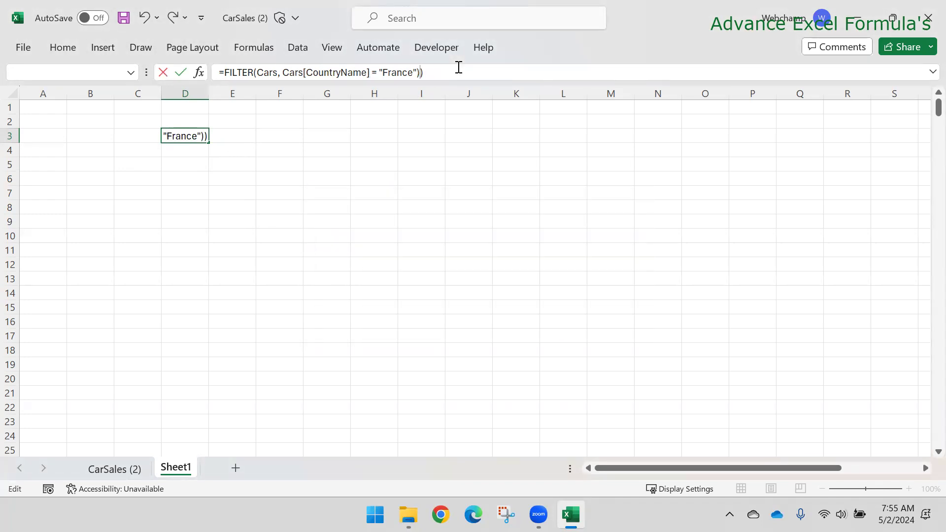
key(Return)
key(Return)
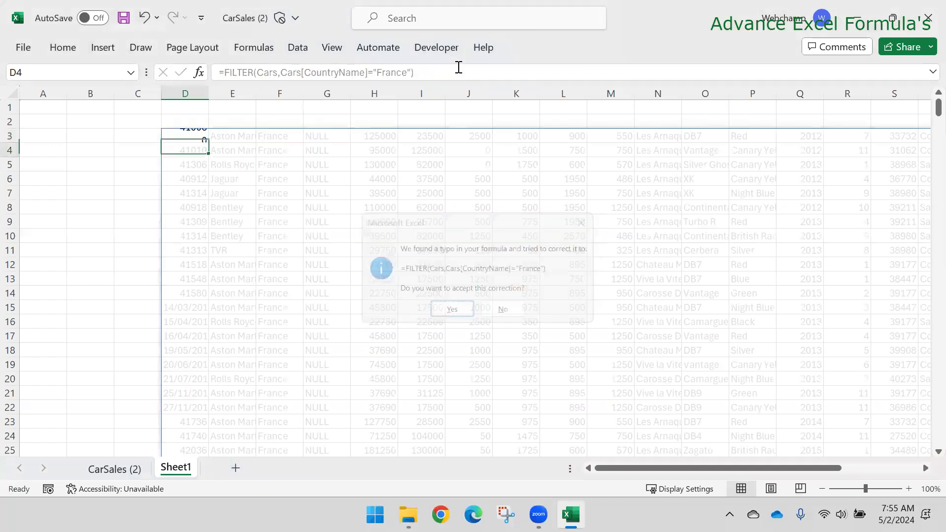
key(Up)
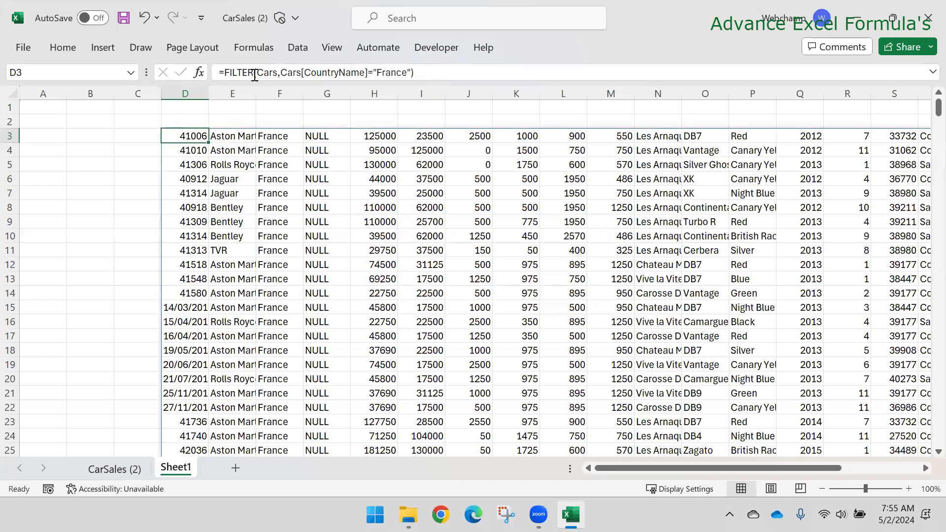
Step: Nest the FILTER expression in D3 inside a CHOOSEROWS function as its array
drag(225, 71, 428, 72)
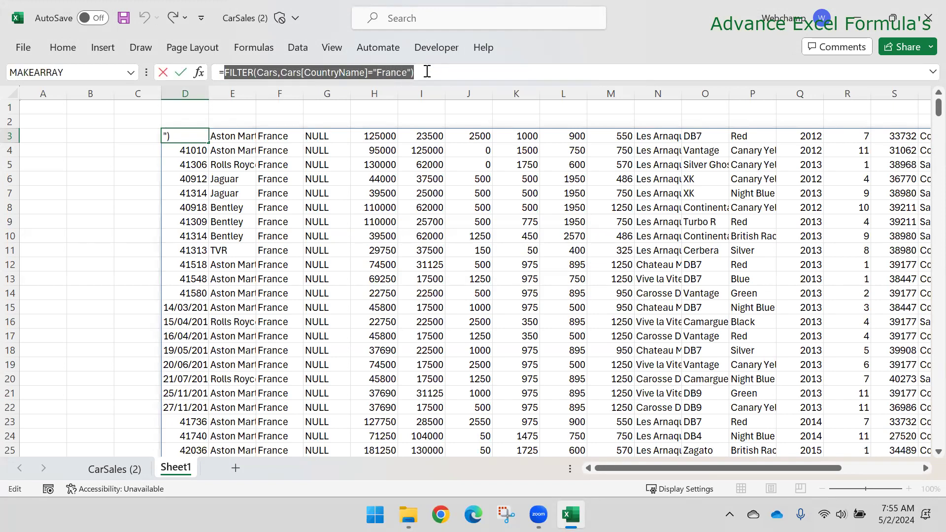
key(Escape)
click(223, 72)
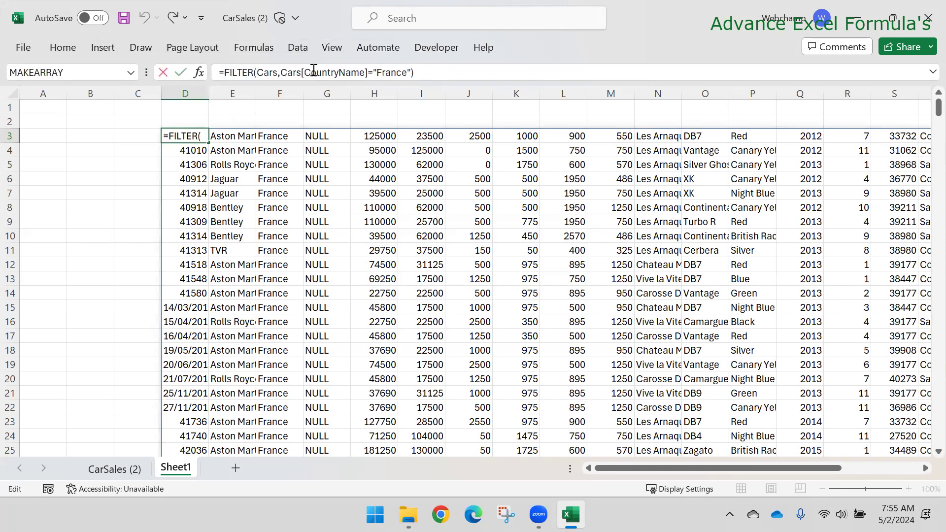
text(CHOO)
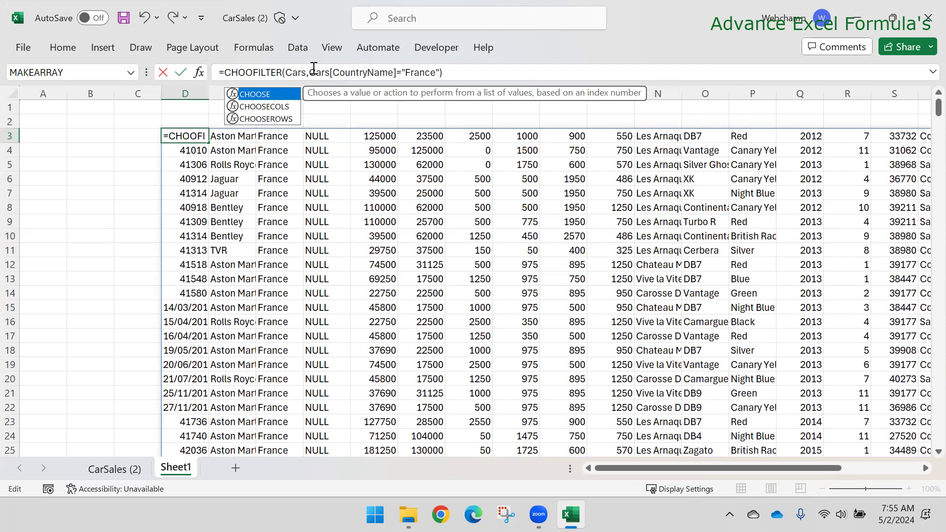
key(Down)
key(Down)
key(Tab)
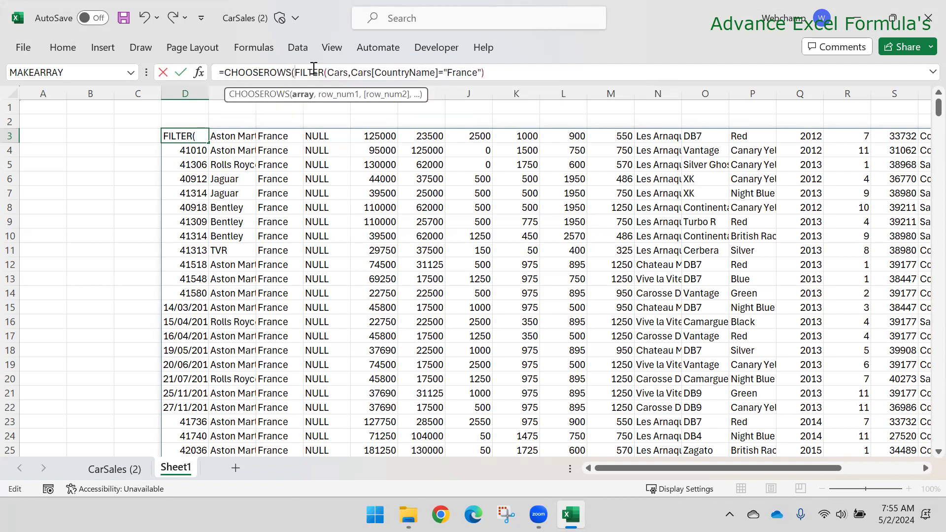
Step: Add row numbers 1,2,3,4,5 to D3's CHOOSEROWS function and enter the formula
click(492, 72)
text(,)
text({)
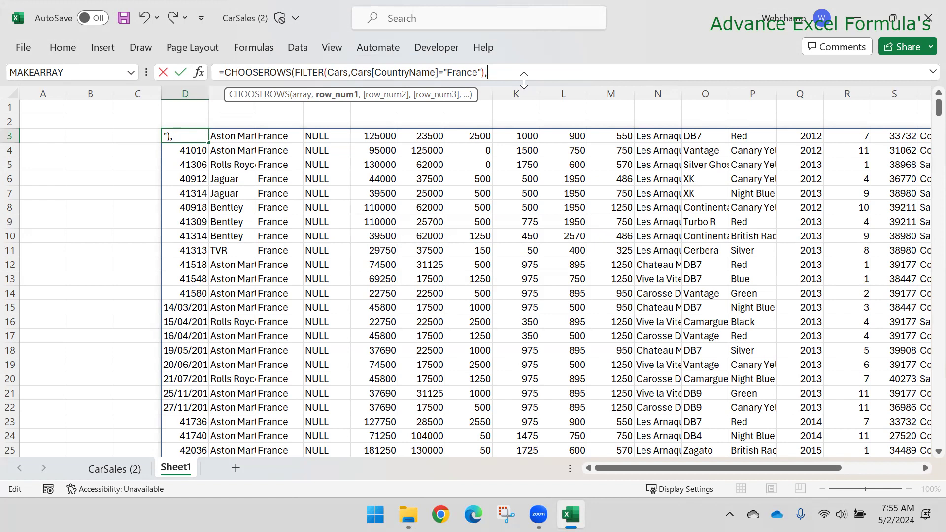
text(1,2,3,4)
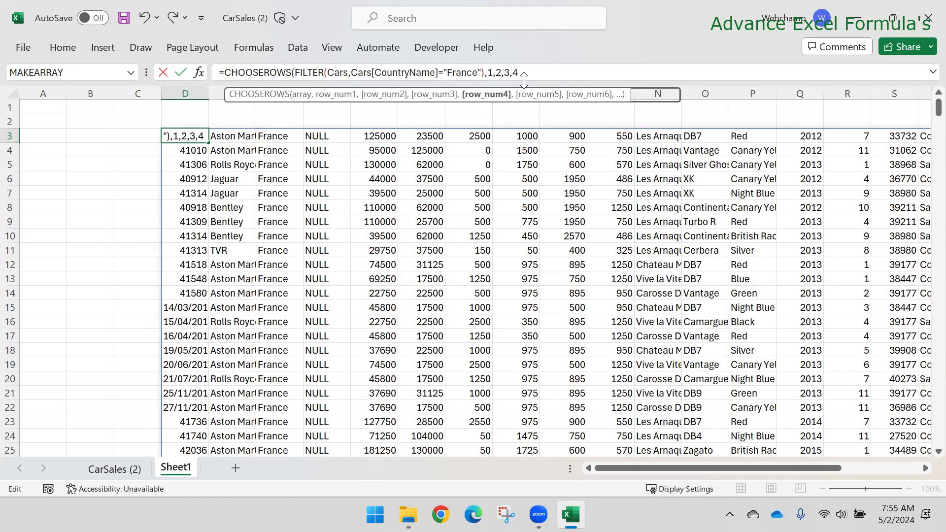
text(,5)
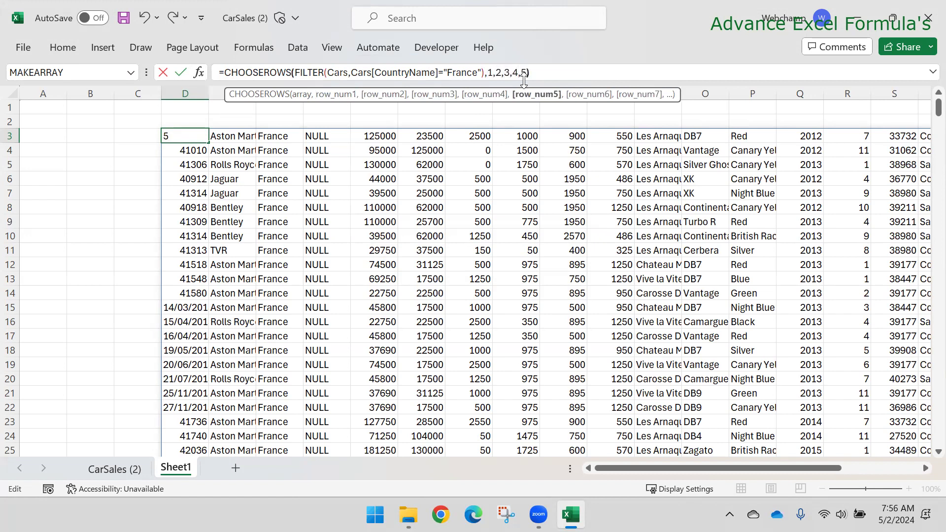
text())
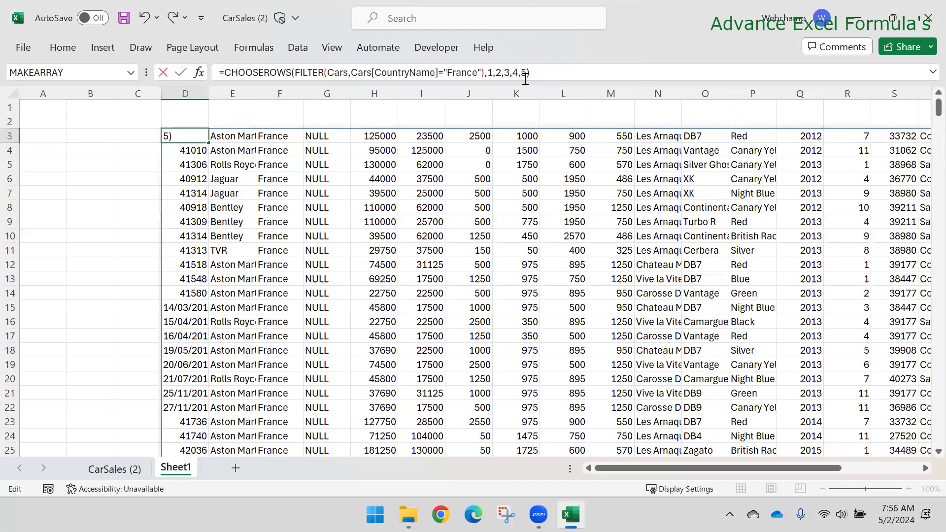
key(ctrl+Return)
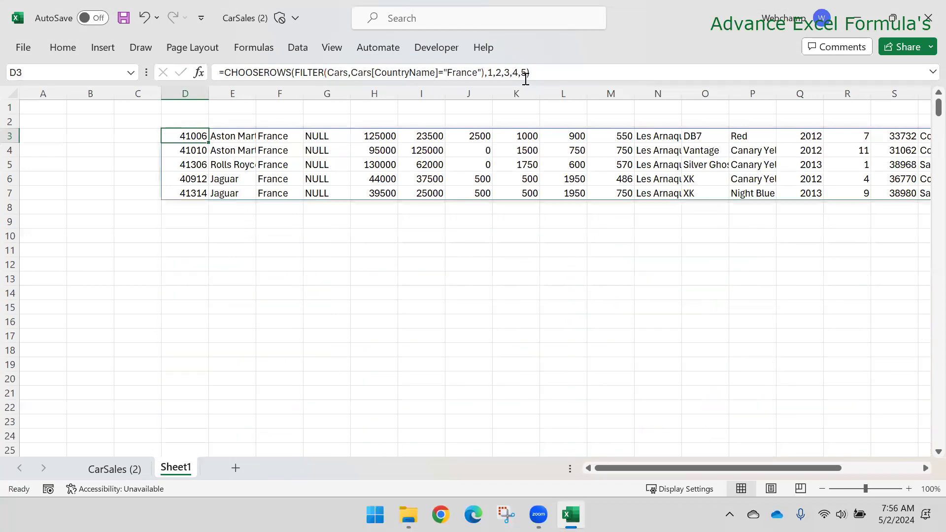
Step: Enclose D3's CHOOSEROWS row numbers in braces as the array {1,2,3,4,5} and enter the formula
drag(489, 72, 509, 73)
click(488, 72)
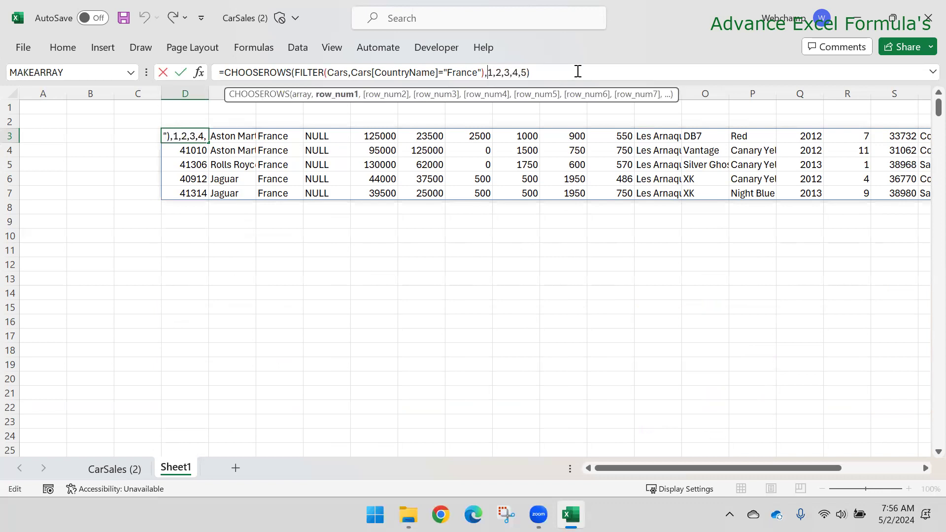
text({)
click(532, 70)
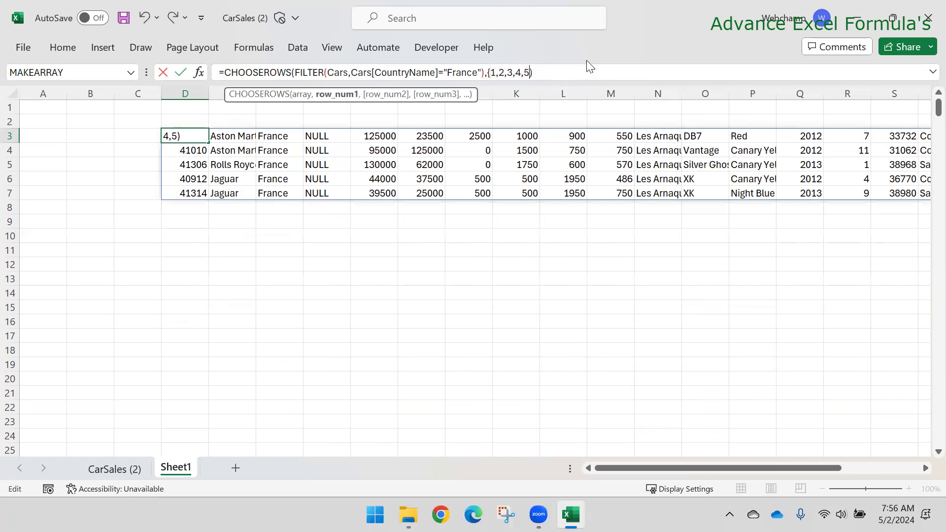
text(})
key(ctrl+Return)
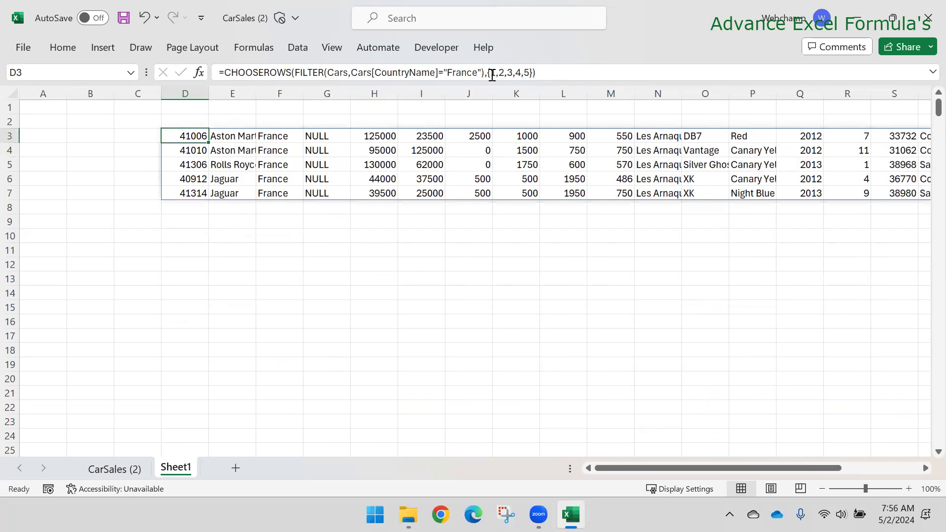
drag(488, 75, 533, 74)
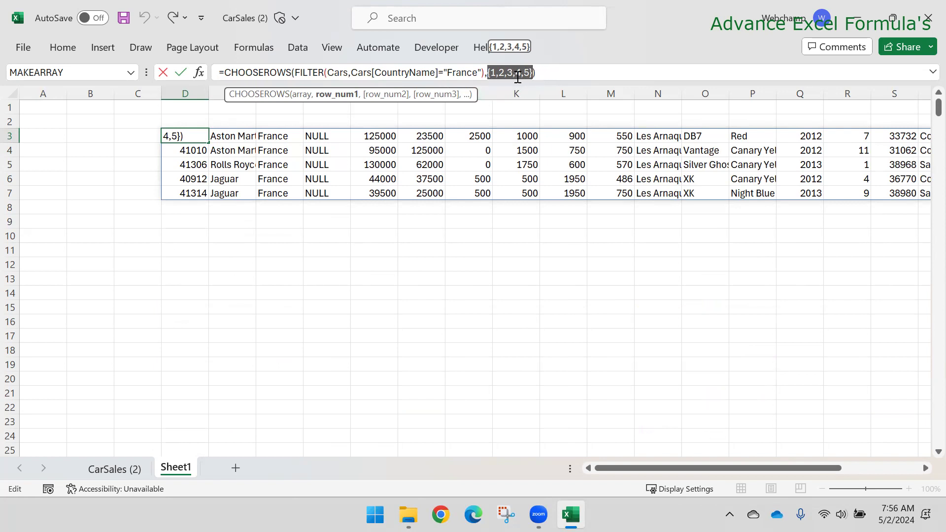
key(Escape)
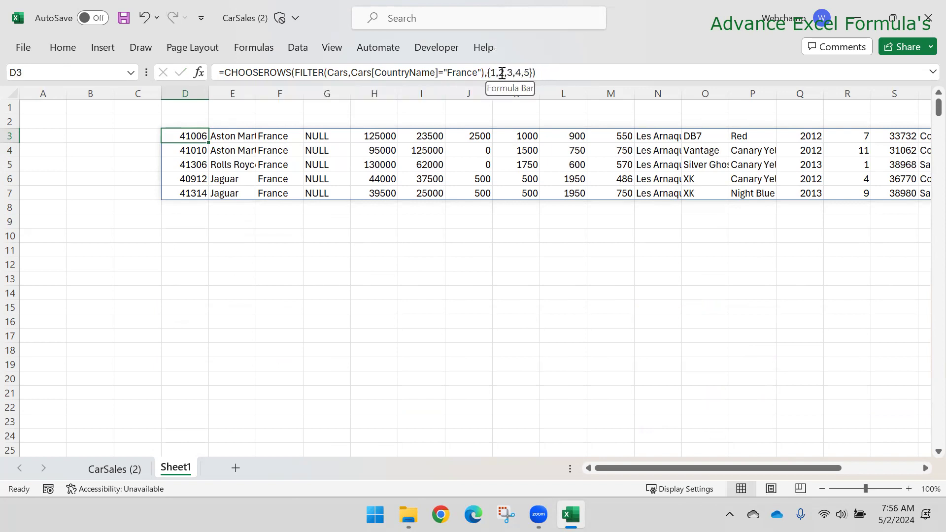
Step: Change the row-number array in D3's CHOOSEROWS formula to {1,11,21,30,35} and enter it
click(502, 73)
key(BackSpace)
text(11)
key(BackSpace)
text(21)
key(Right)
key(Right)
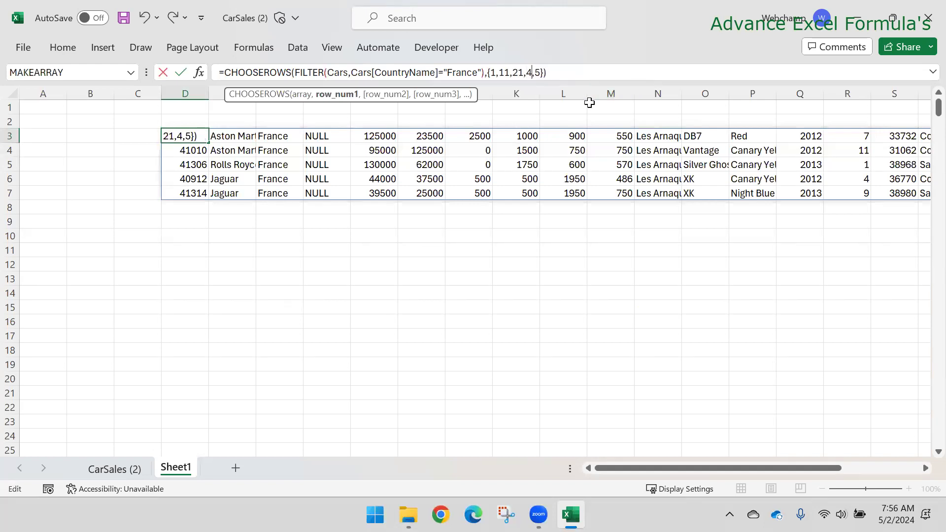
key(BackSpace)
text(30,)
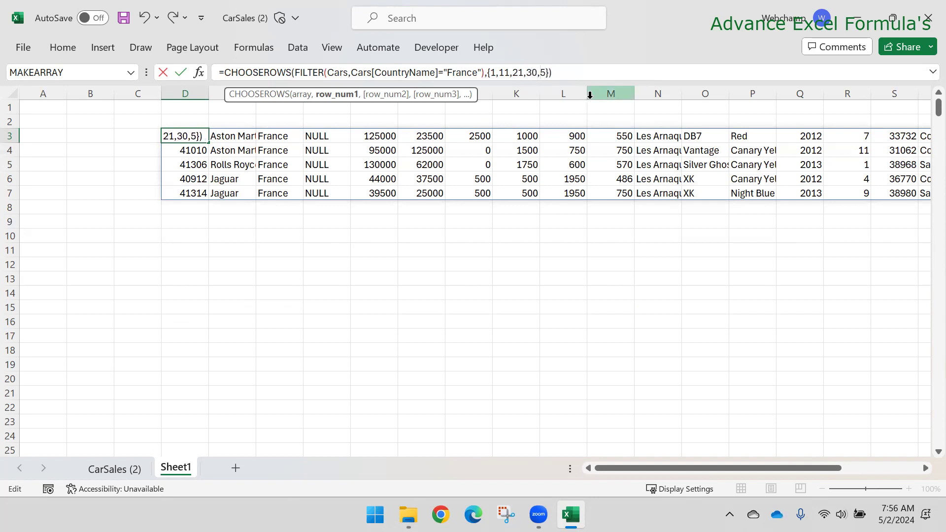
text(3)
key(Return)
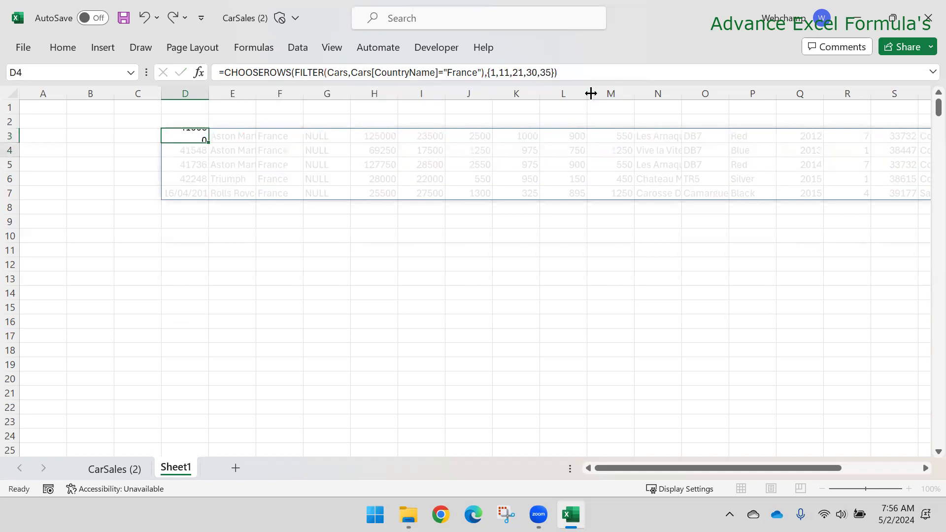
key(Up)
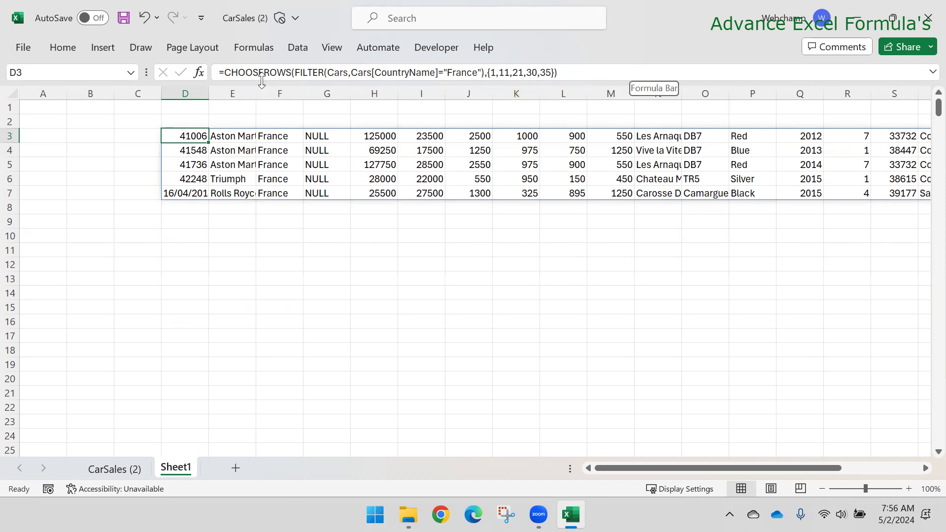
Step: Strip CHOOSEROWS and its row-number array from D3's formula, entering =FILTER(Cars,Cars[CountryName]="France")
drag(294, 72, 224, 72)
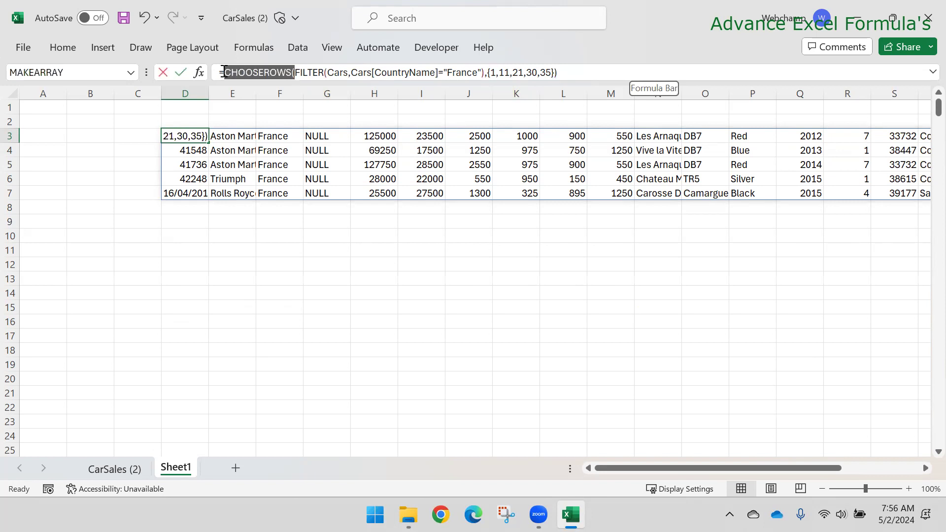
key(BackSpace)
drag(487, 72, 414, 72)
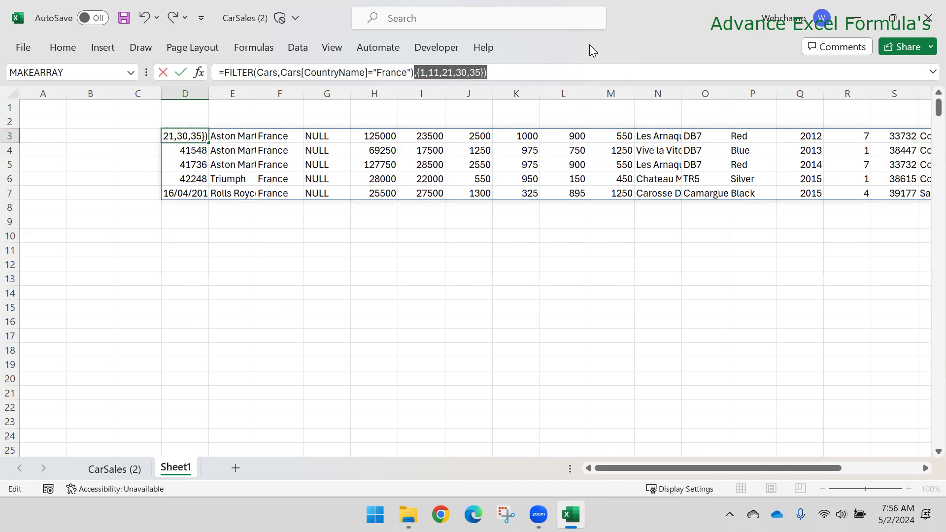
key(BackSpace)
key(Return)
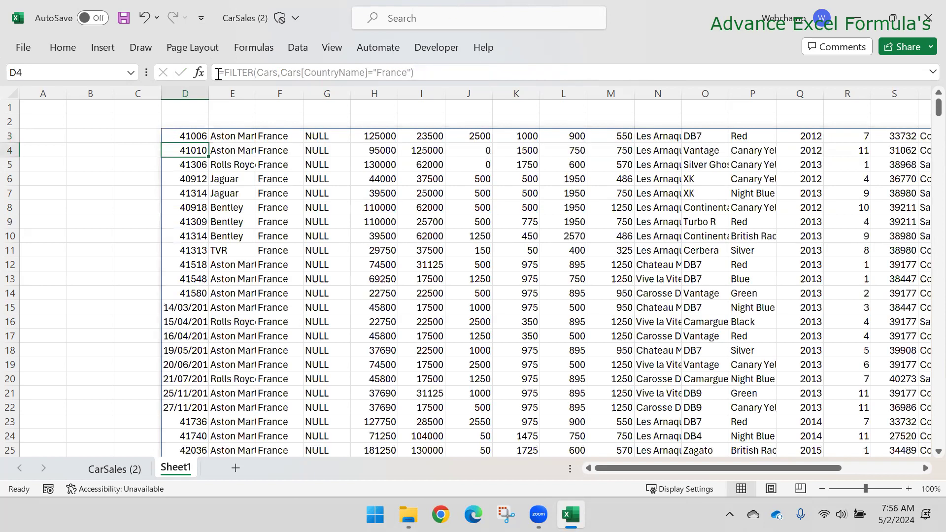
Step: Nest D3's FILTER expression inside a SORT function as its array argument
key(Up)
key(F2)
key(Escape)
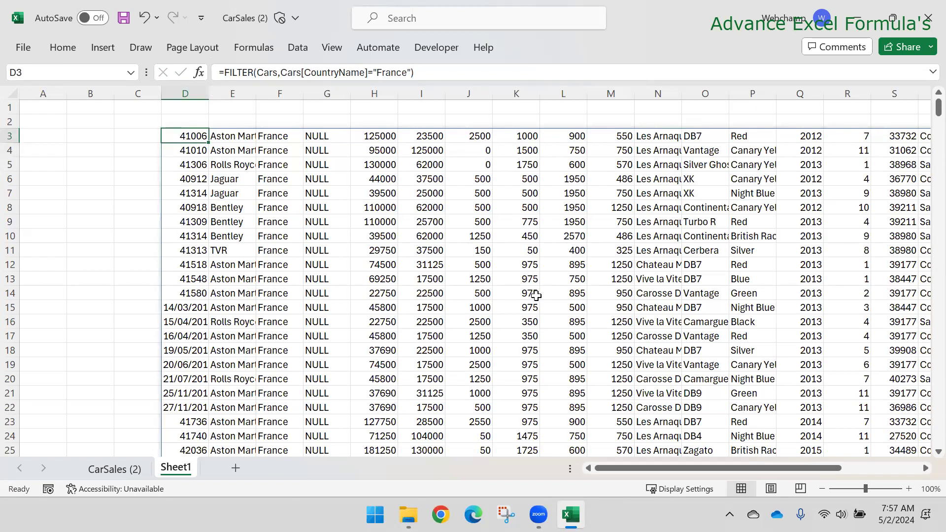
click(225, 72)
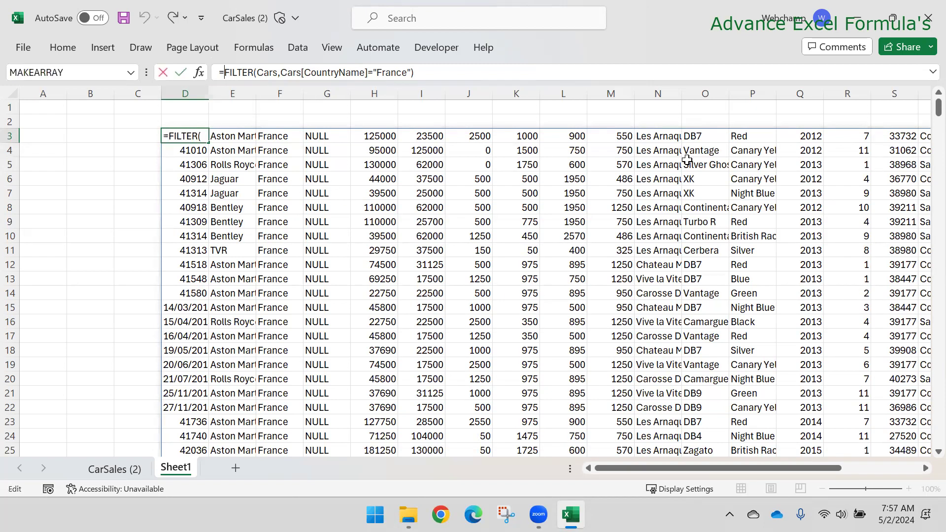
text(SO)
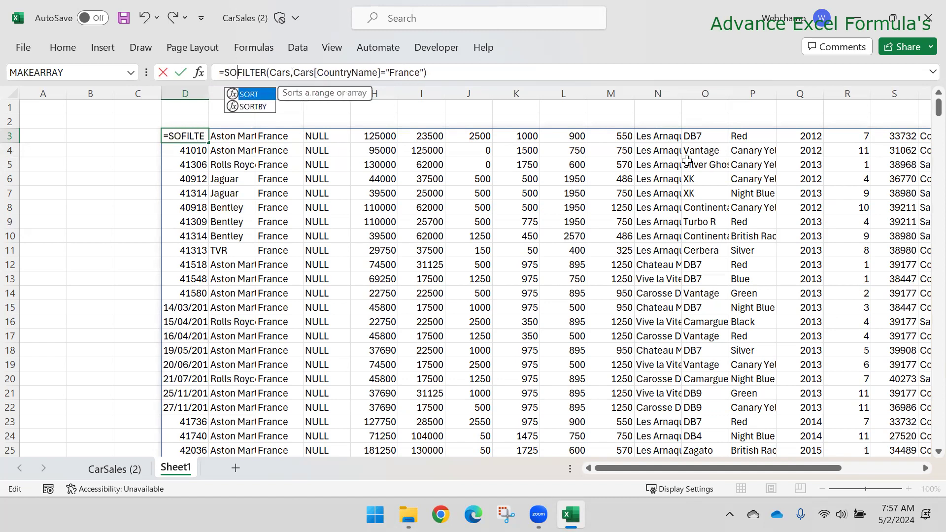
key(Tab)
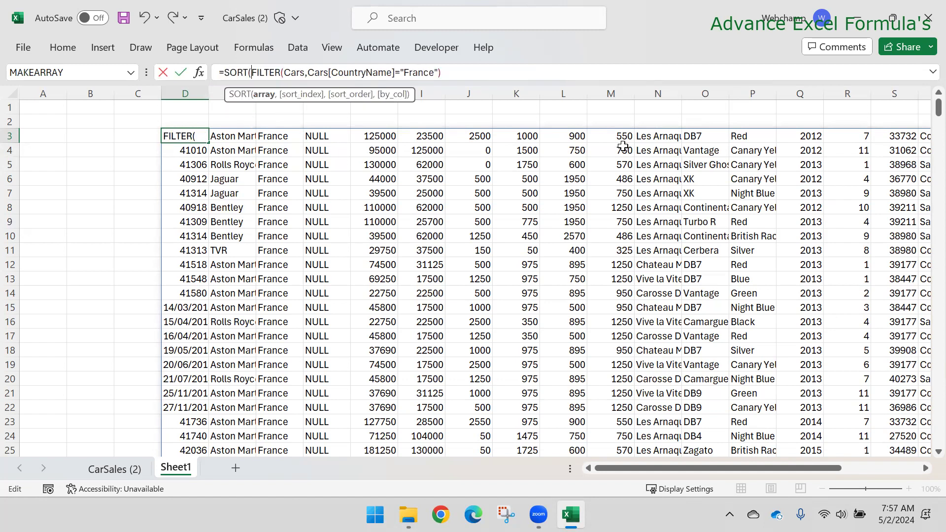
click(486, 75)
text(,)
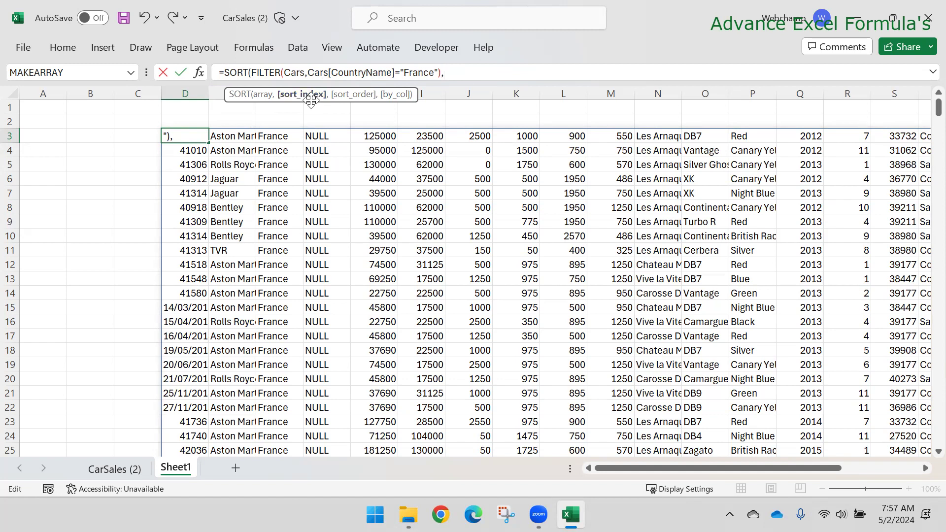
Step: Complete D3's SORT with sort index 5, descending order -1 and by_col 0, and enter the formula
text(5,)
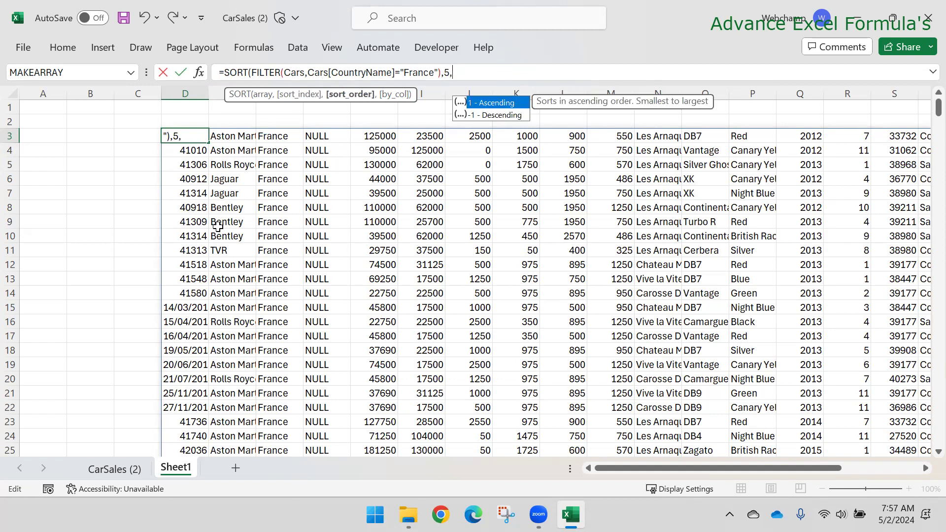
key(Down)
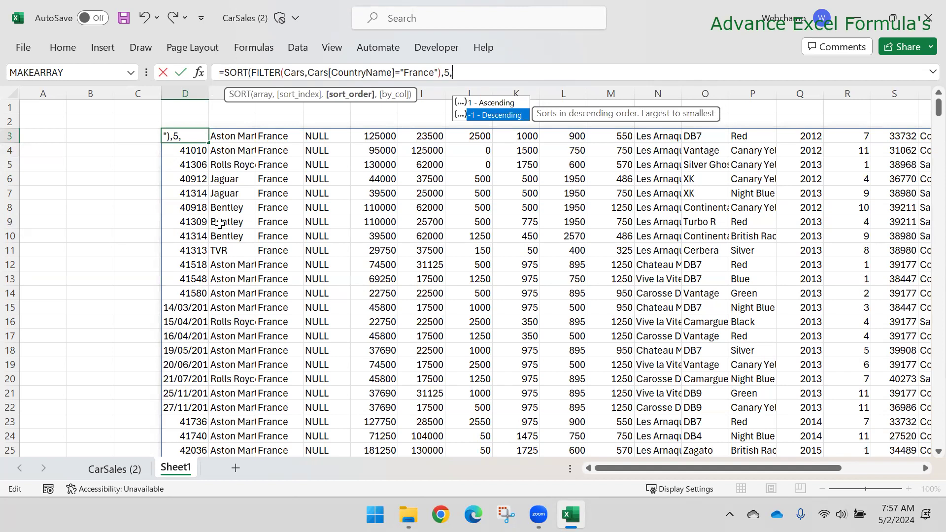
text(-1)
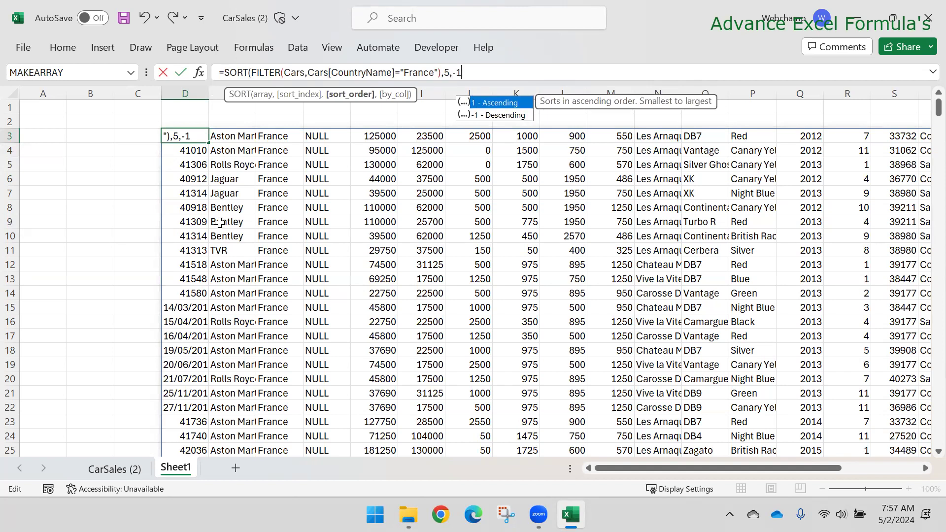
text(,)
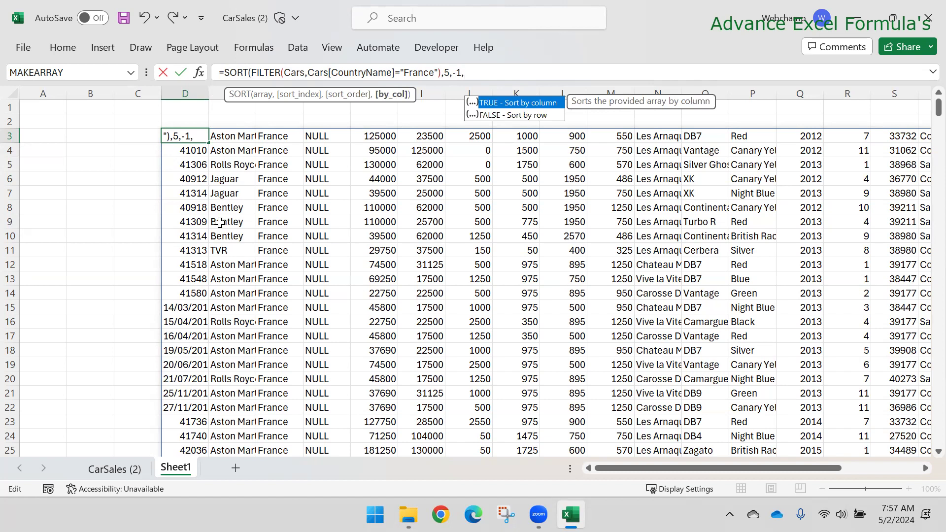
key(Down)
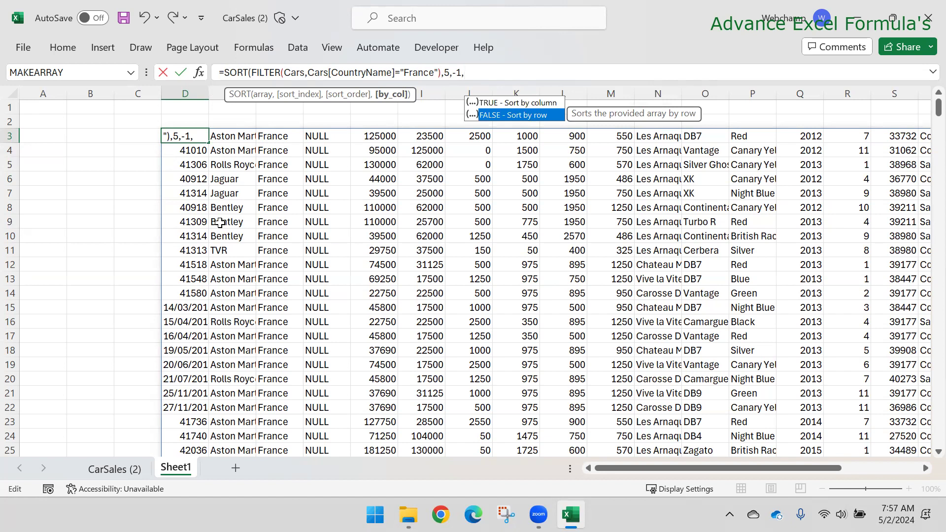
text(0)
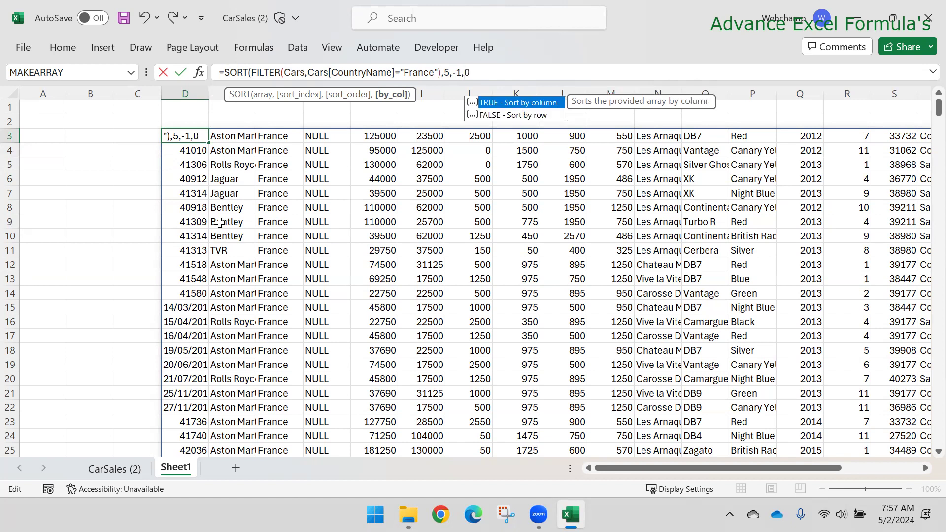
text())
key(Return)
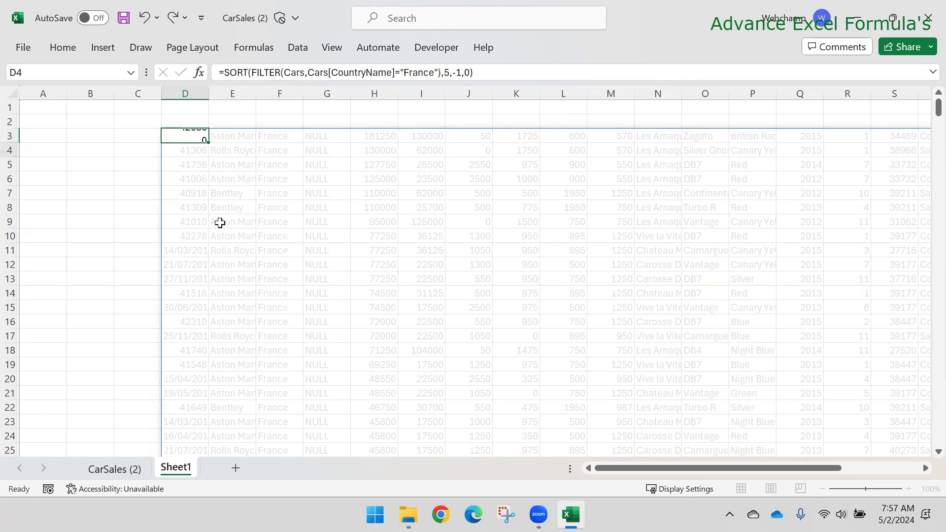
Step: Examine the sorted values in column H of the spilled France rows, from H3 down to the last row
key(Up)
key(Right)
key(Right)
key(Right)
key(Right)
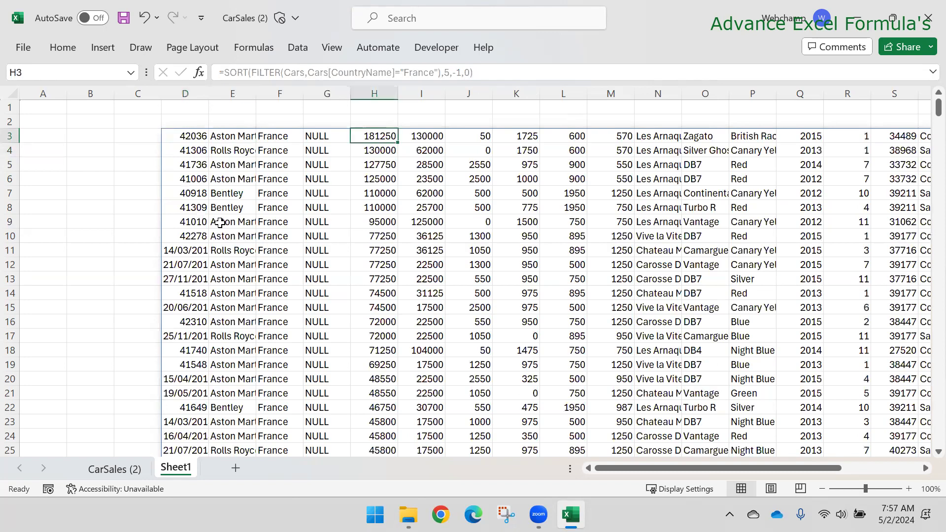
key(ctrl+shift+Down)
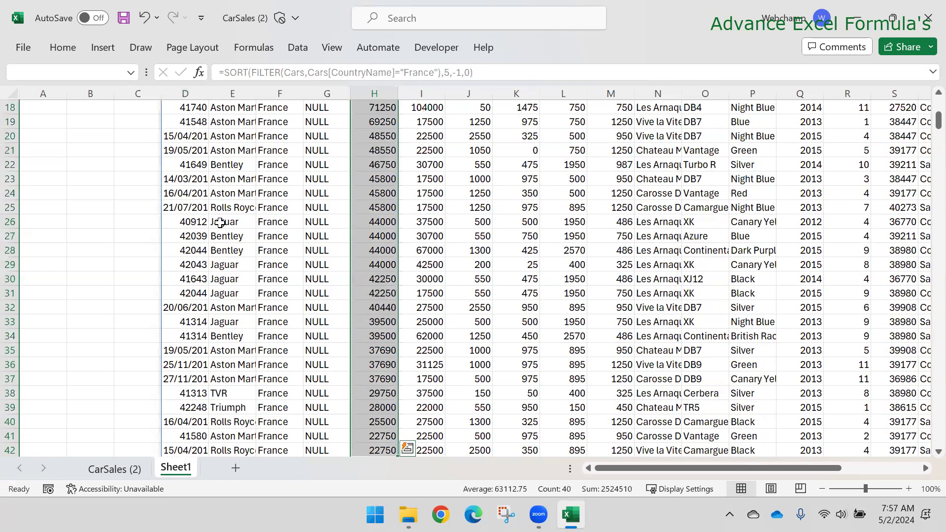
key(Up)
key(Down)
key(ctrl+Down)
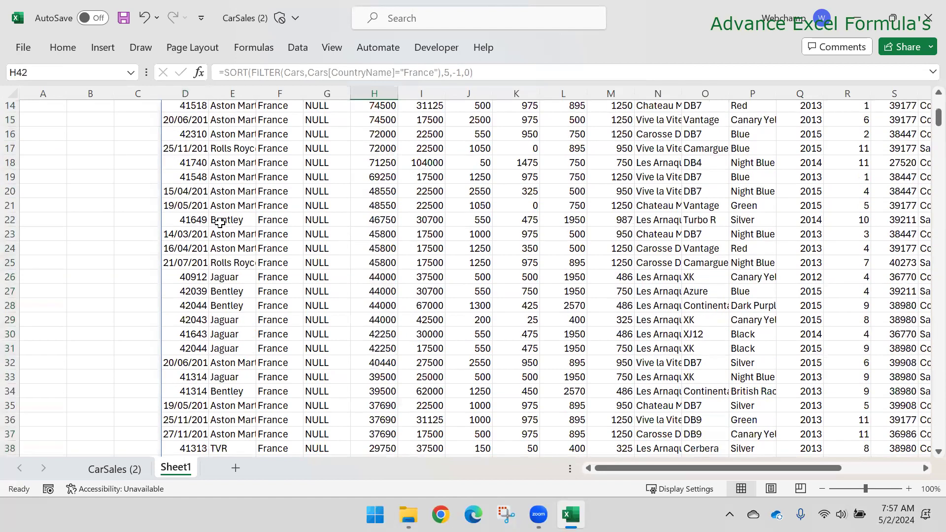
key(Down)
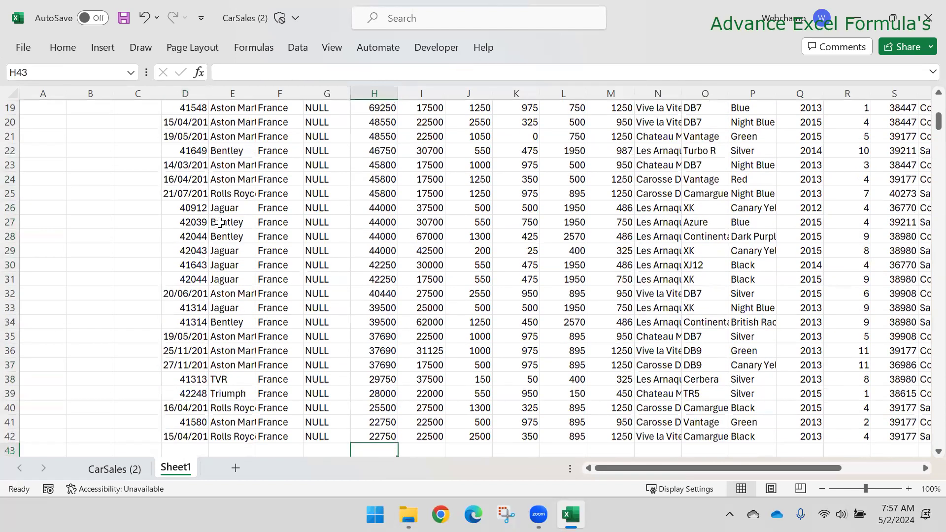
key(ctrl+Up)
key(ctrl+Up)
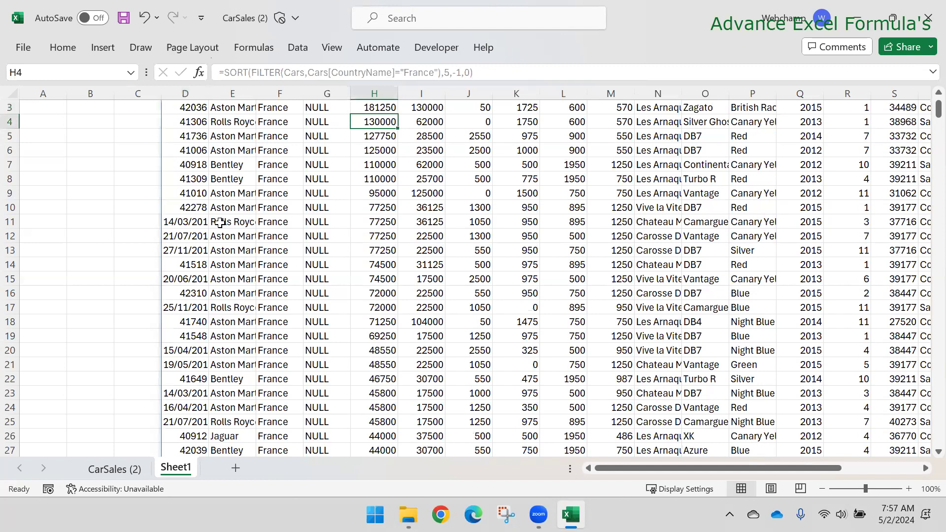
key(ctrl+Up)
key(ctrl+Down)
key(ctrl+shift+Down)
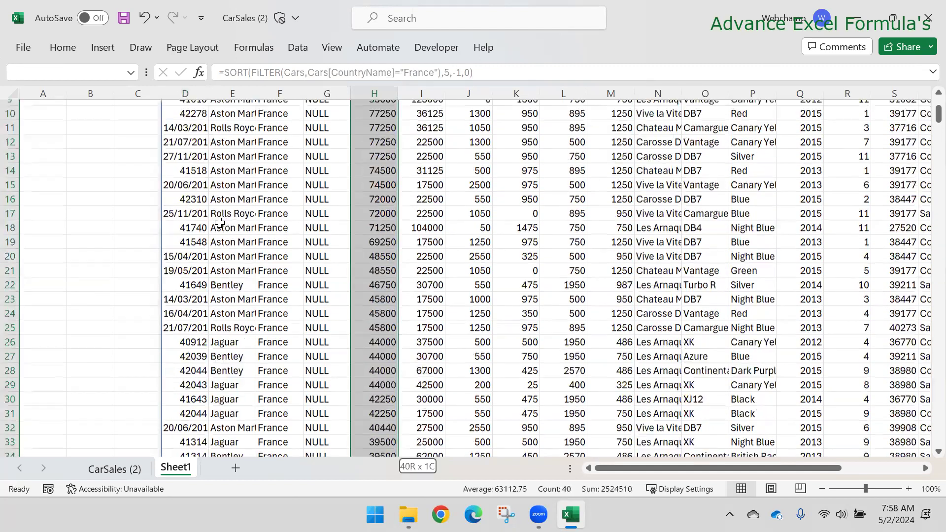
key(ctrl+shift+Up)
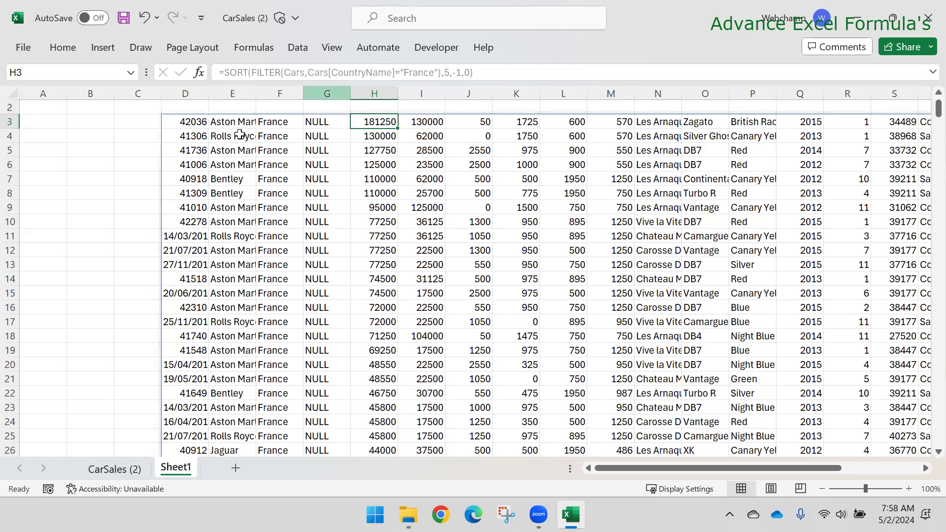
key(BackSpace)
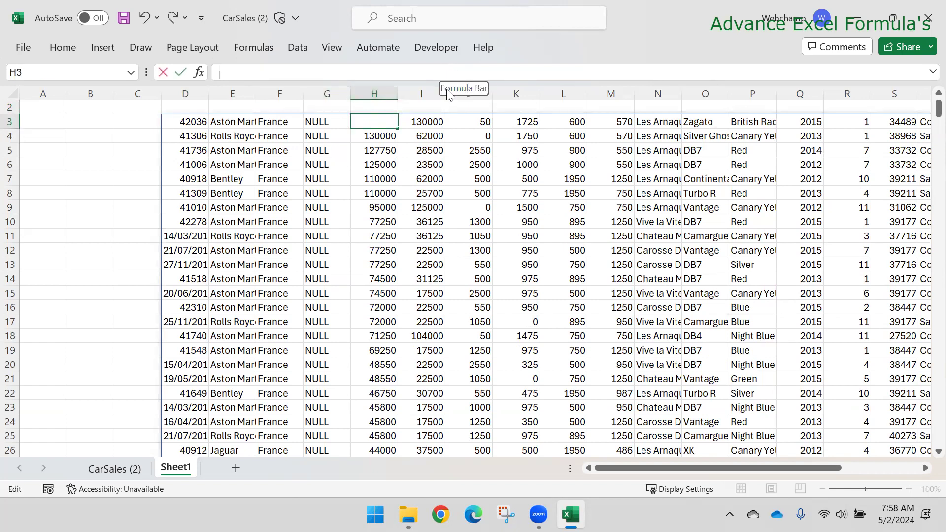
key(Escape)
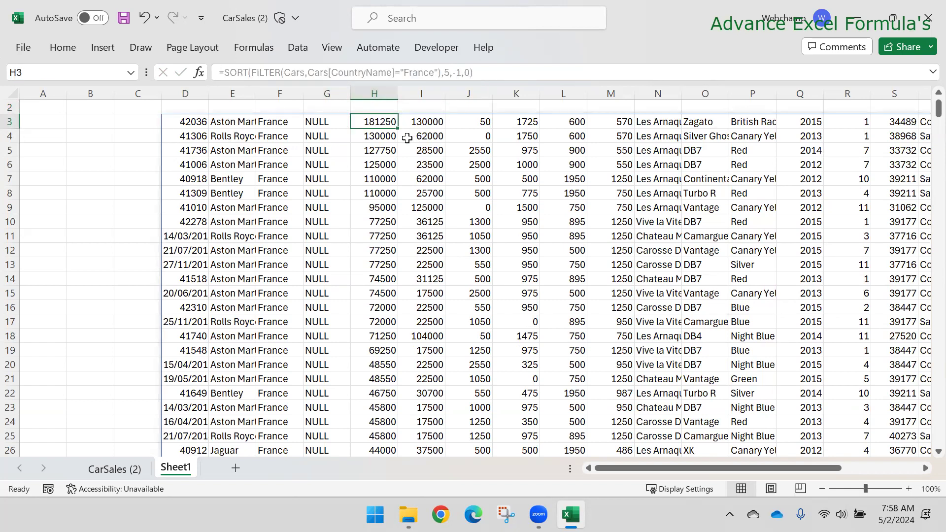
Step: Review the sort_index, sort_order and by_col arguments of D3's SORT formula, leaving the formula as entered
click(207, 123)
click(452, 72)
text(-)
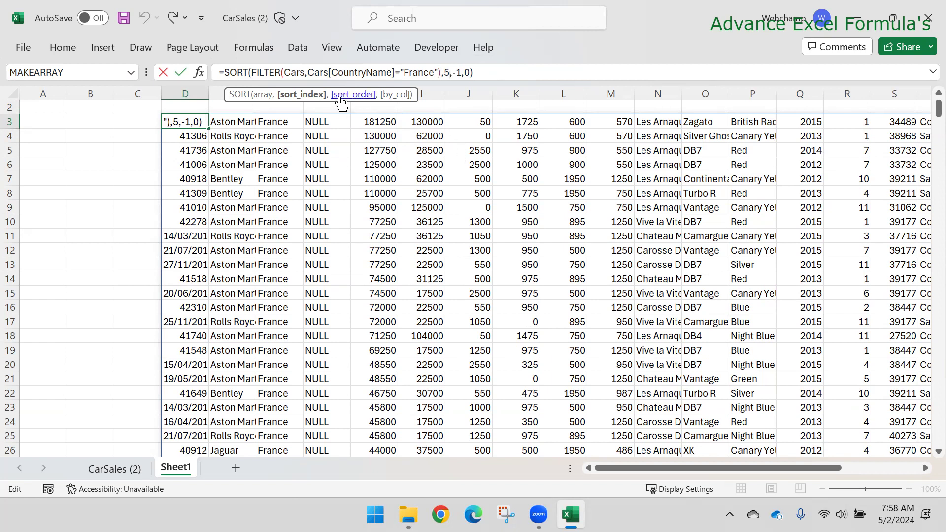
click(456, 72)
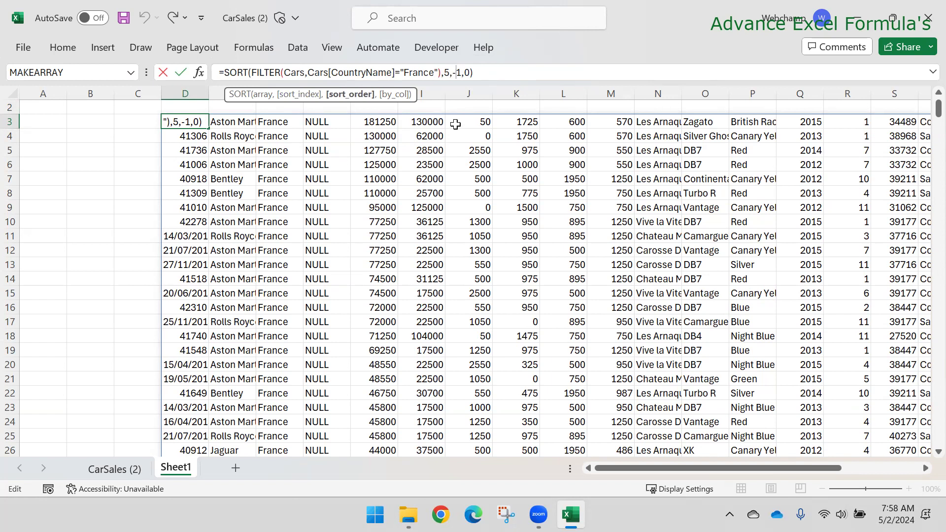
key(Right)
key(Right)
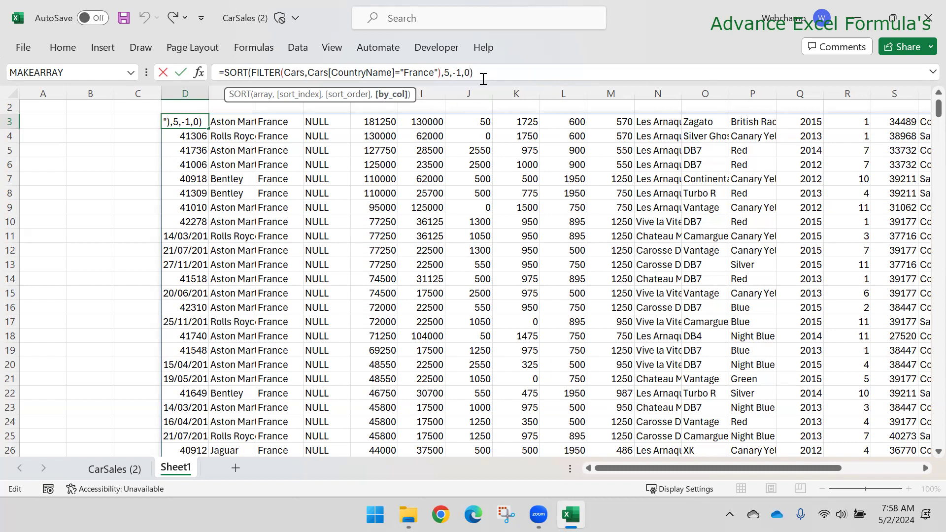
key(Return)
key(Up)
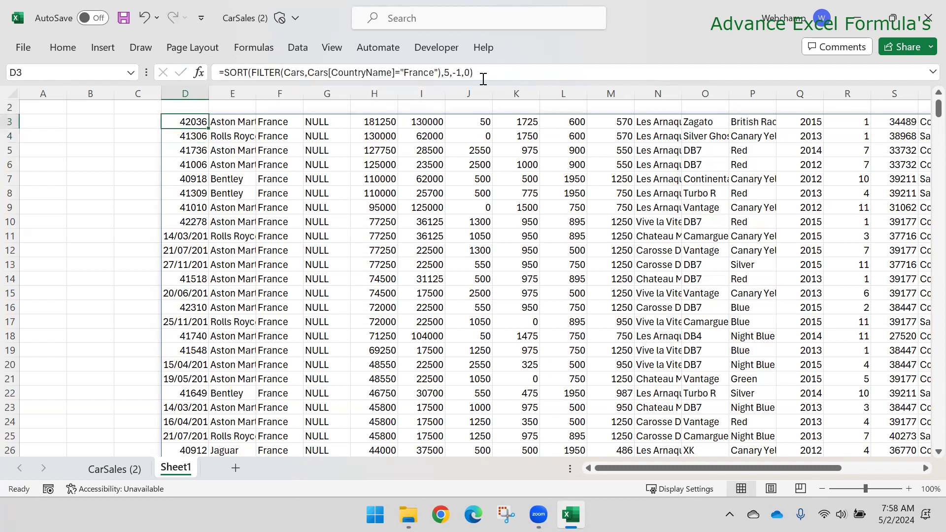
key(ctrl+shift+Right)
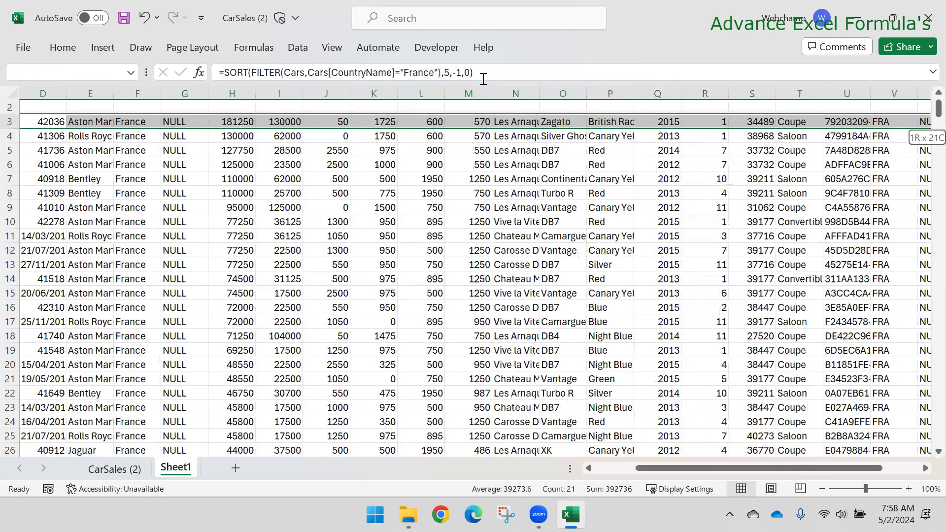
key(Up)
key(Left)
key(Left)
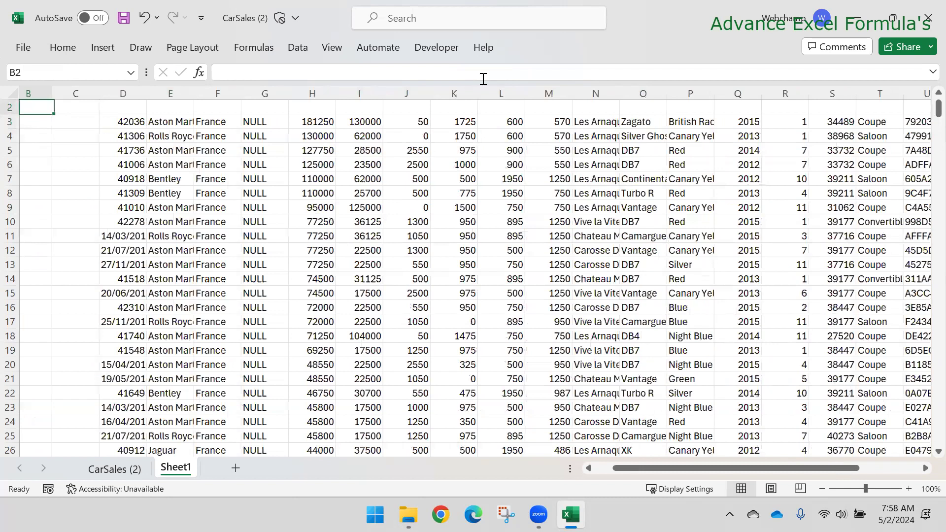
key(Down)
key(Right)
key(Right)
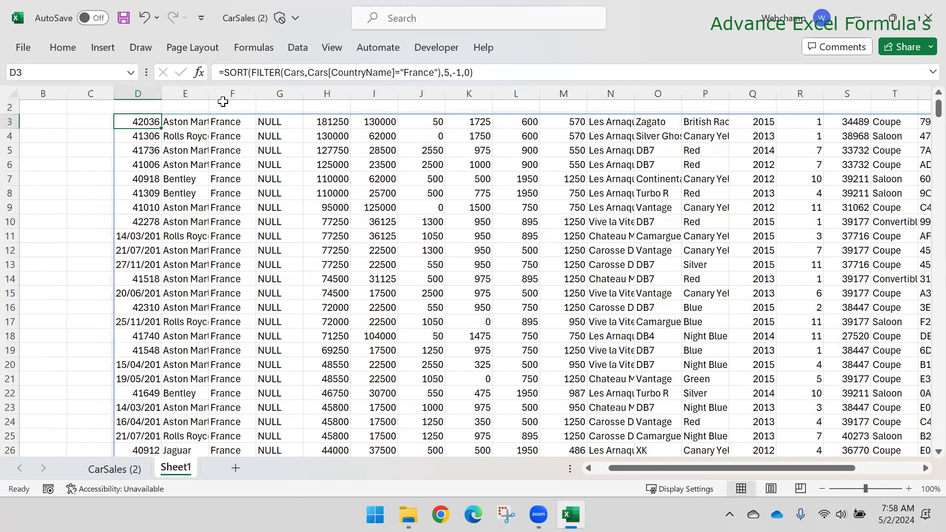
Step: Wrap D3's SORT expression in TAKE with a rows argument of 5 and enter the formula
click(223, 73)
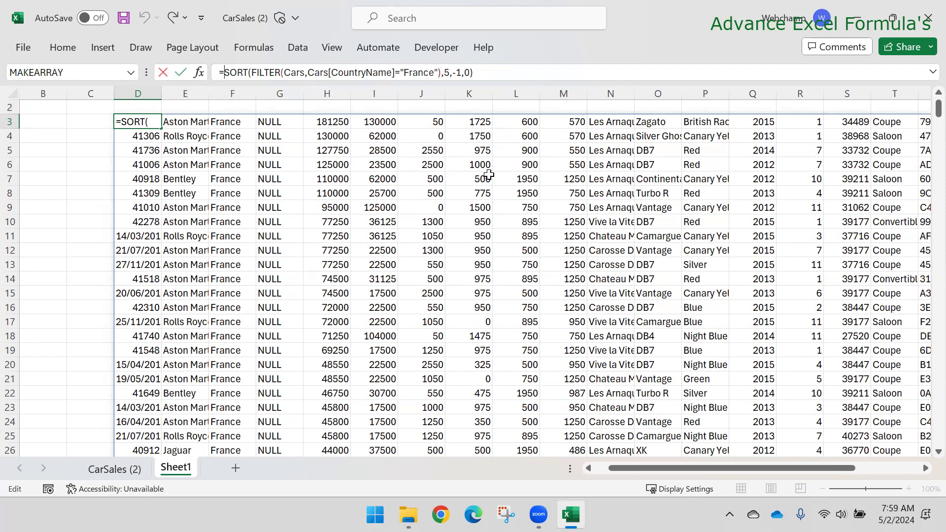
text(Tak)
key(Tab)
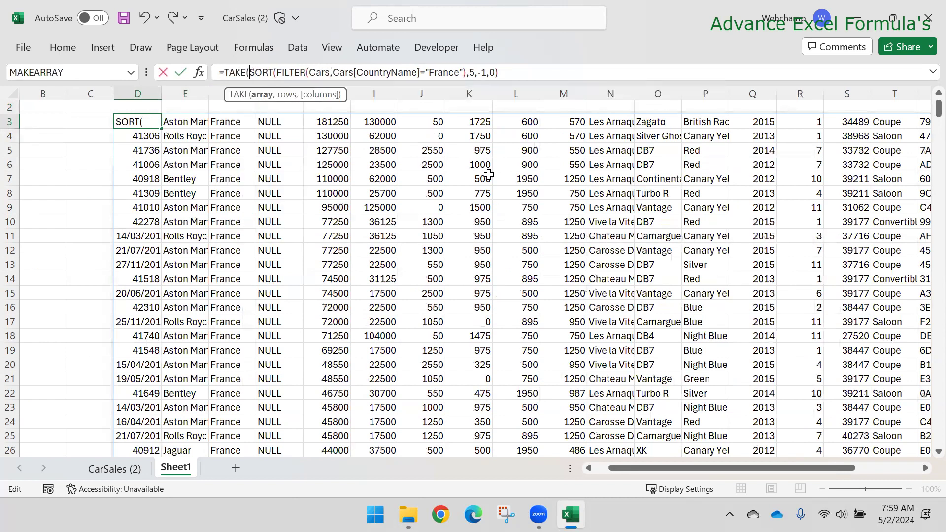
click(508, 78)
text(,5))
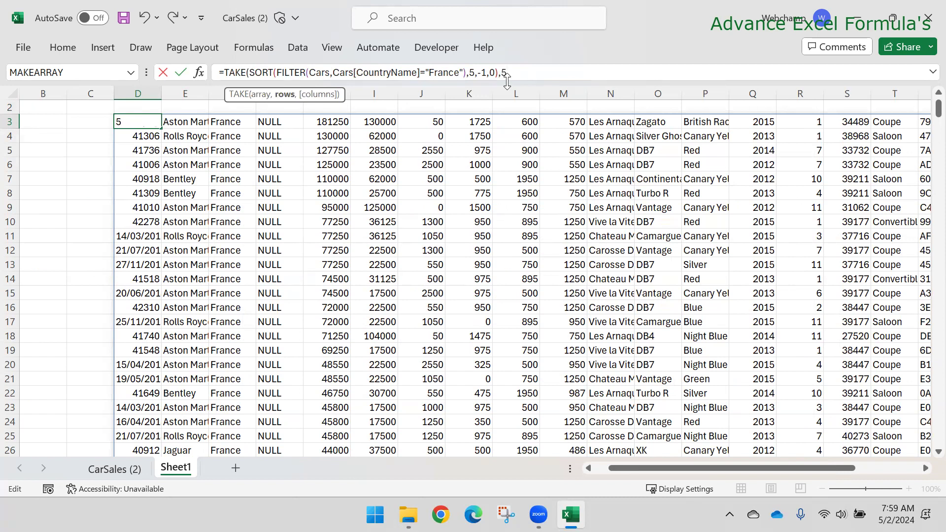
key(Return)
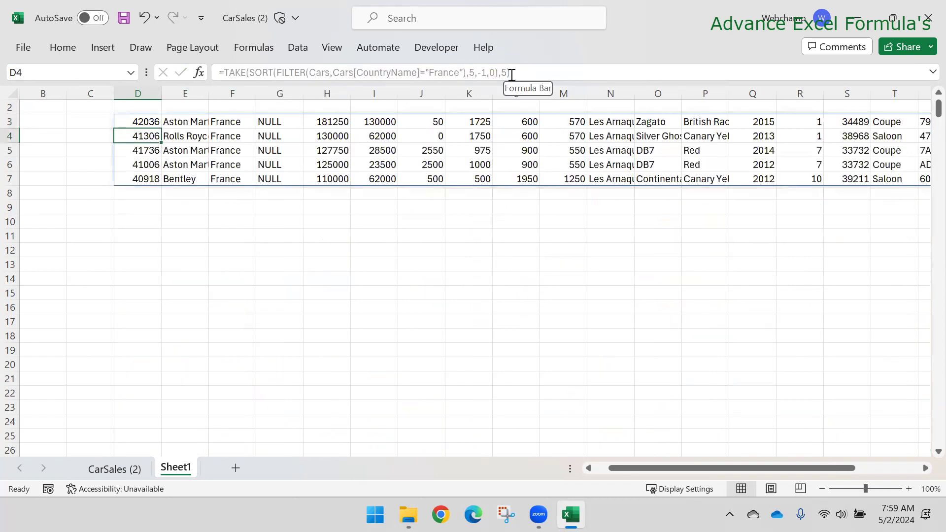
key(Up)
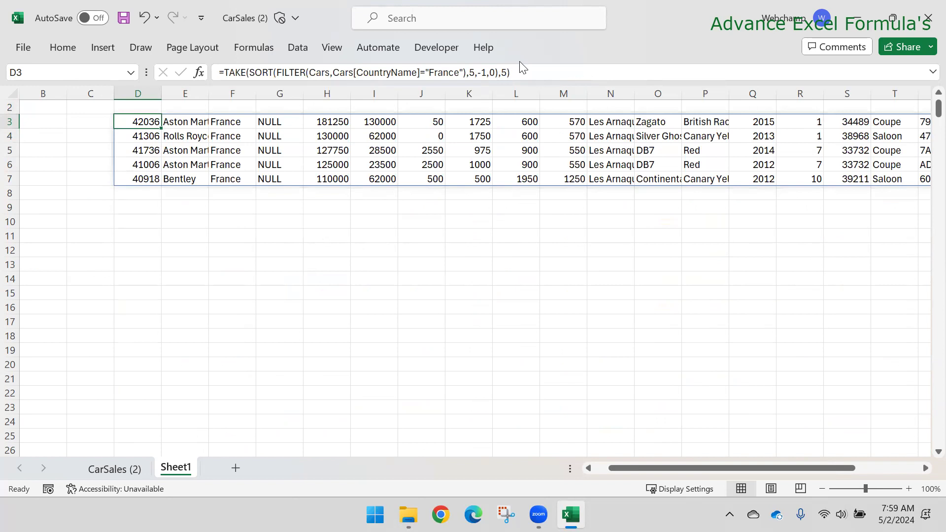
Step: Set the TAKE rows argument in D3's formula to 10 and enter it
click(506, 73)
key(BackSpace)
text(10)
key(Return)
key(Up)
Step: Set the SORT order in D3's formula to ascending with 1 and enter it
click(487, 73)
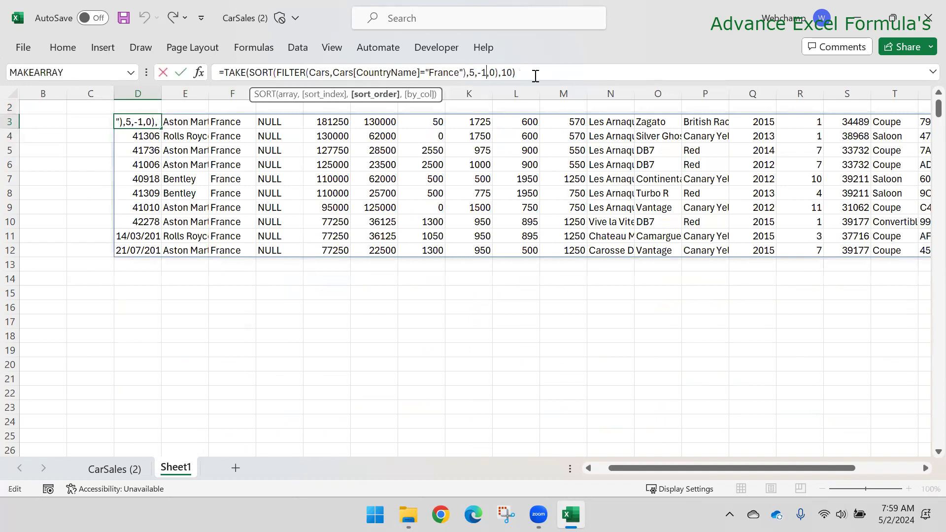
key(BackSpace)
key(BackSpace)
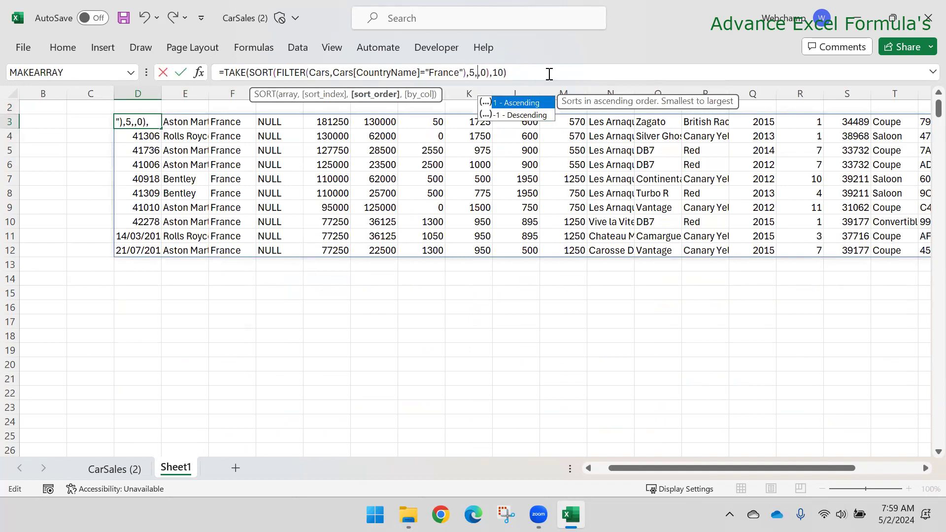
text(1)
key(Return)
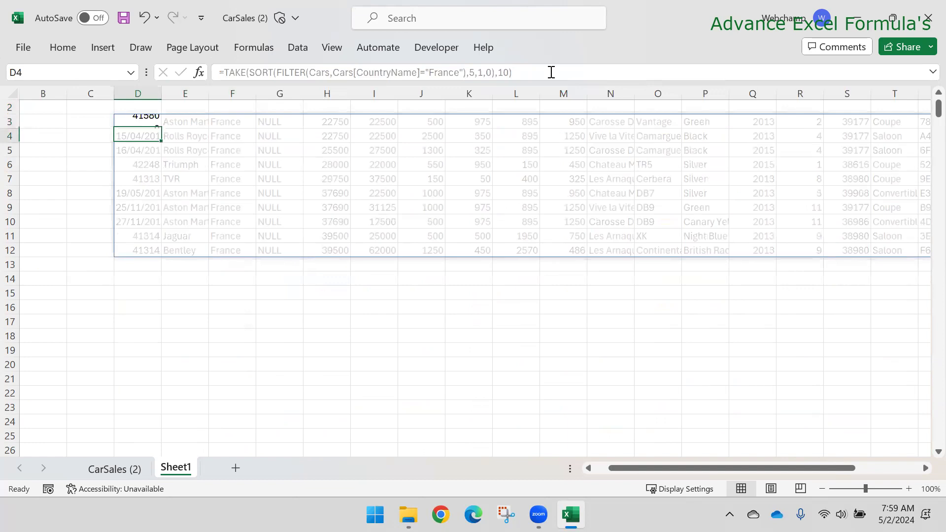
Step: Examine the sorted values in column H of the spilled rows, from H3 down to the last row
key(Up)
key(Right)
key(Right)
key(Right)
key(Right)
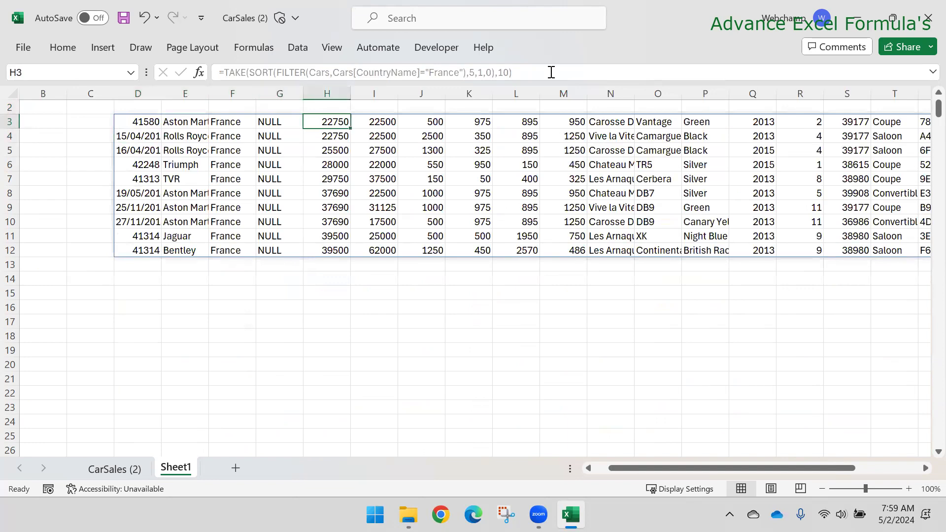
key(ctrl+shift+Down)
key(ctrl+shift+Up)
key(Left)
key(Left)
key(Left)
key(Left)
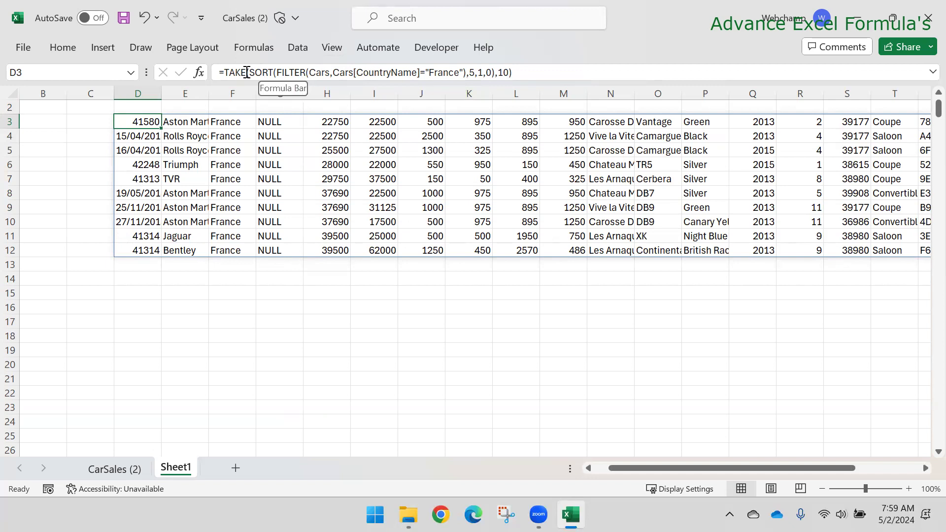
Step: Strip TAKE and its rows argument from D3's formula, entering =SORT(FILTER(Cars,Cars[CountryName]="France"),5,1,0)
drag(244, 72, 226, 72)
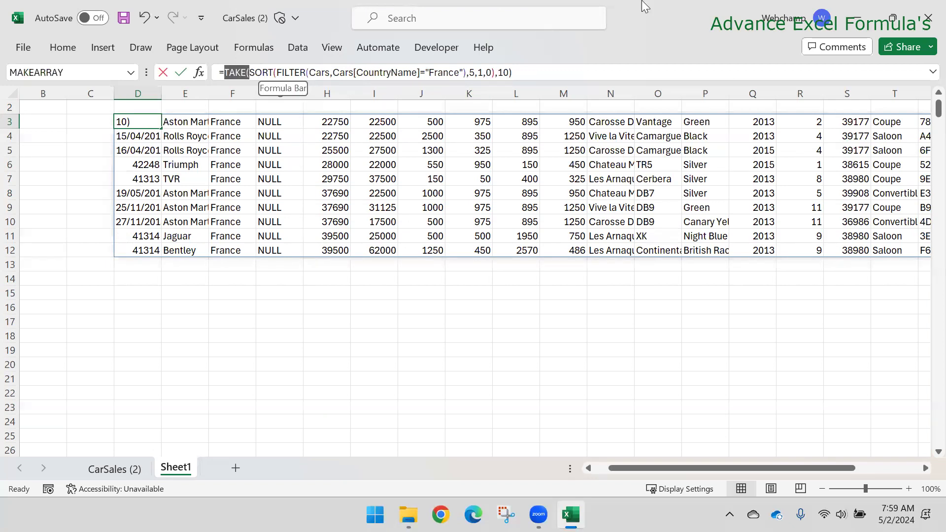
key(Delete)
click(487, 73)
key(BackSpace)
key(BackSpace)
key(BackSpace)
key(BackSpace)
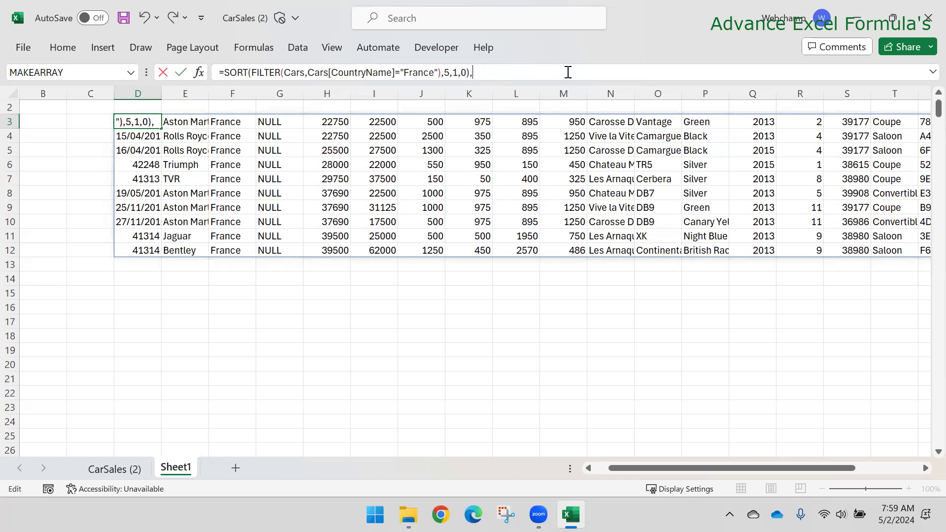
key(Return)
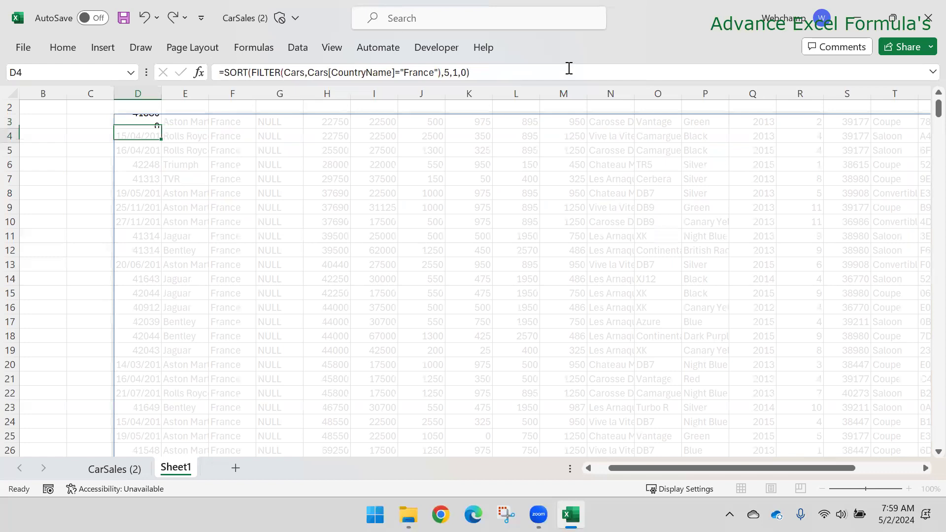
key(Up)
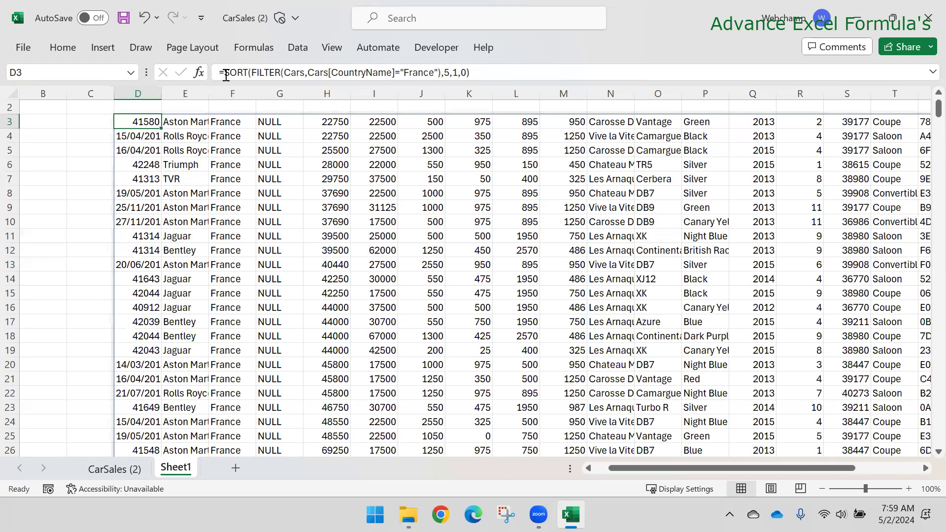
Step: Wrap D3's SORT expression in DROP with 5 rows and 5 columns and enter the formula
click(285, 76)
key(Home)
key(Right)
text(Drop)
key(Tab)
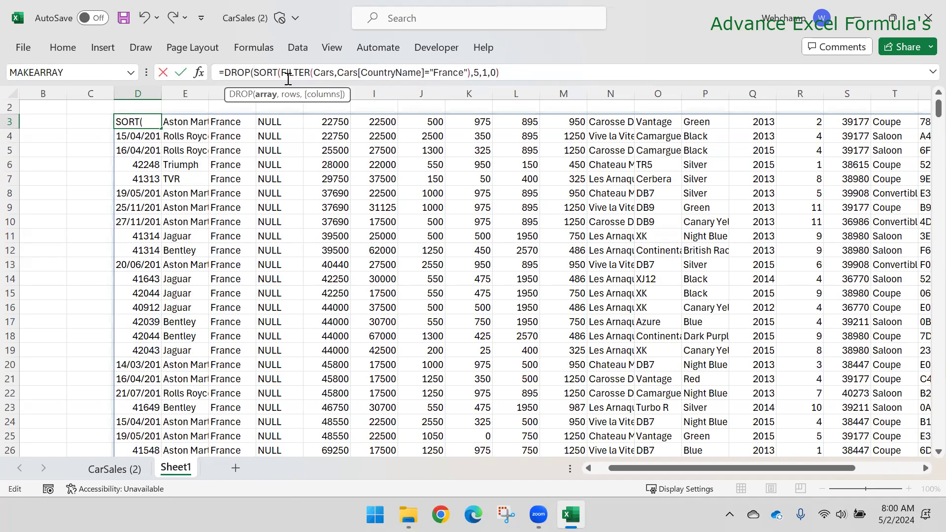
click(511, 74)
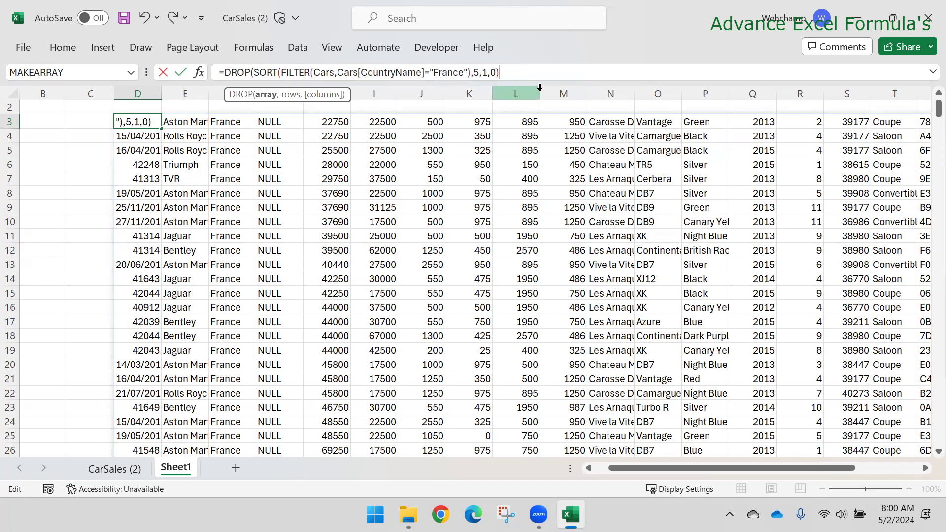
text(,)
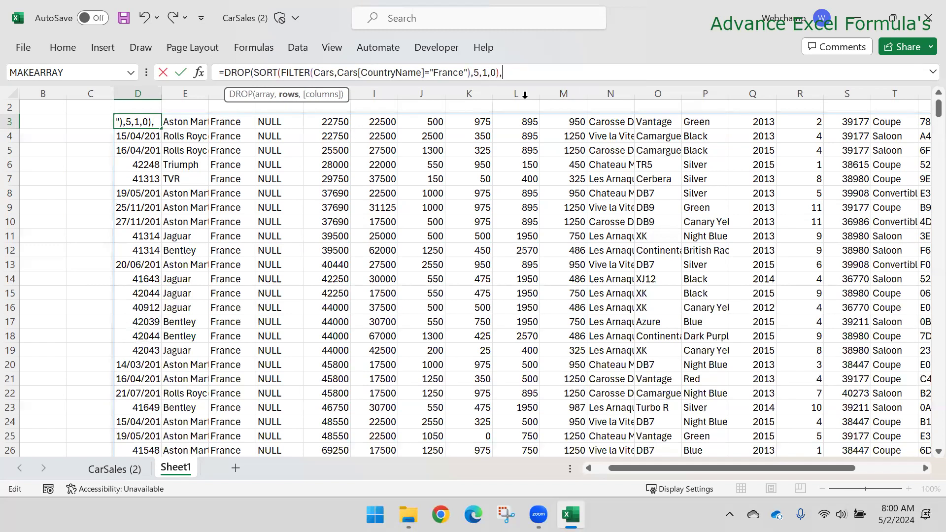
text(5,)
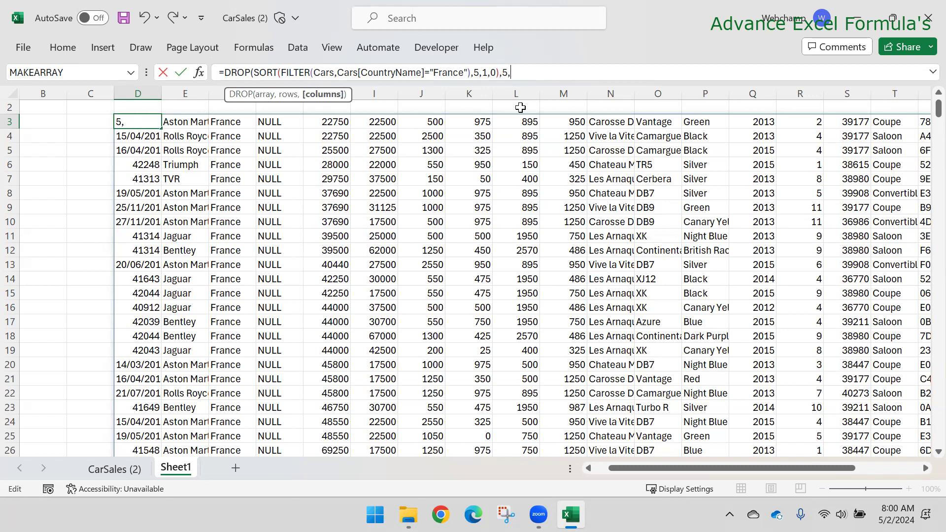
text(5))
key(Return)
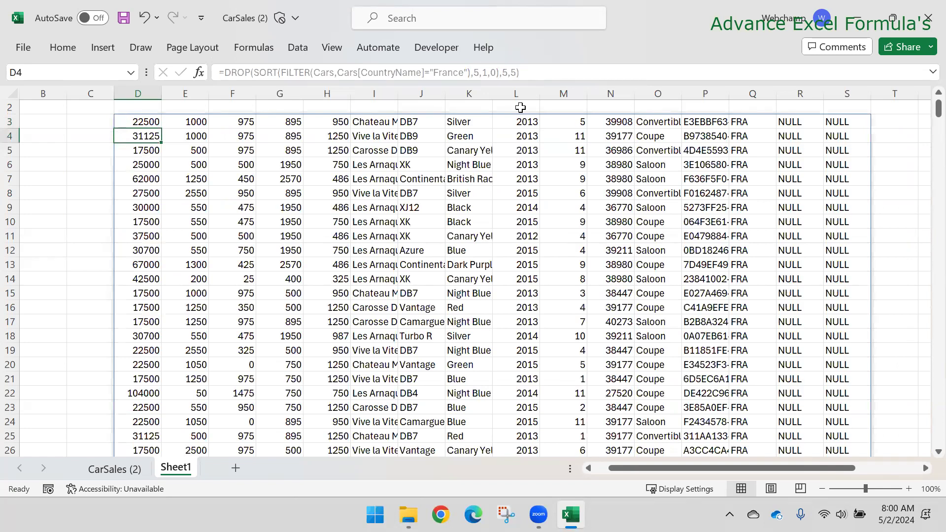
key(Up)
key(Right)
key(Right)
key(Right)
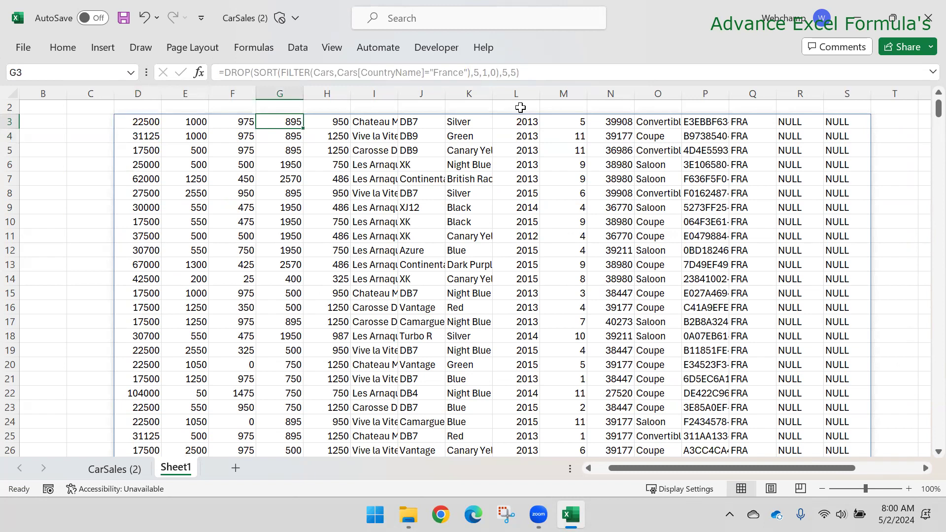
key(BackSpace)
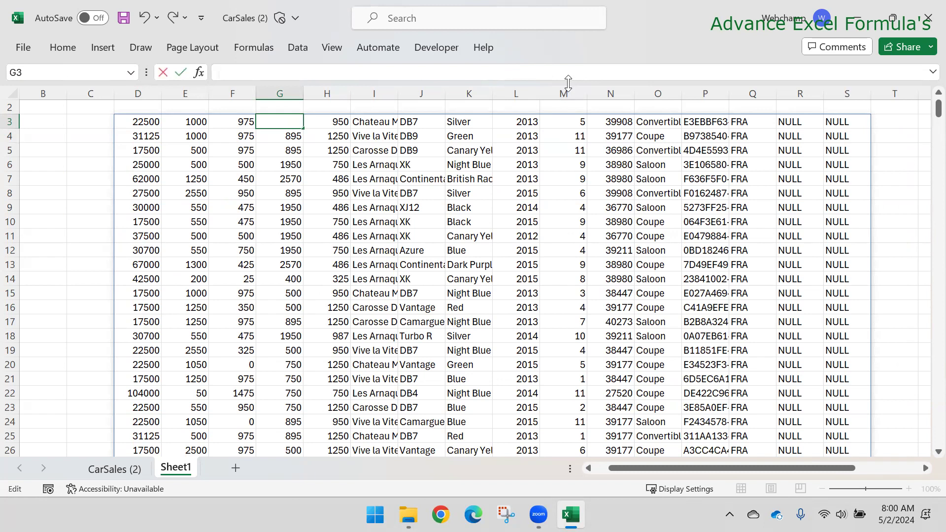
key(Escape)
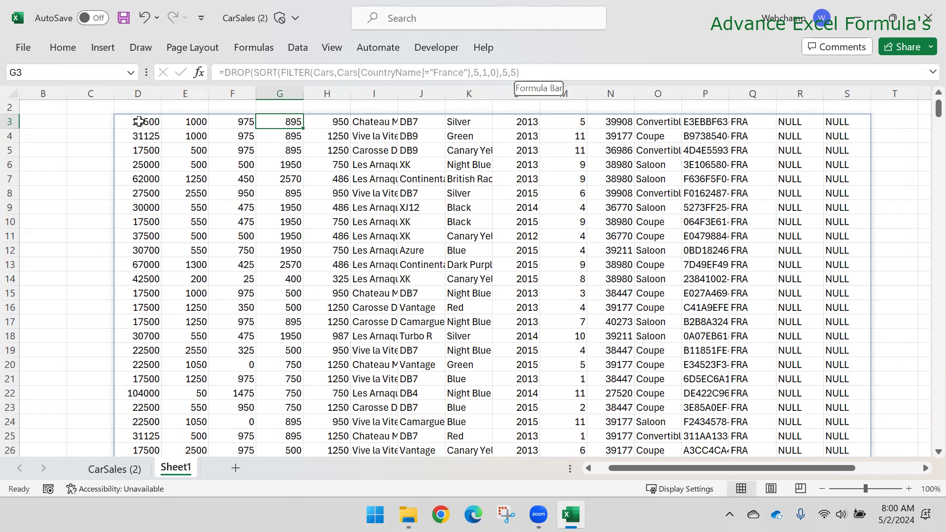
Step: Set the DROP columns argument in D3's formula to 0, keeping 5 rows, and enter it
click(518, 72)
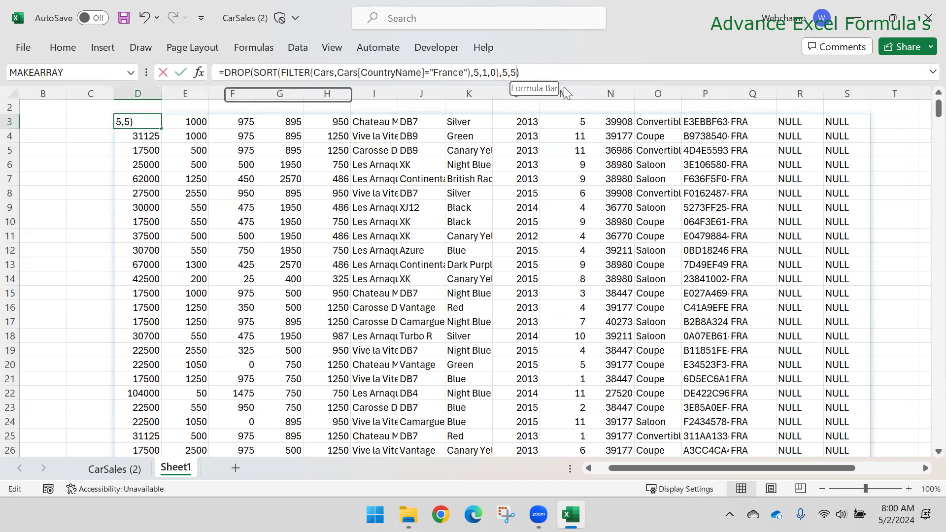
key(BackSpace)
key(BackSpace)
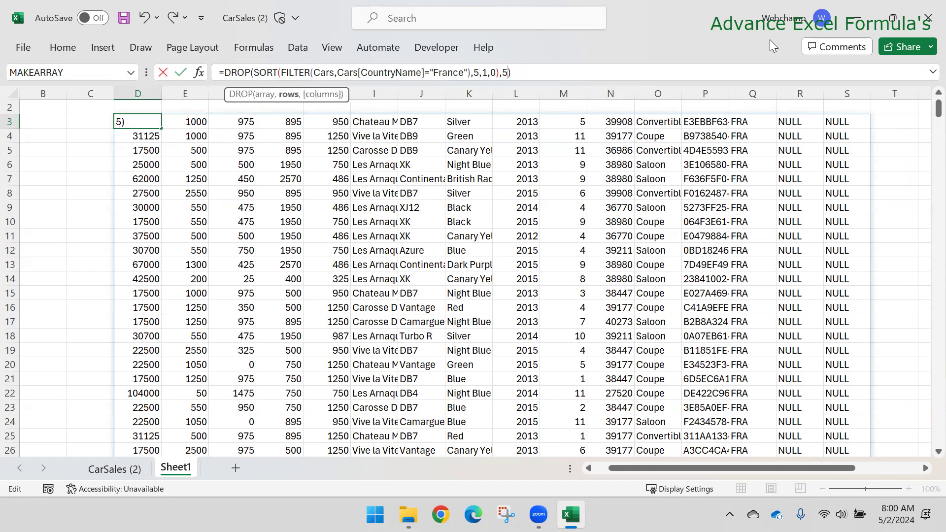
text(,0)
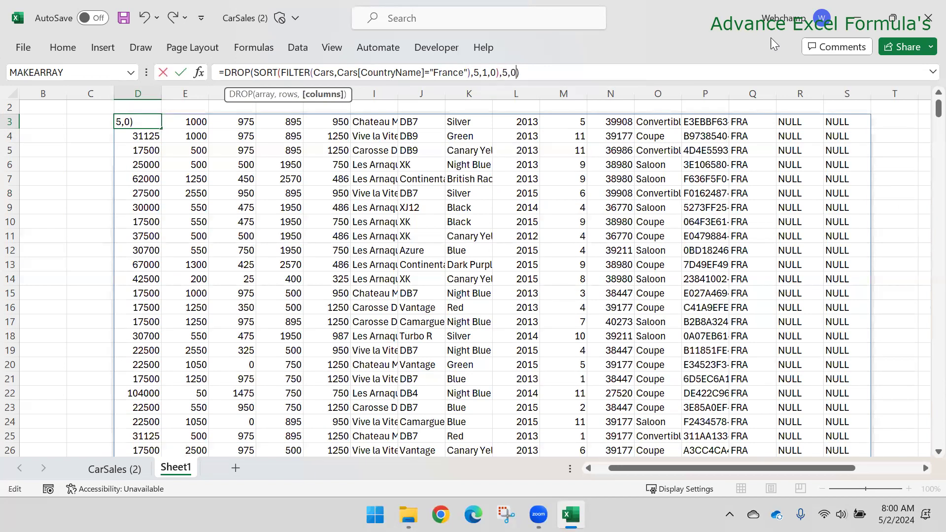
key(Return)
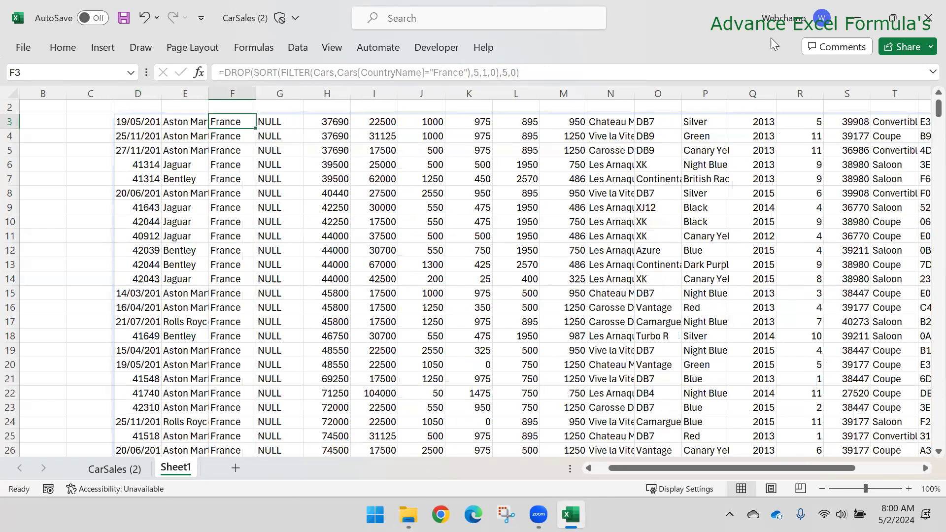
key(Right)
key(Right)
key(Right)
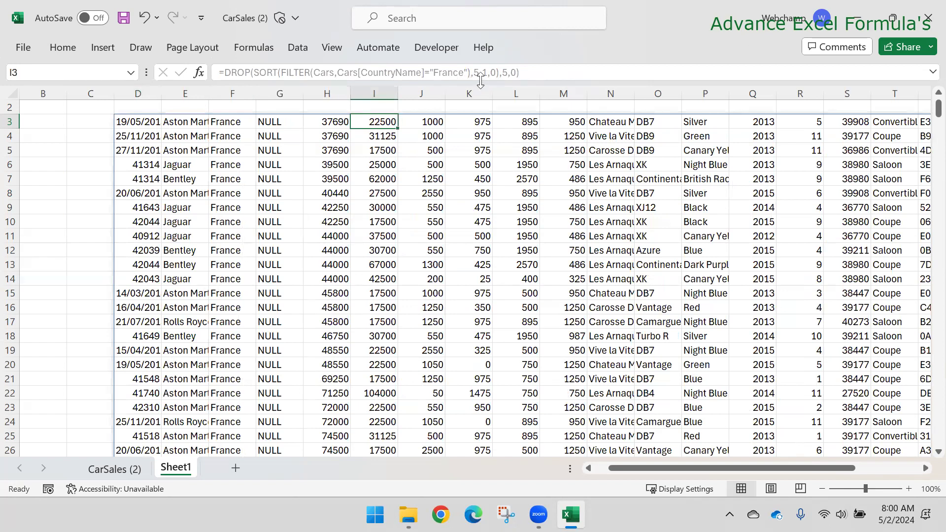
key(BackSpace)
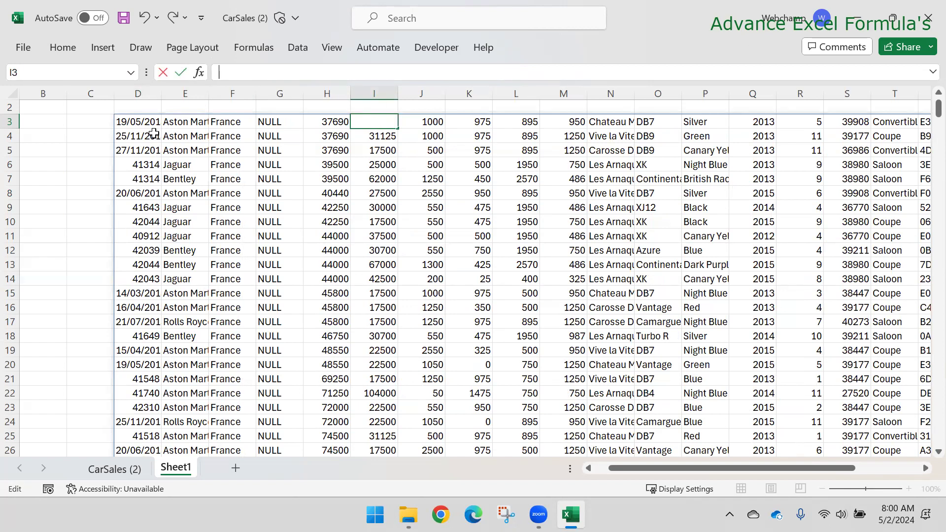
key(Escape)
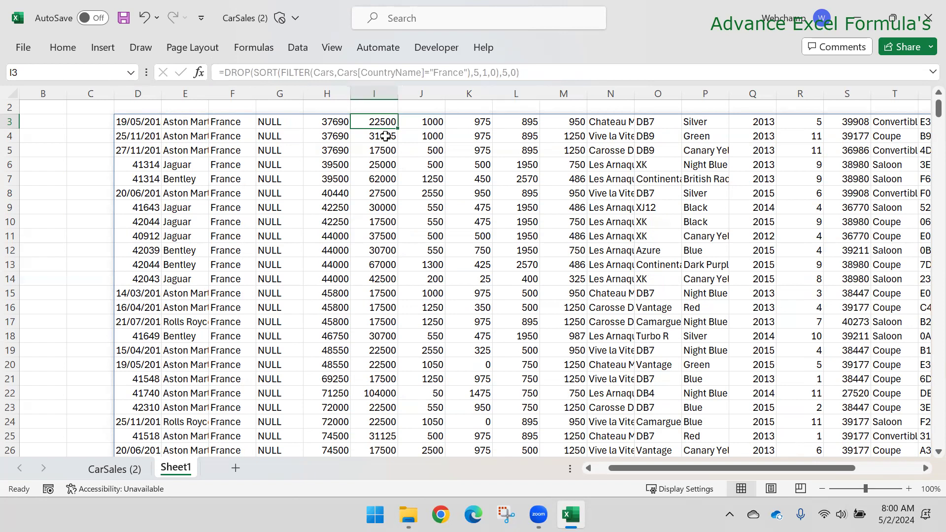
Step: Set the DROP columns argument in D3's formula to 1, keeping 5 rows, and enter it
key(ctrl+Left)
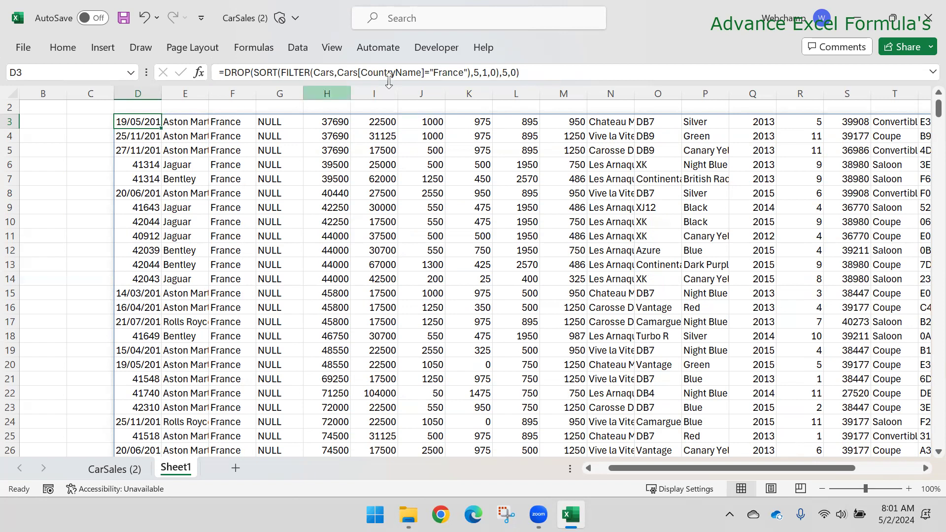
click(515, 74)
key(BackSpace)
text(1)
key(Return)
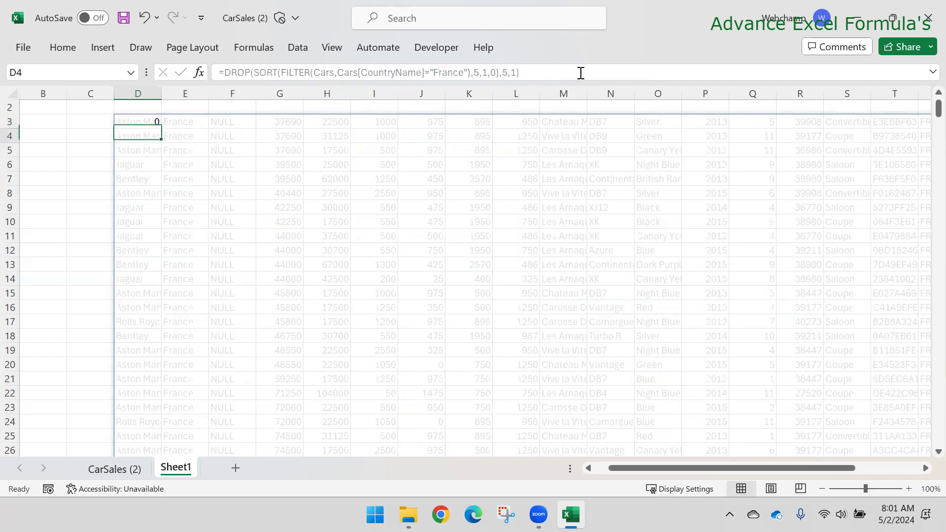
key(Up)
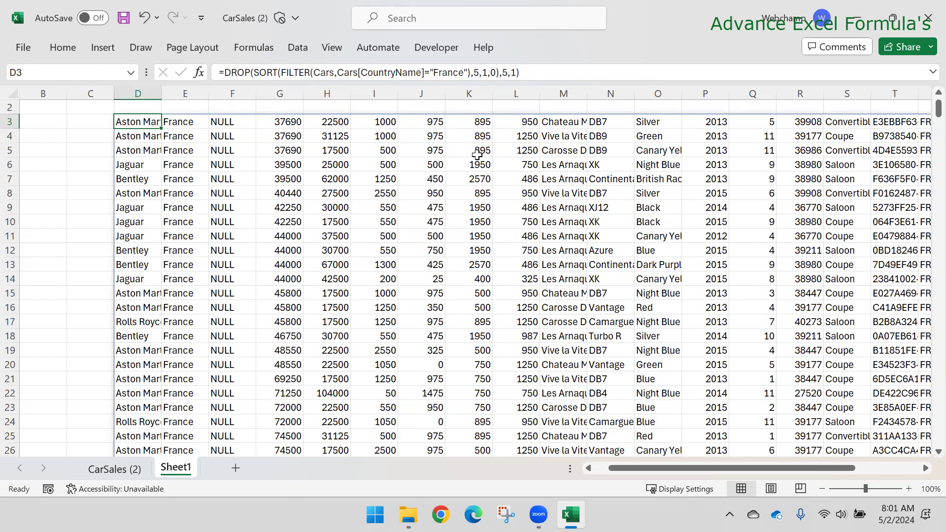
click(515, 72)
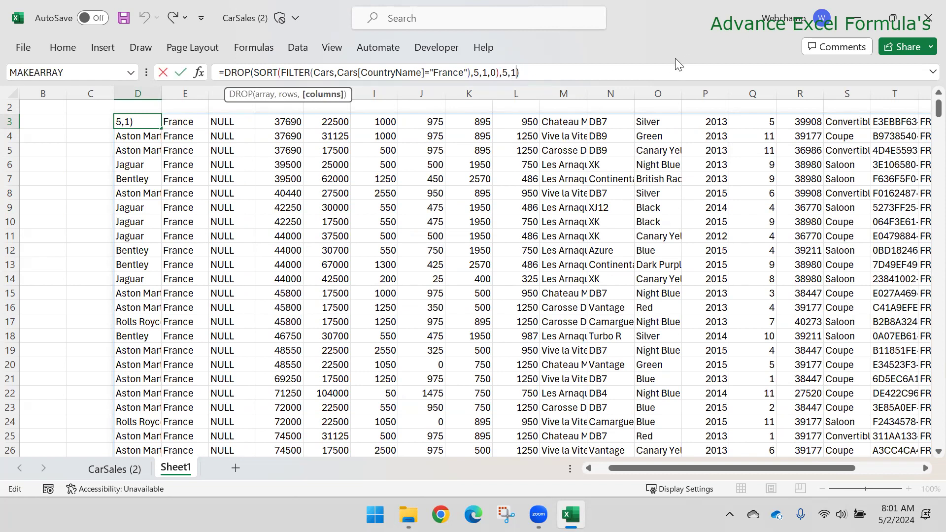
key(Escape)
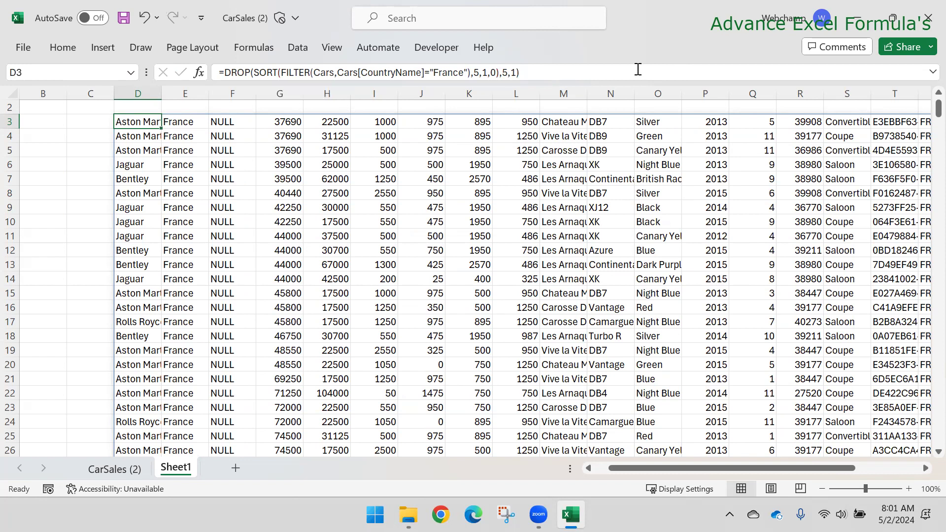
Step: Wrap D3's DROP expression in CHOOSECOLS with the column array {1,2,3,4,5} and enter the formula
click(227, 73)
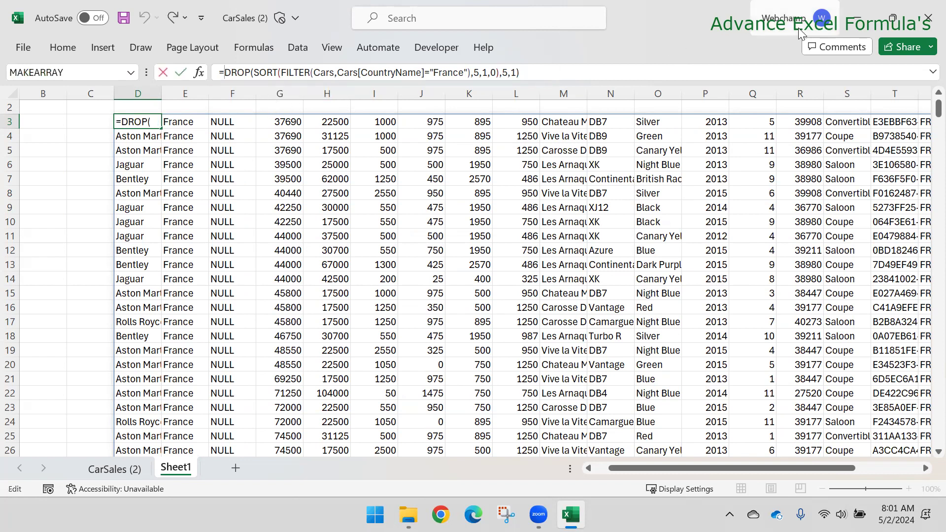
text(CHO)
key(Down)
key(Tab)
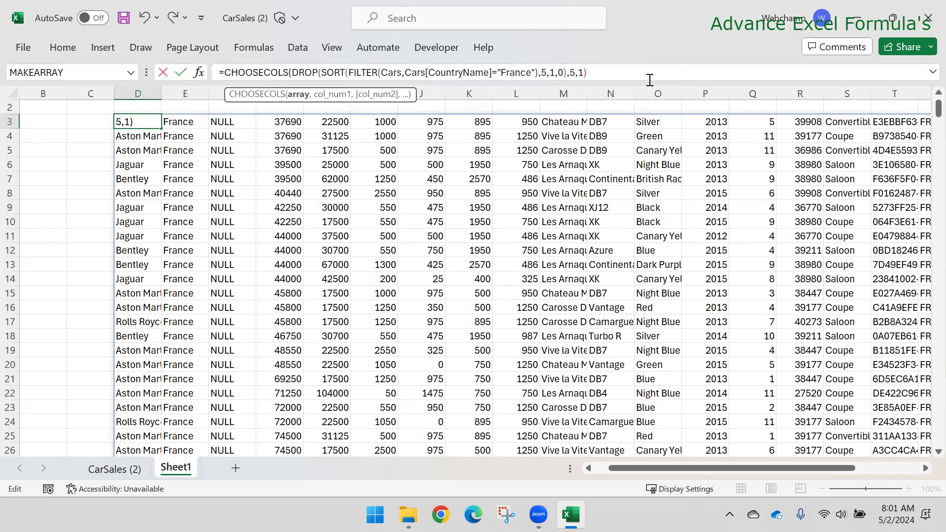
text(,)
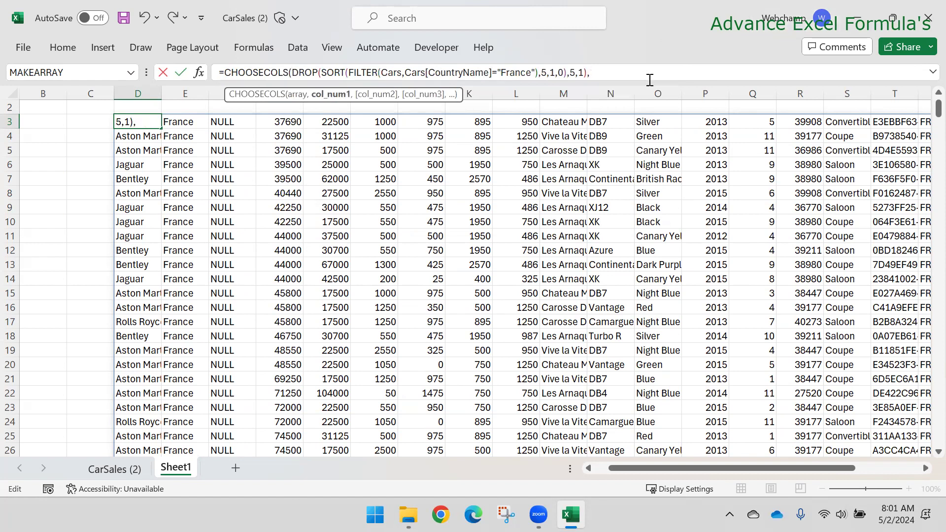
text({}))
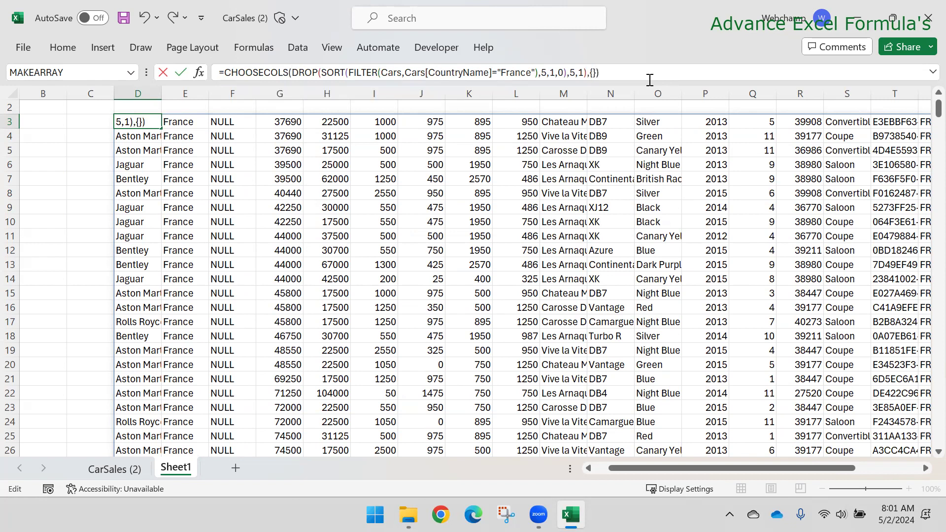
click(594, 75)
text(1,2,3,4,5)
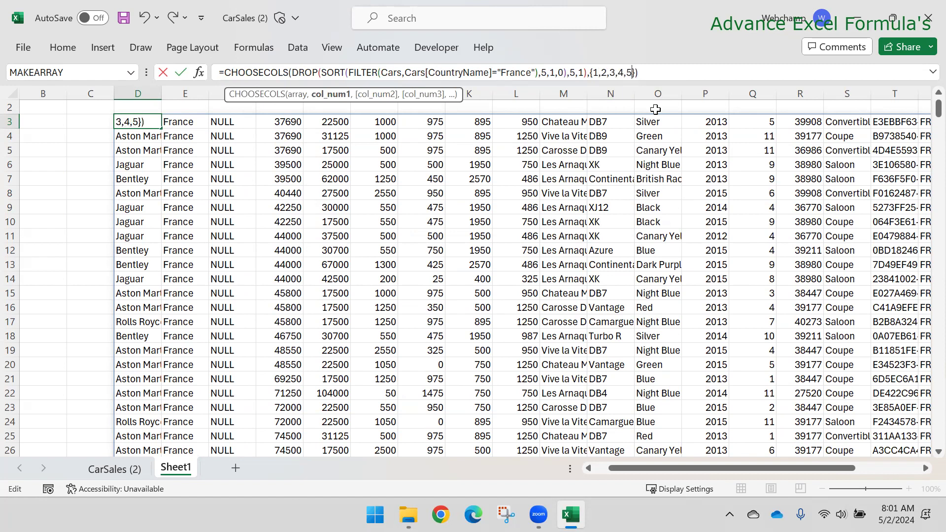
key(Return)
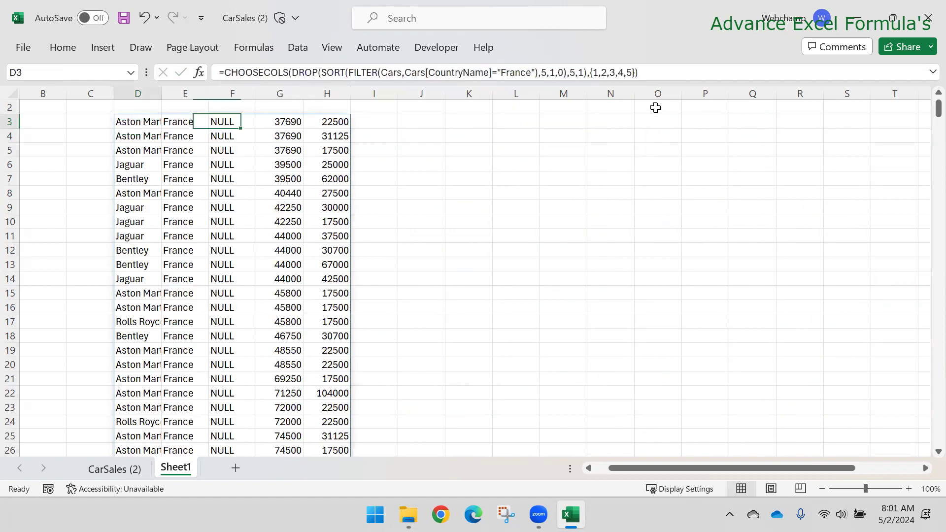
Step: Examine the extent of the spilled CHOOSECOLS result down to its last row and return to D3
key(ctrl+shift+Right)
key(ctrl+shift+Down)
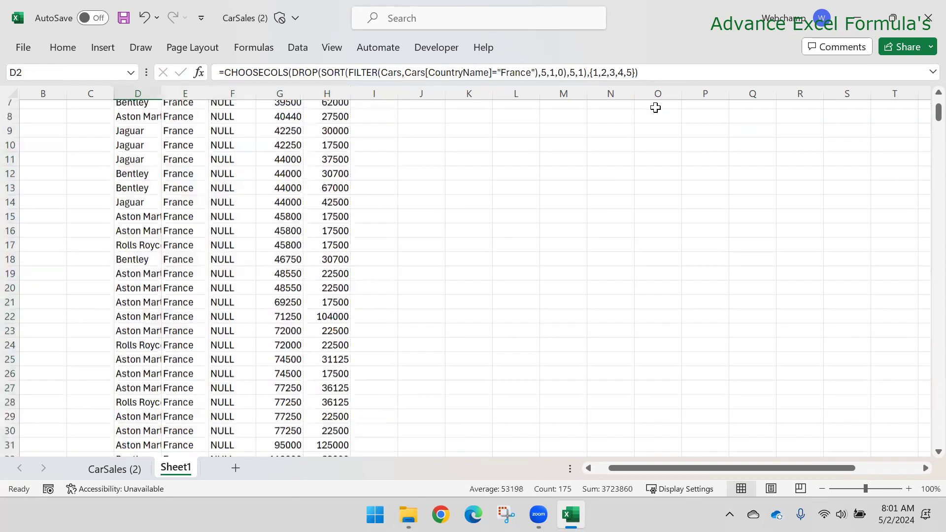
key(ctrl+shift+Left)
key(Up)
key(Down)
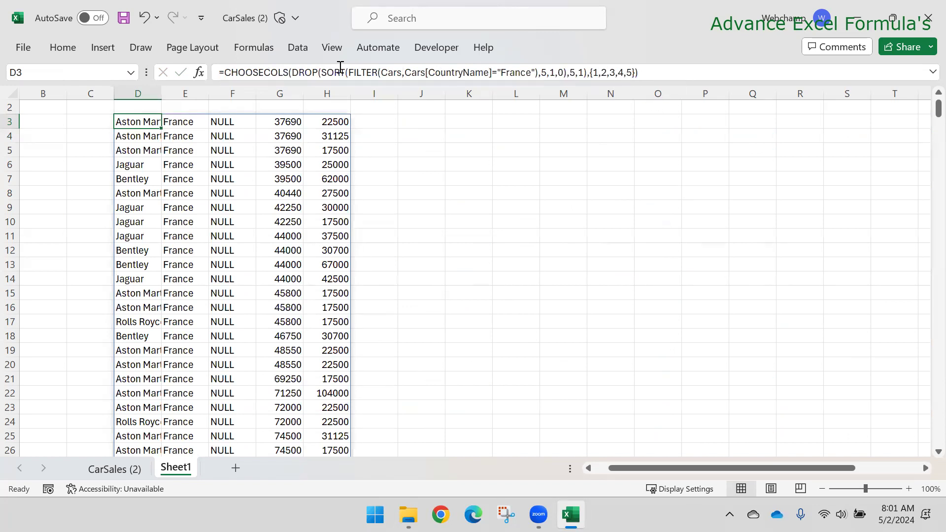